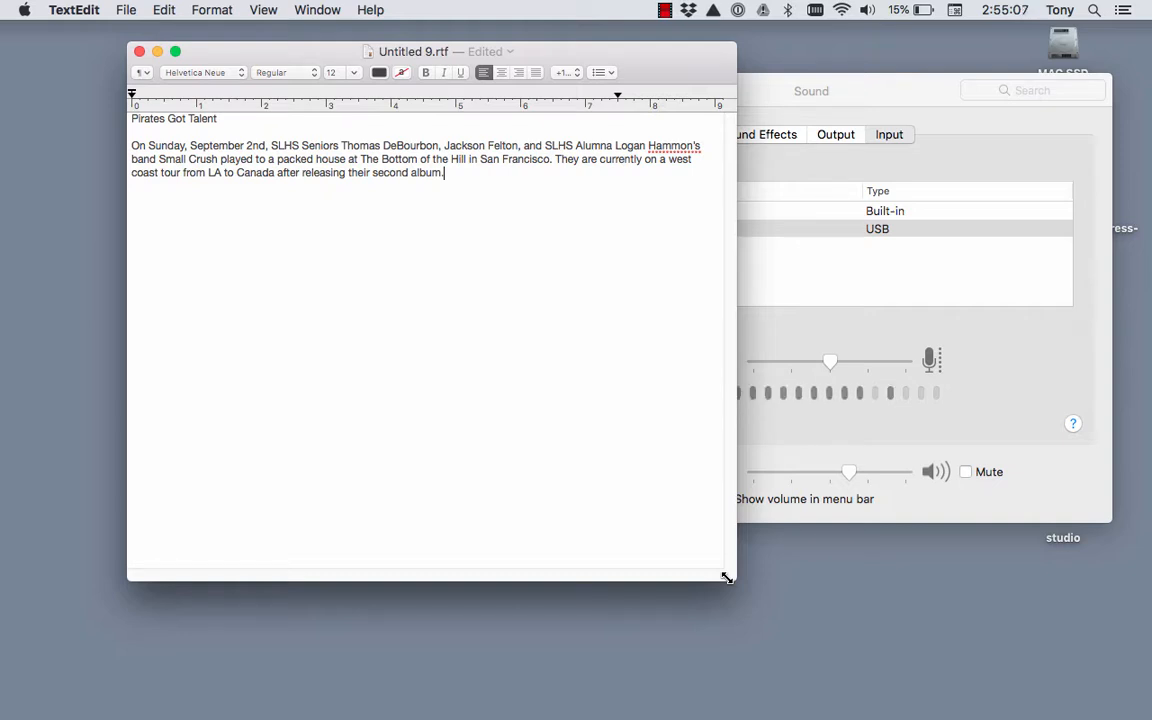
Check the selected sound input and output devices in the Sound preferences, and close the preferences window
drag(727, 578, 728, 578)
drag(890, 94, 869, 191)
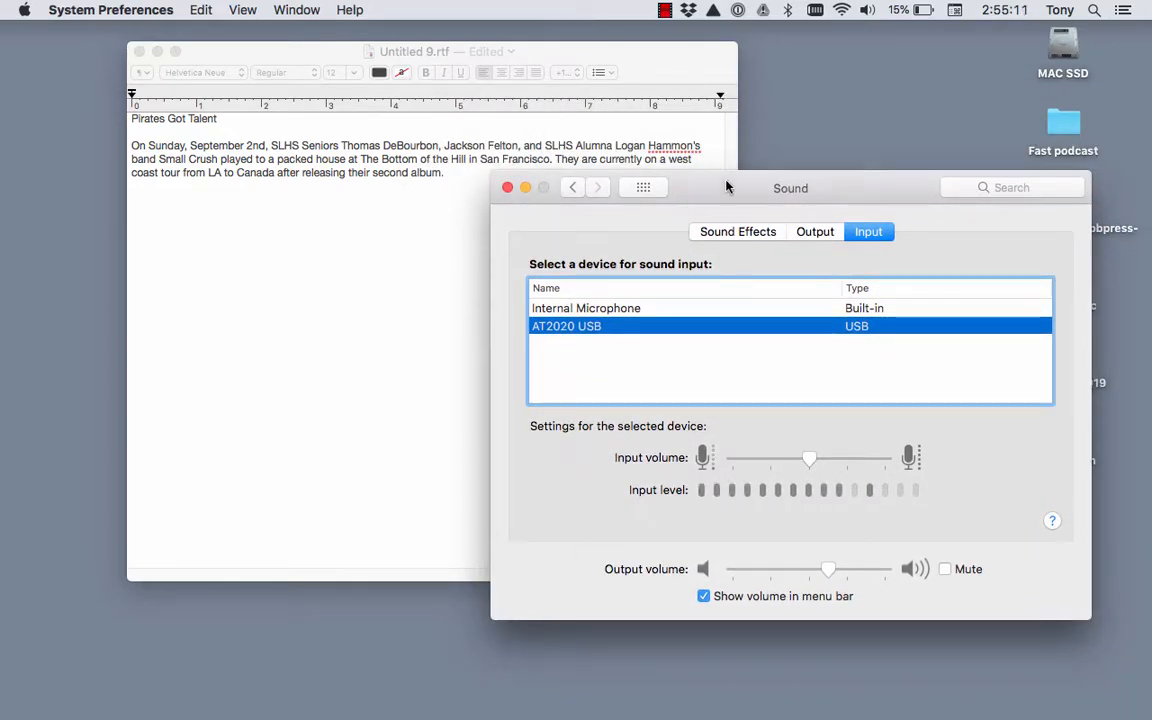
drag(728, 187, 739, 208)
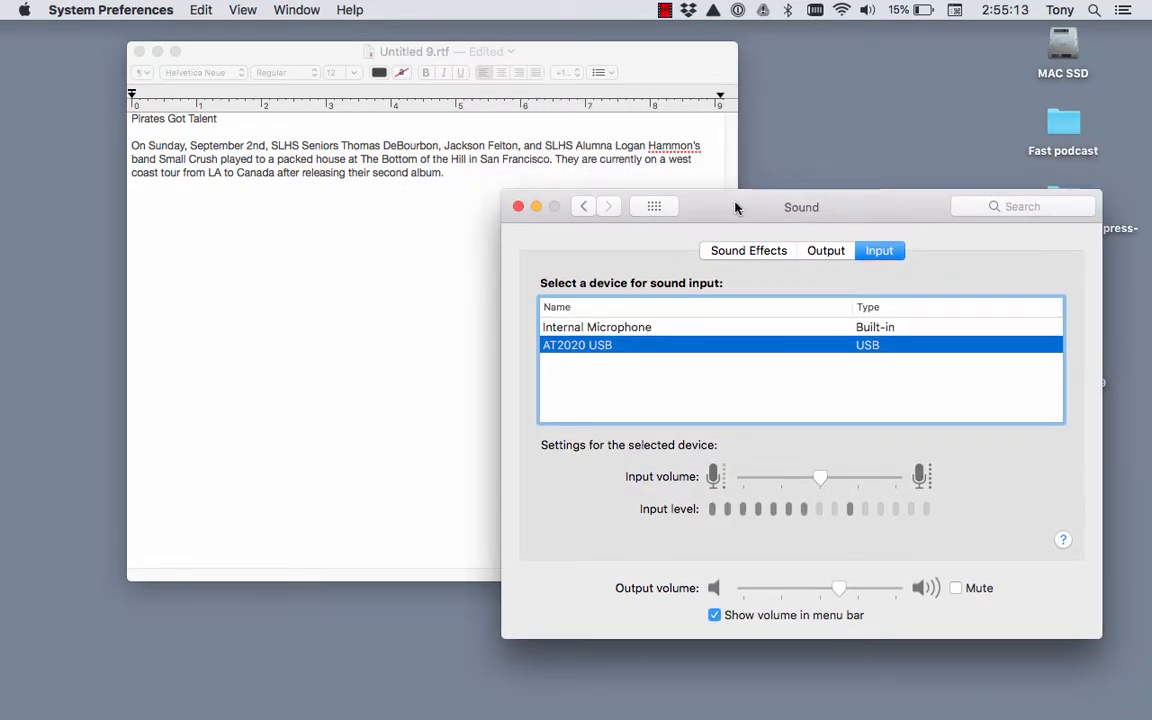
mouse_move(866, 712)
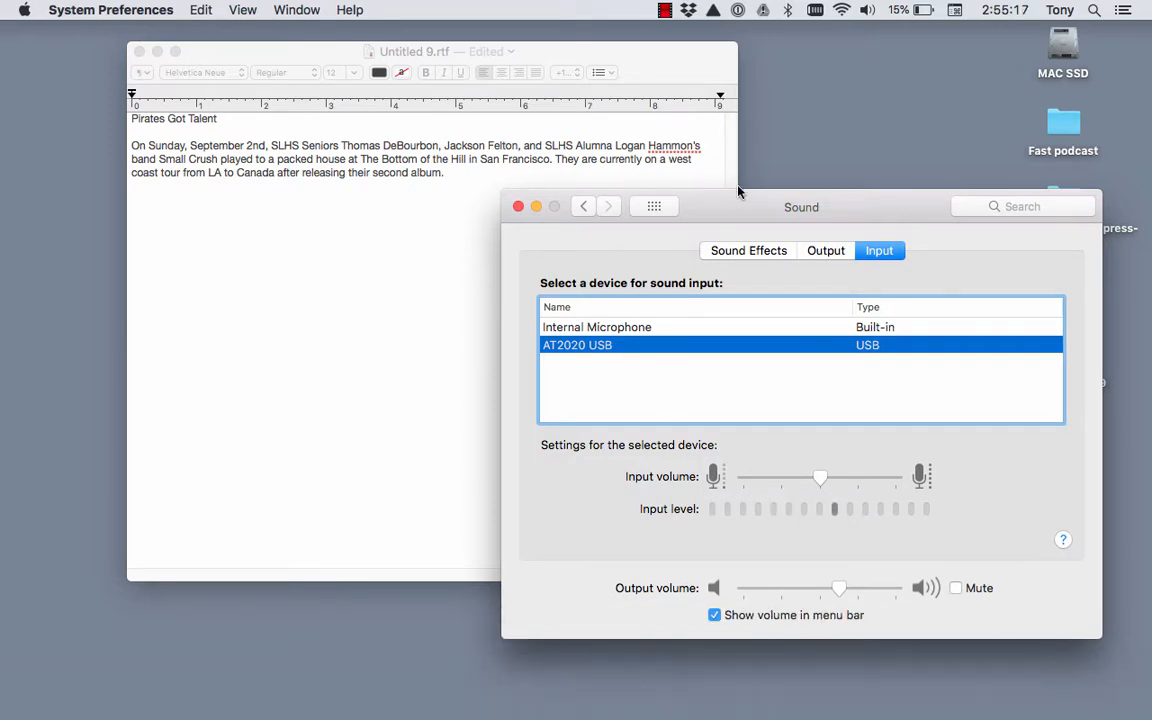
drag(735, 208, 759, 162)
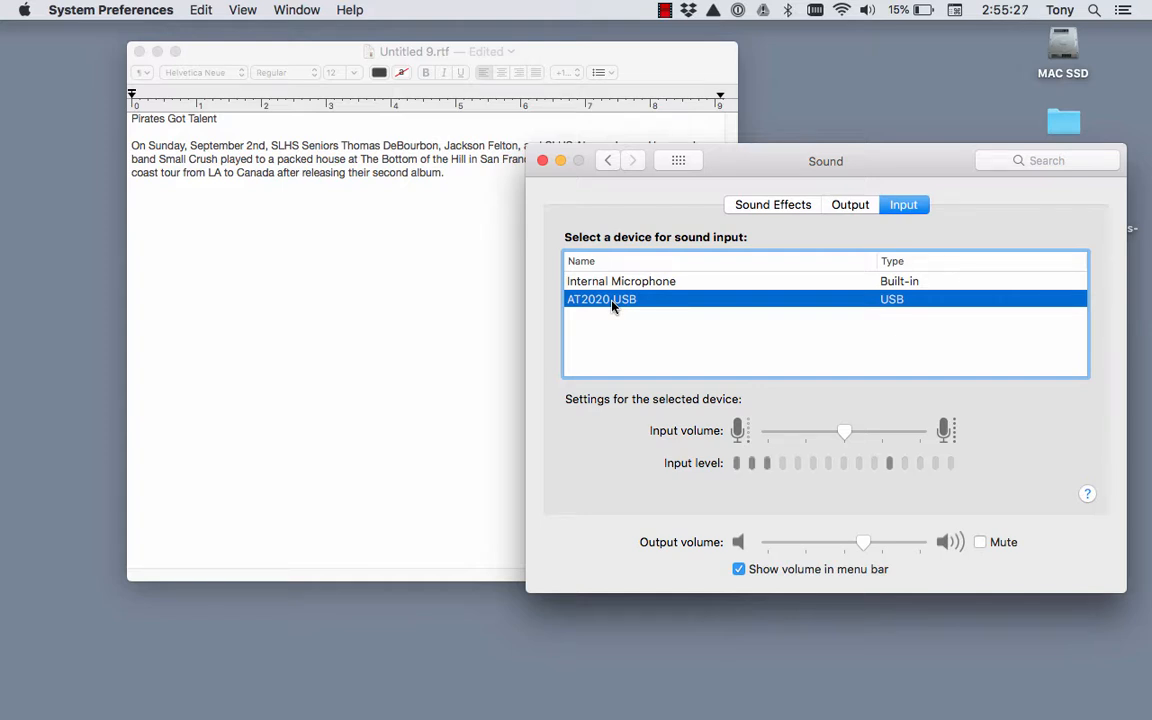
click(853, 206)
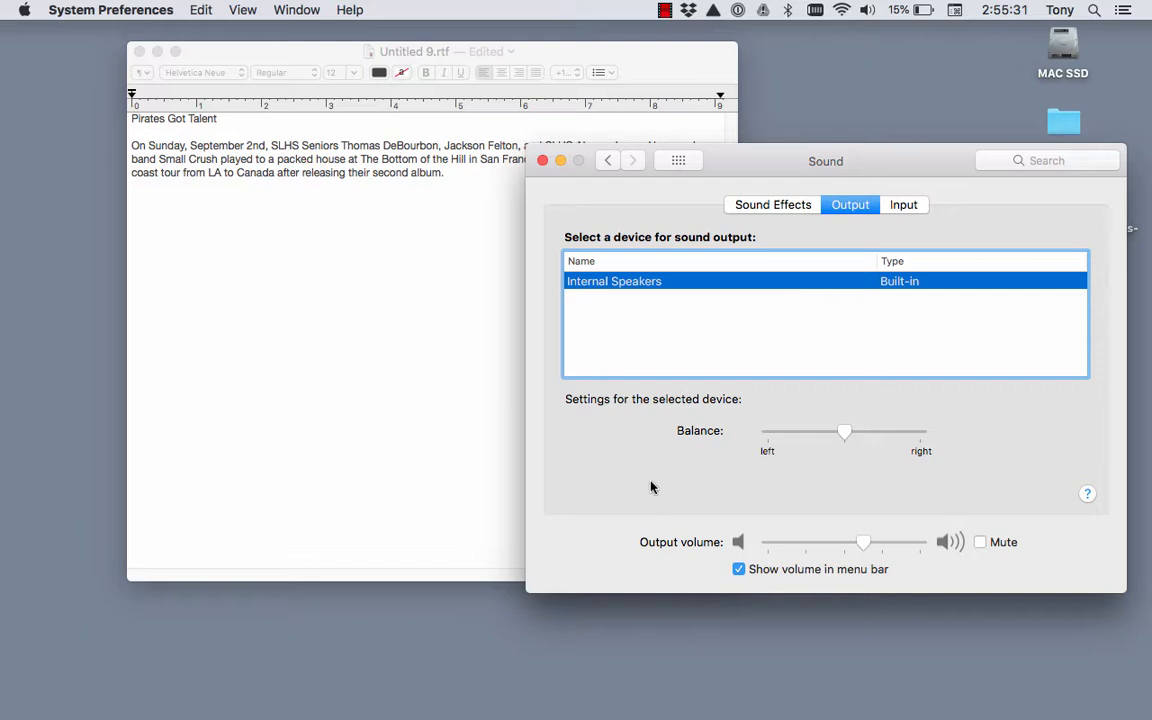
drag(746, 160, 736, 158)
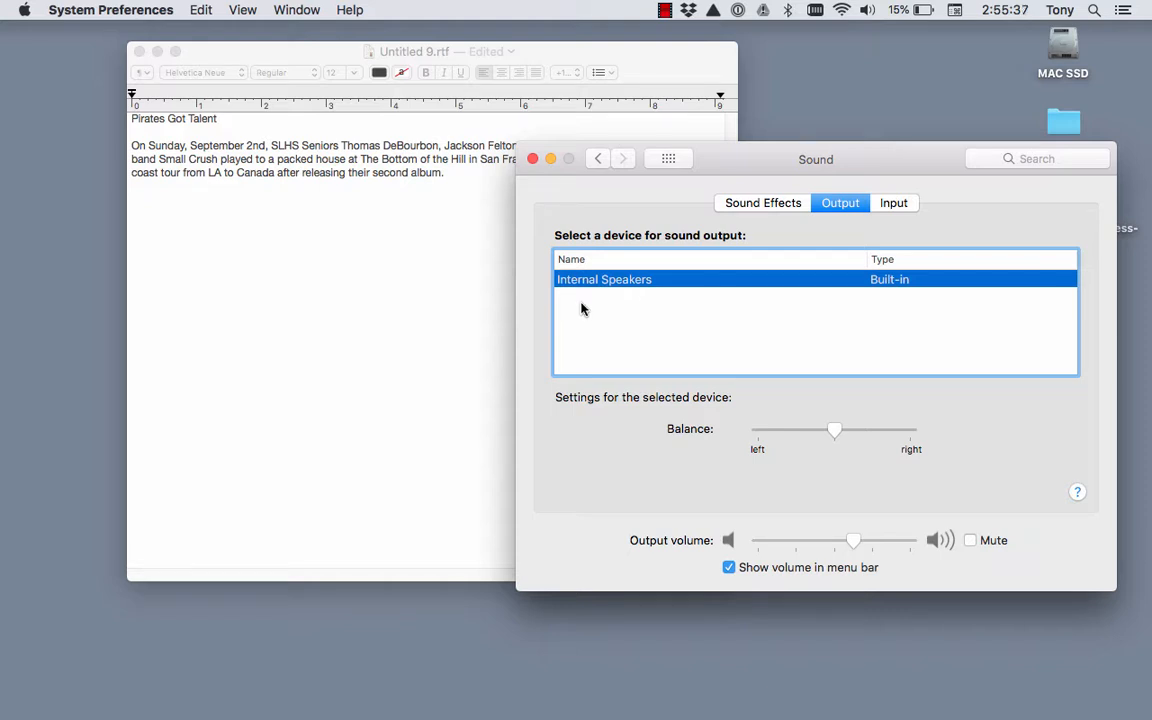
drag(755, 167, 775, 161)
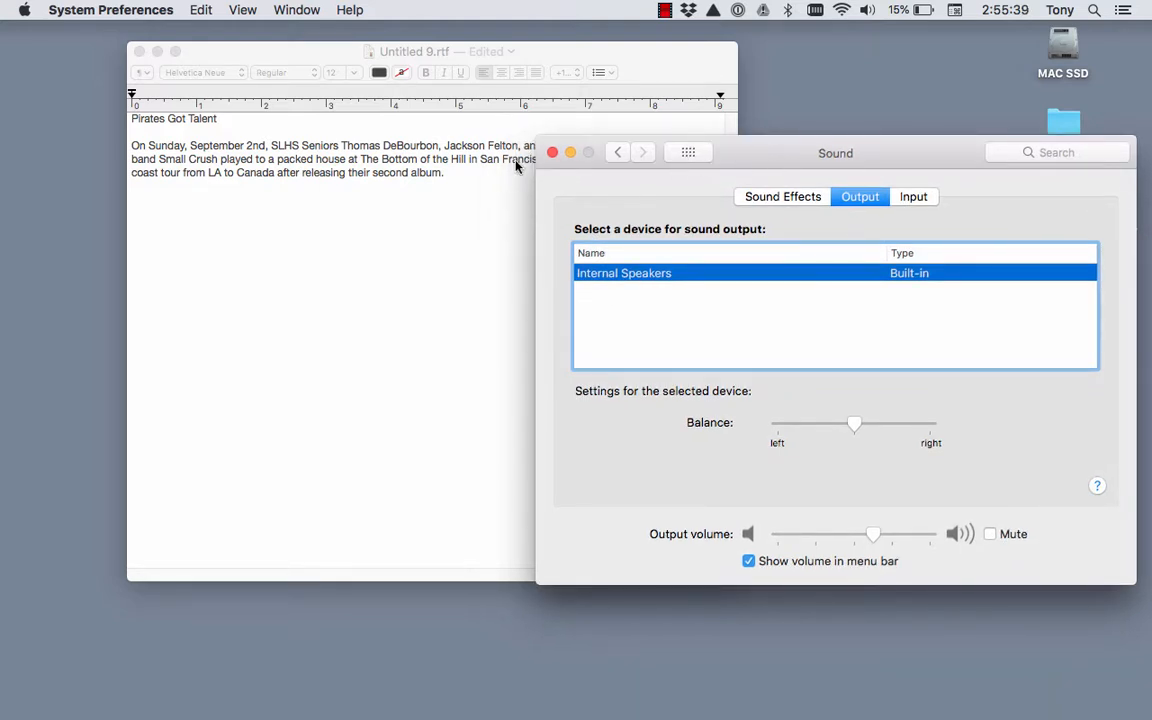
click(553, 153)
Switch to GarageBand and create a new project from the Empty Project template
mouse_move(650, 712)
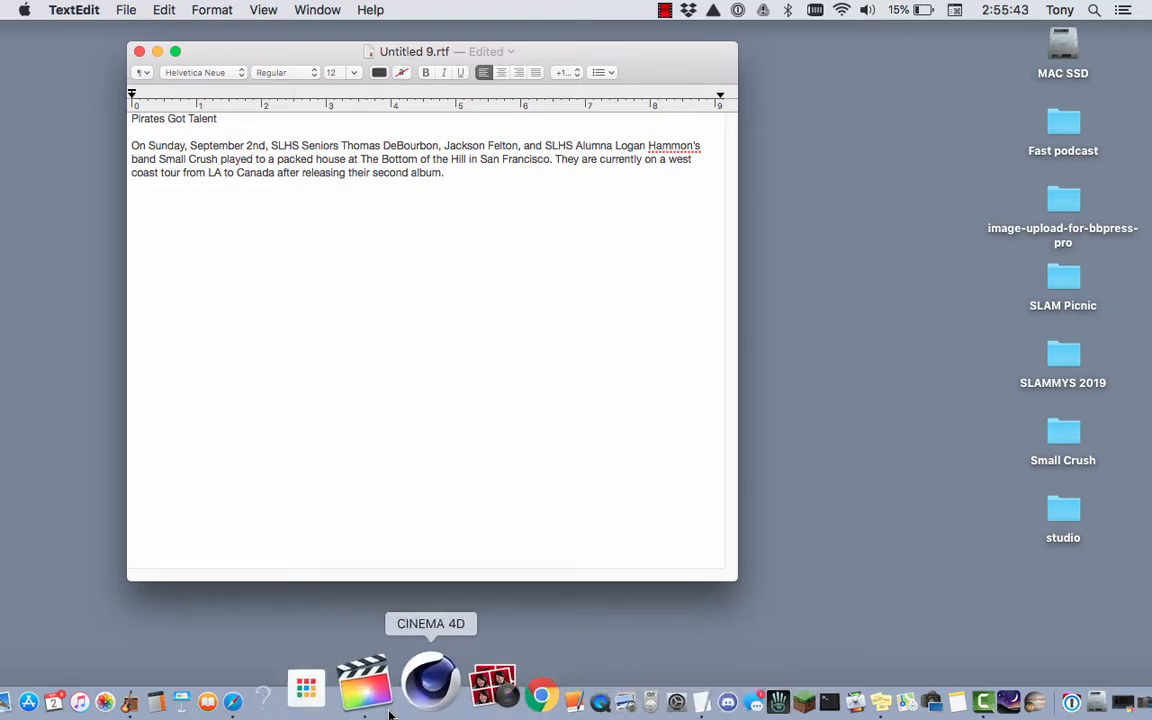
click(212, 700)
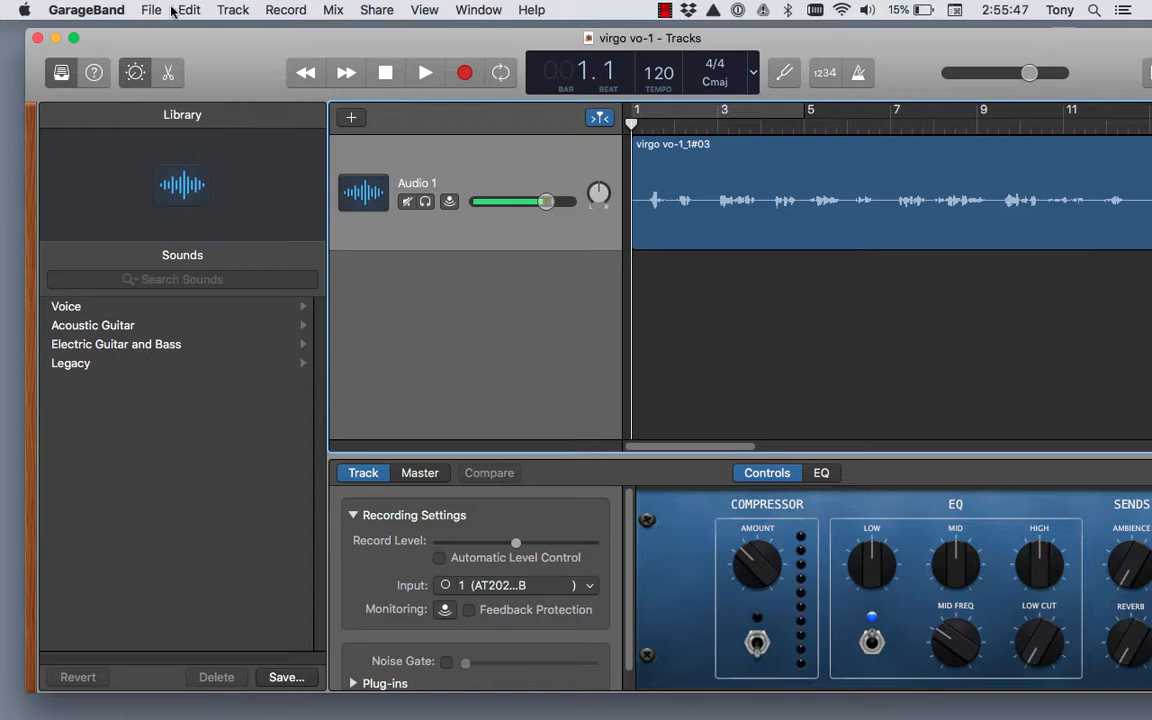
click(150, 10)
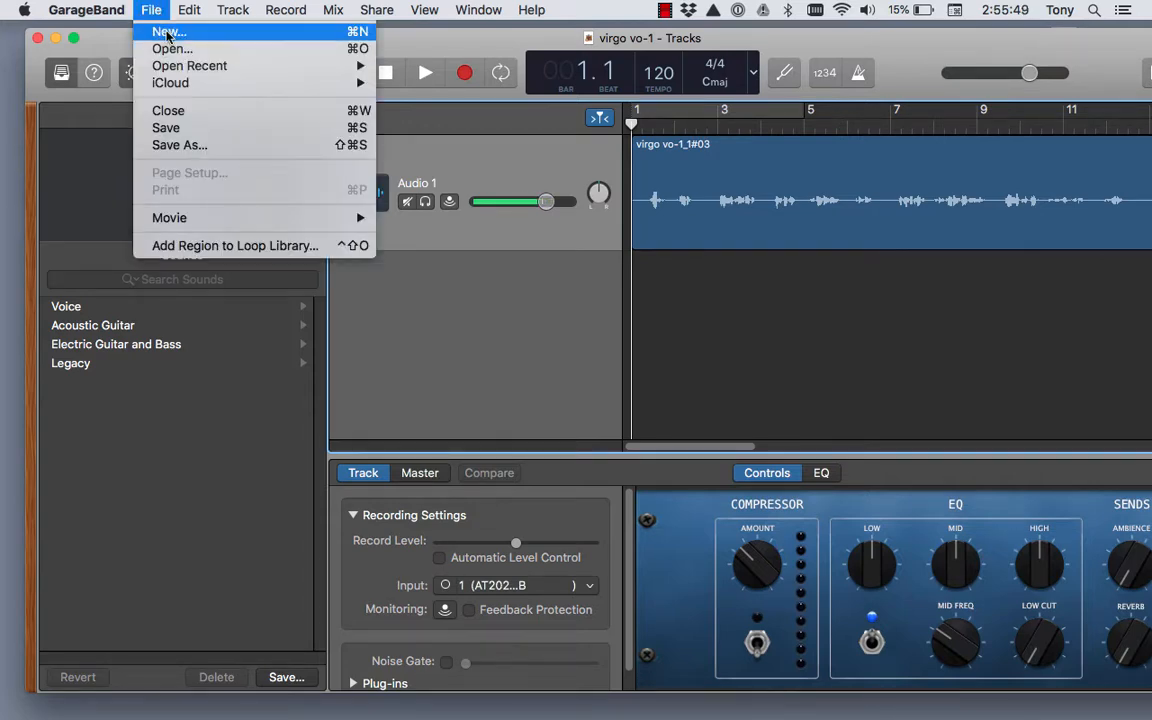
click(167, 33)
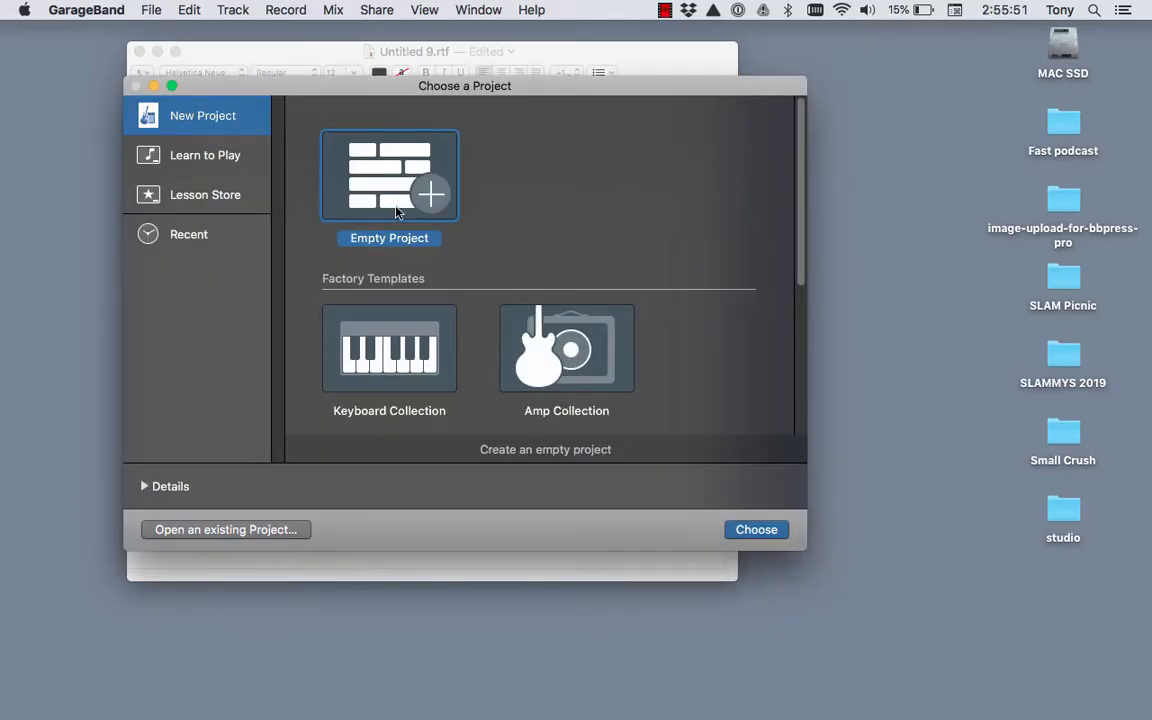
click(774, 527)
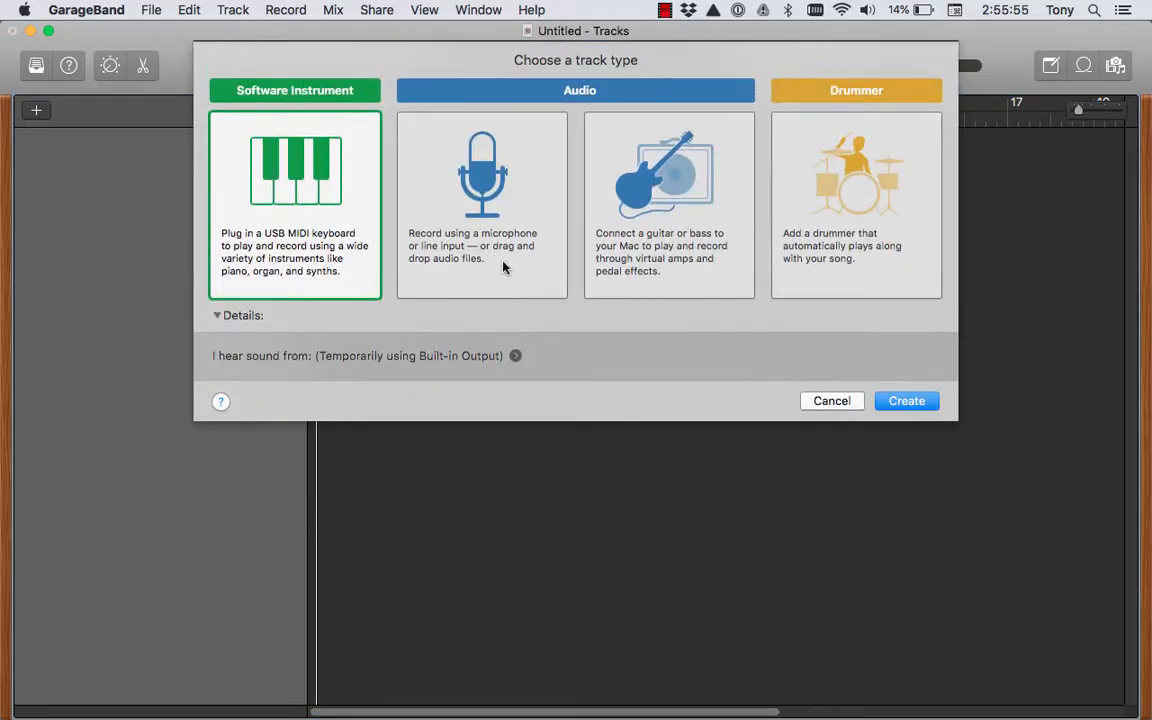
Review the input choices for a microphone or line-input audio track, and create that track
click(479, 207)
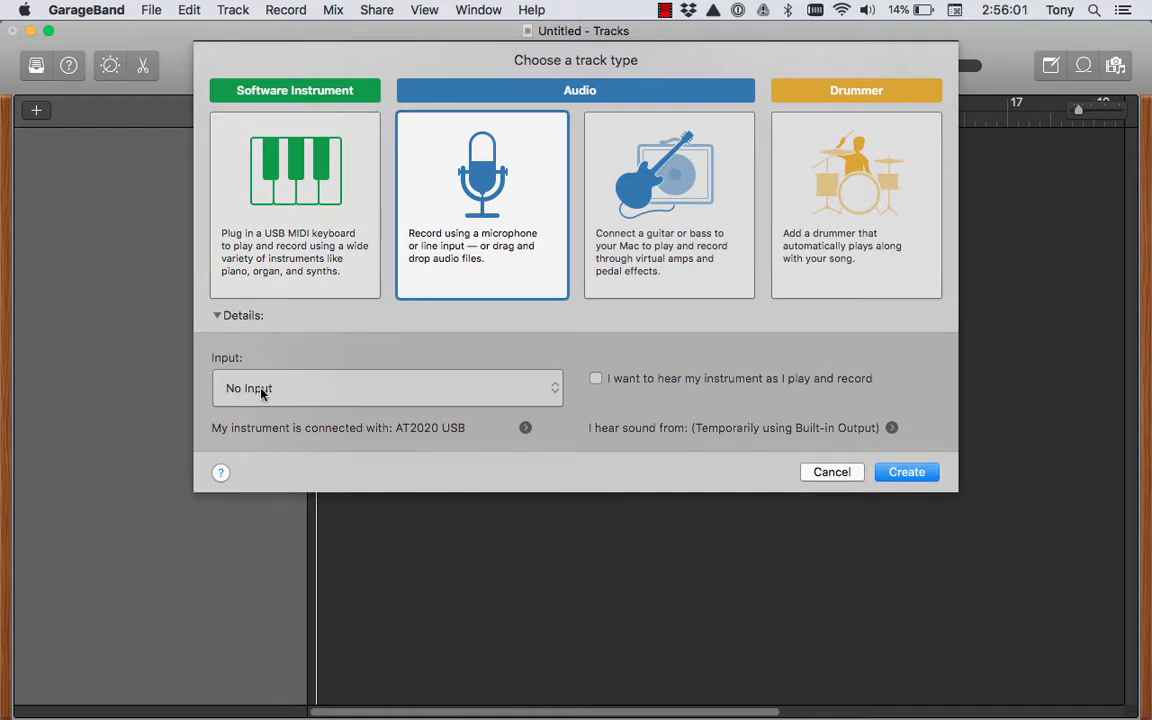
click(416, 393)
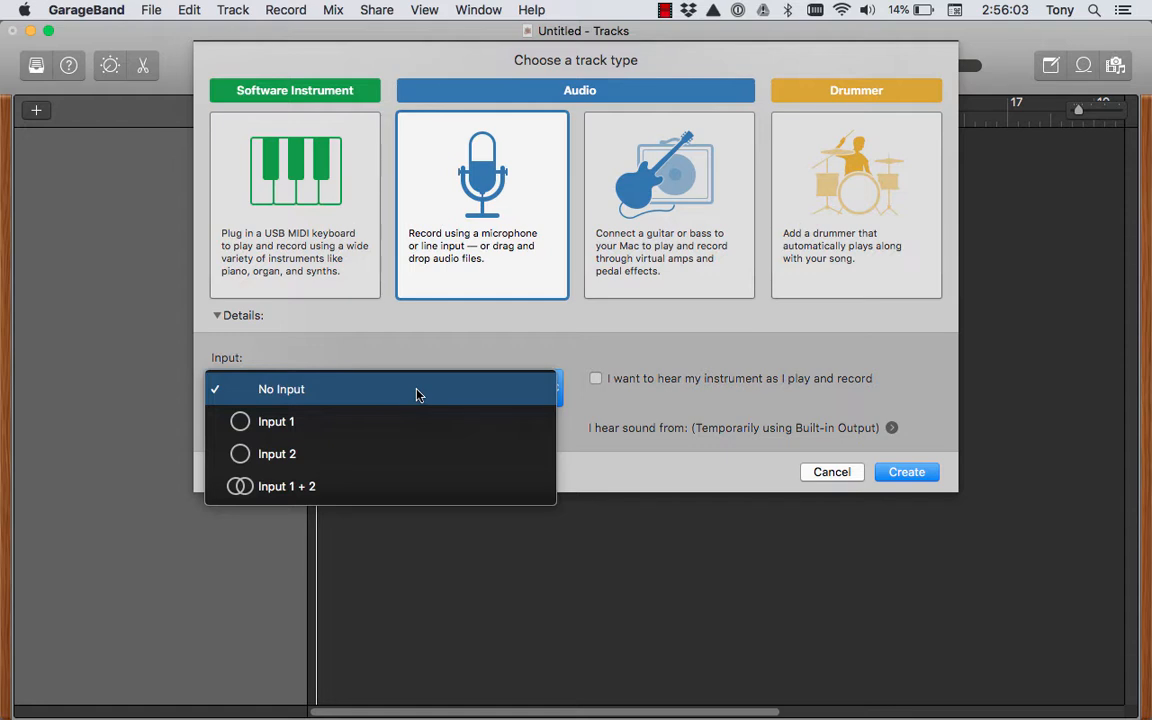
click(416, 393)
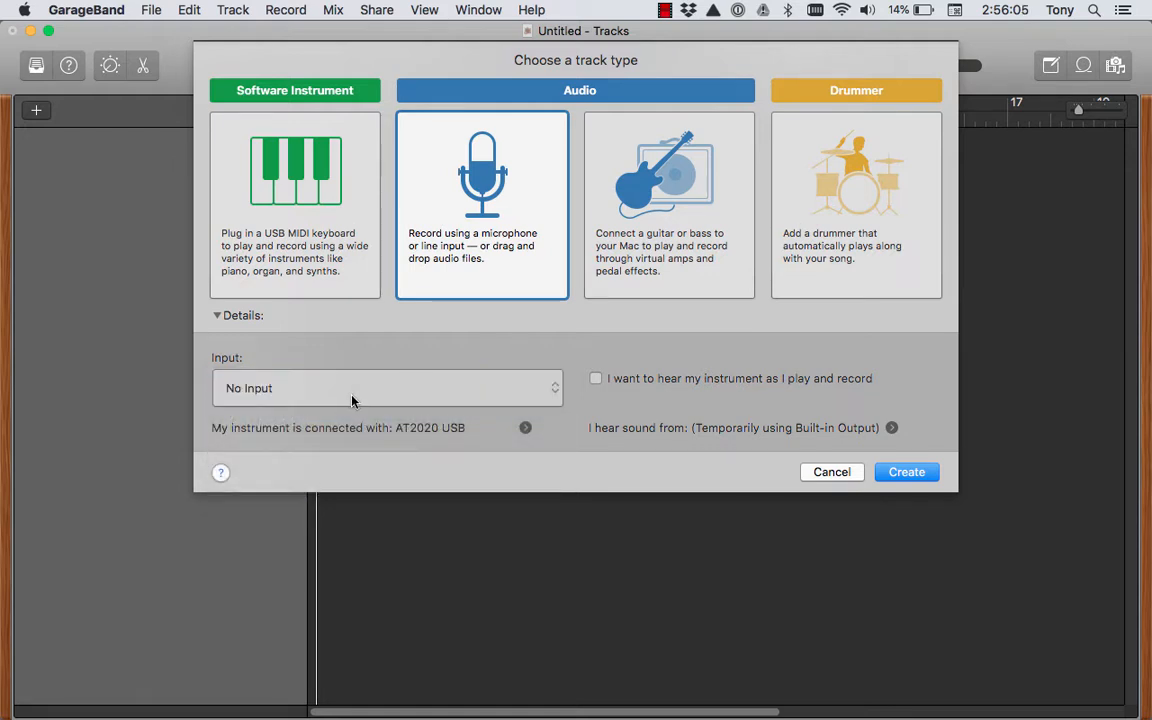
click(353, 401)
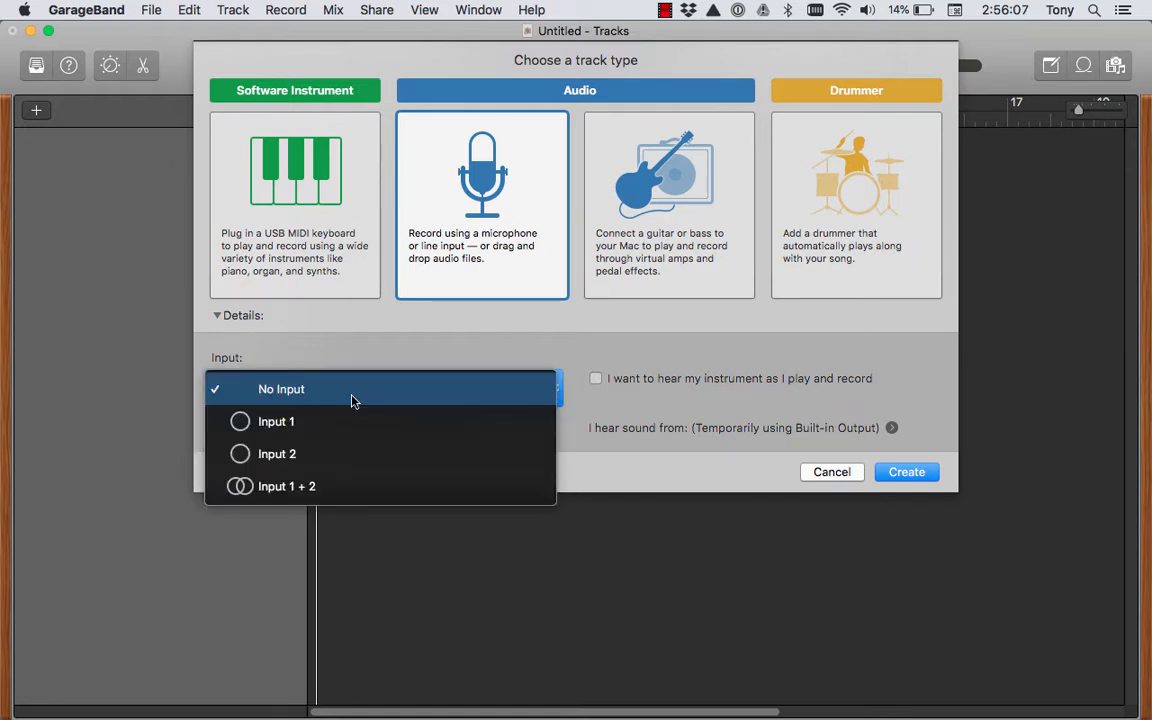
click(352, 401)
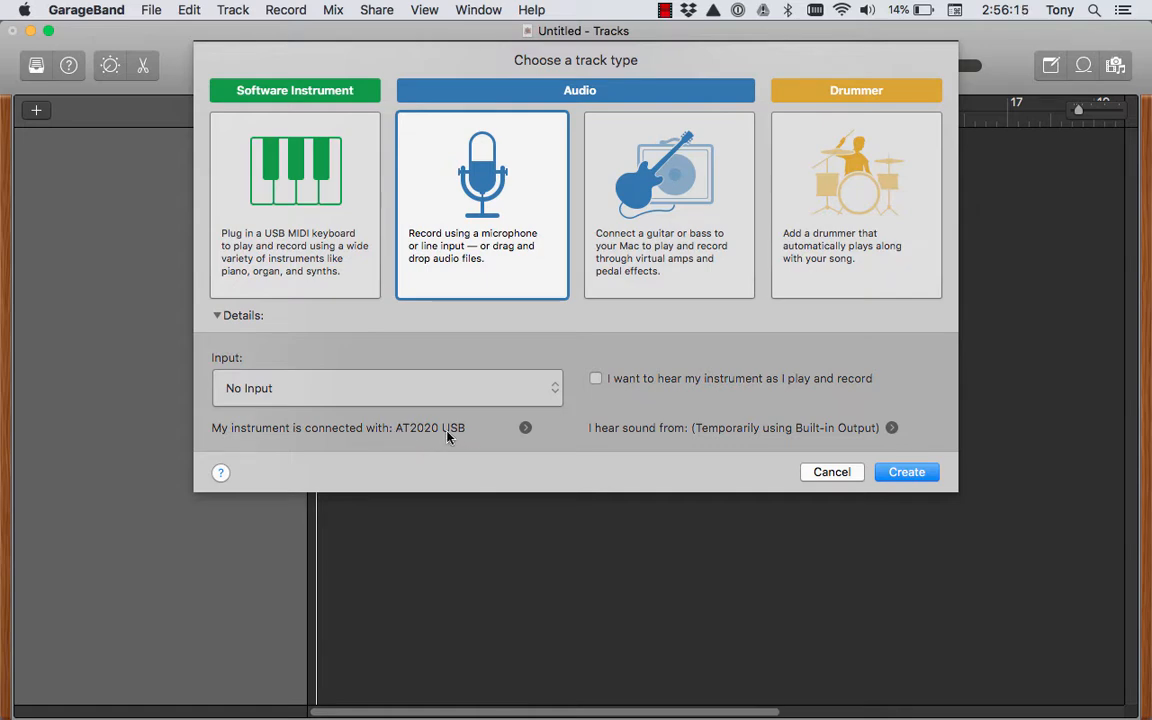
click(907, 474)
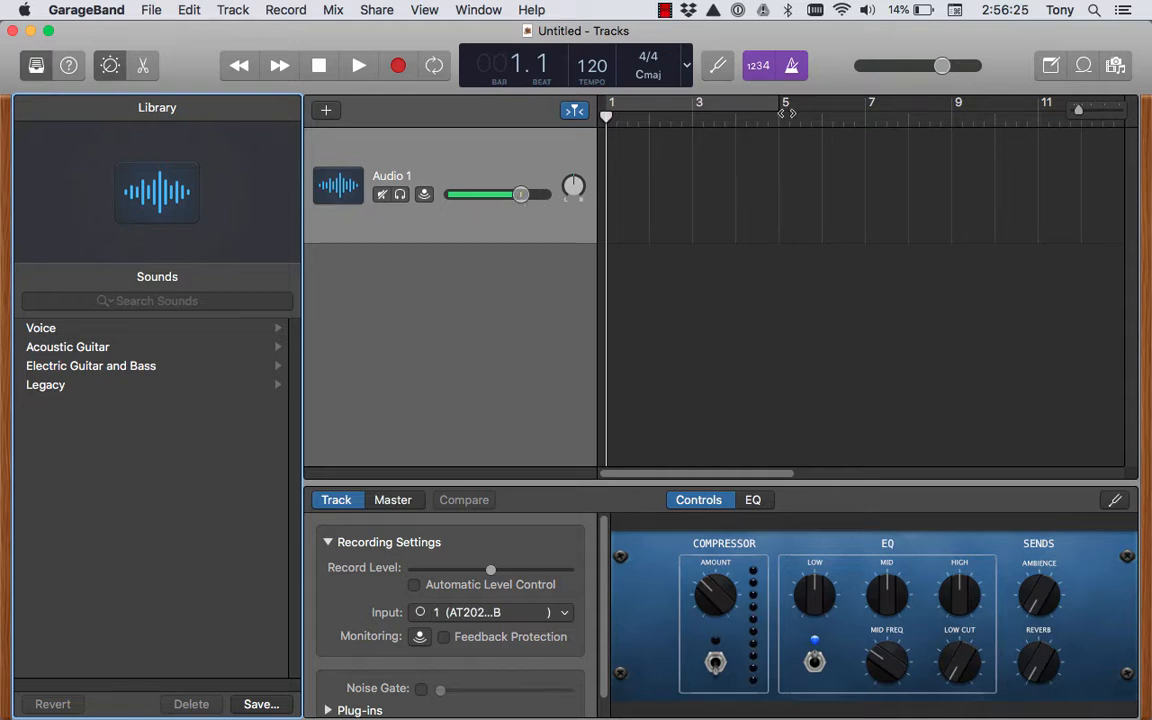
Turn off the metronome and the count-in for the project
click(797, 70)
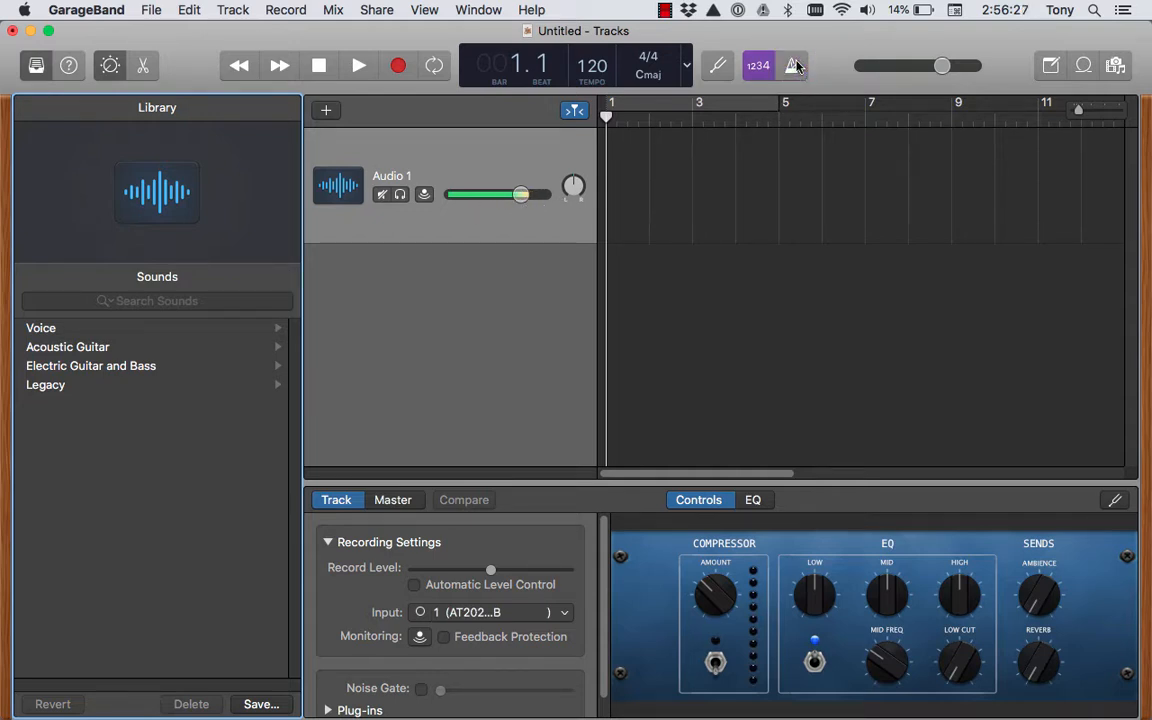
click(758, 66)
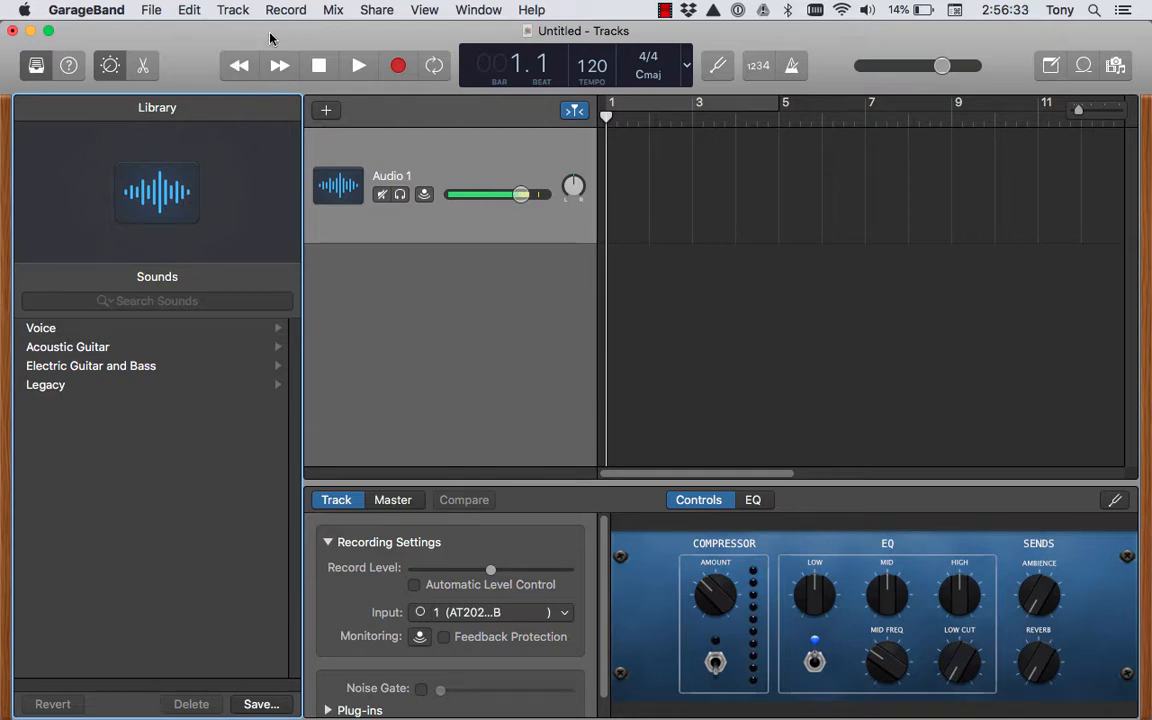
Uncover the script text behind the project window and record a voiceover of it on the Audio 1 track
drag(292, 31, 282, 211)
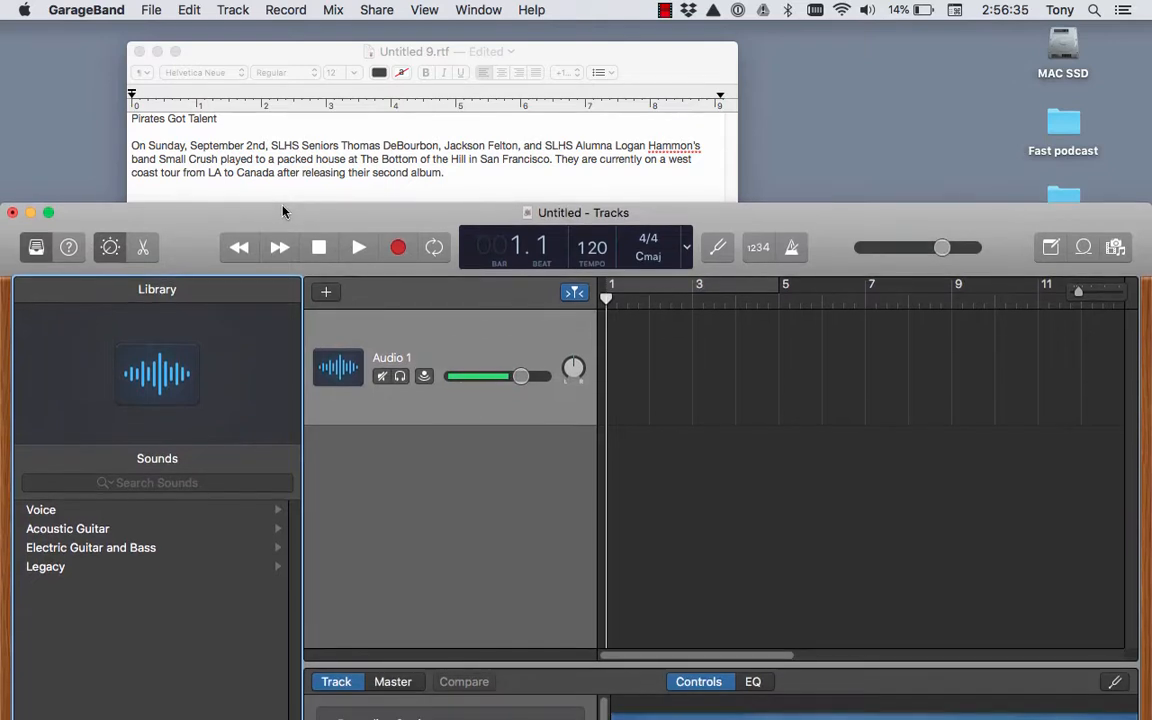
click(399, 249)
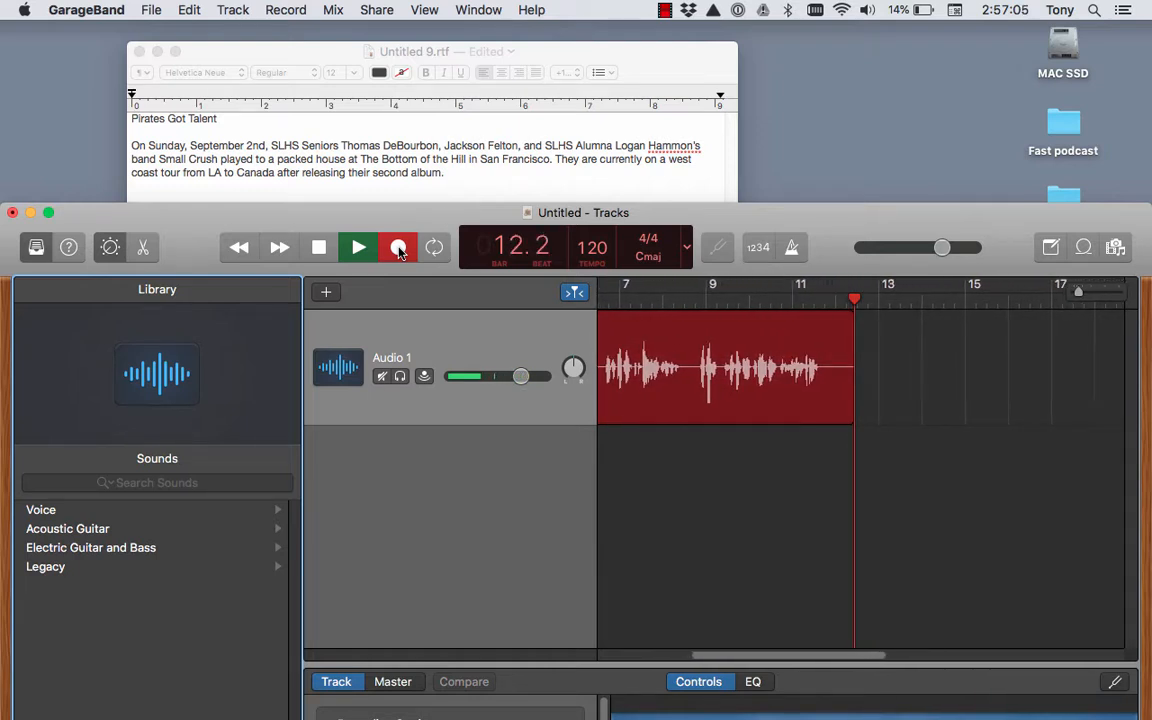
click(319, 247)
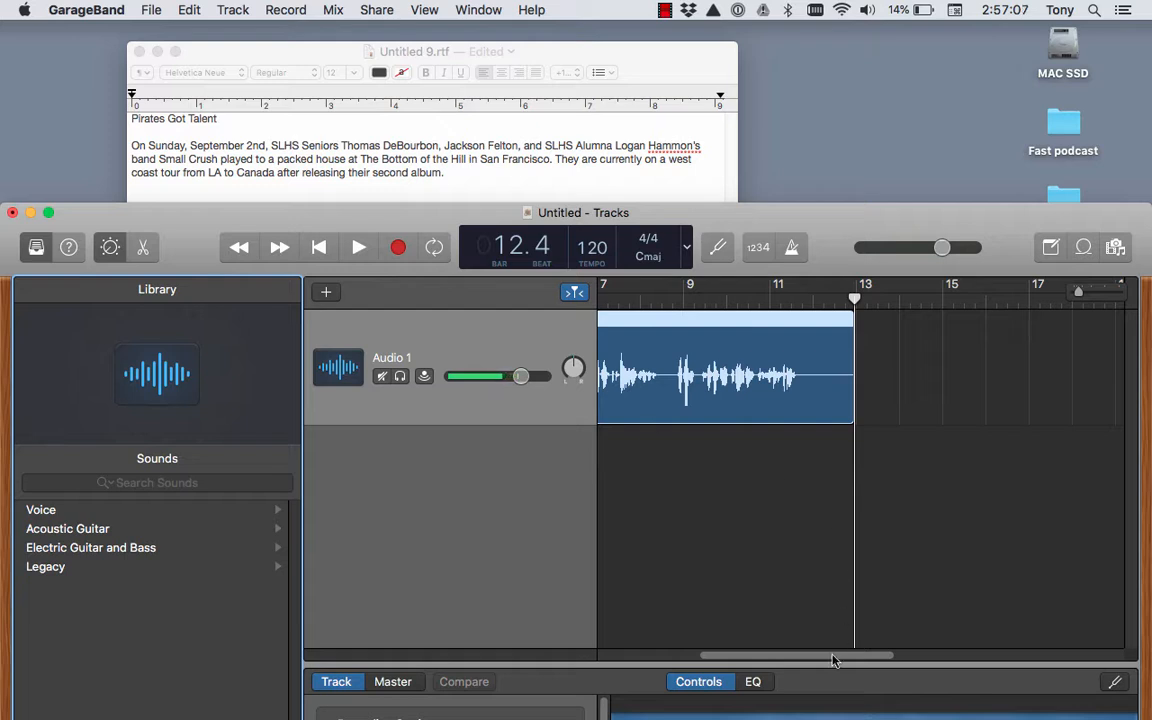
Play back the start of the recorded voiceover from bar 1 and stop it
drag(793, 659, 563, 417)
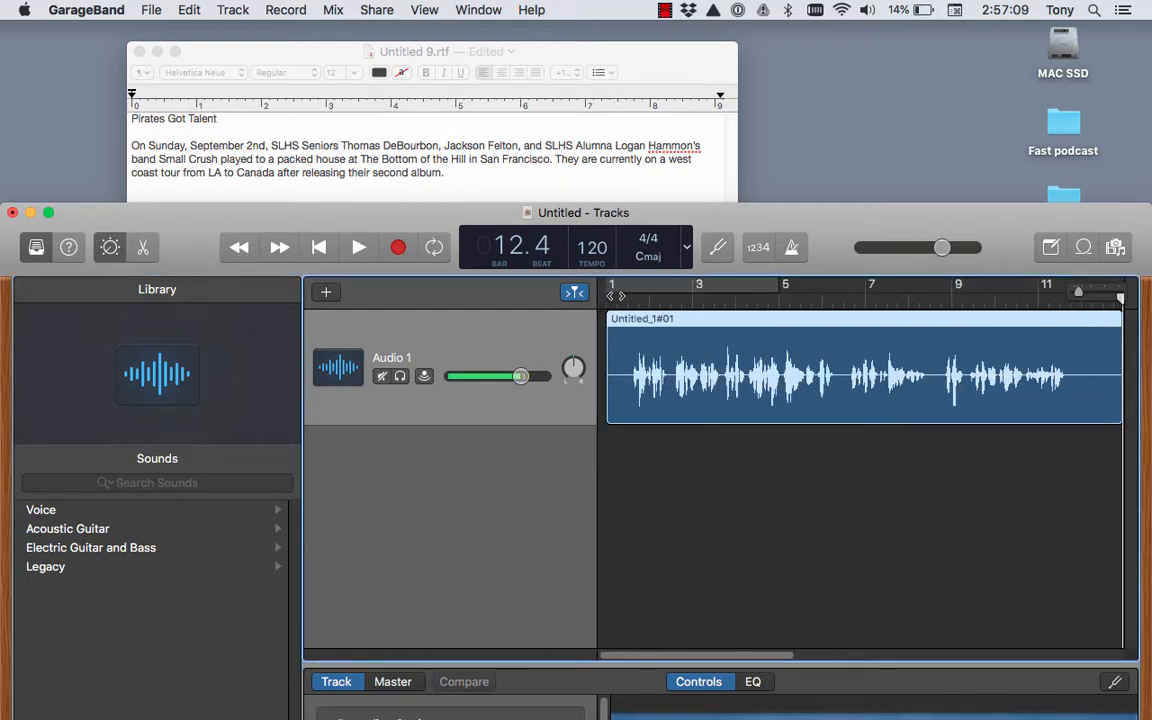
click(613, 292)
click(358, 248)
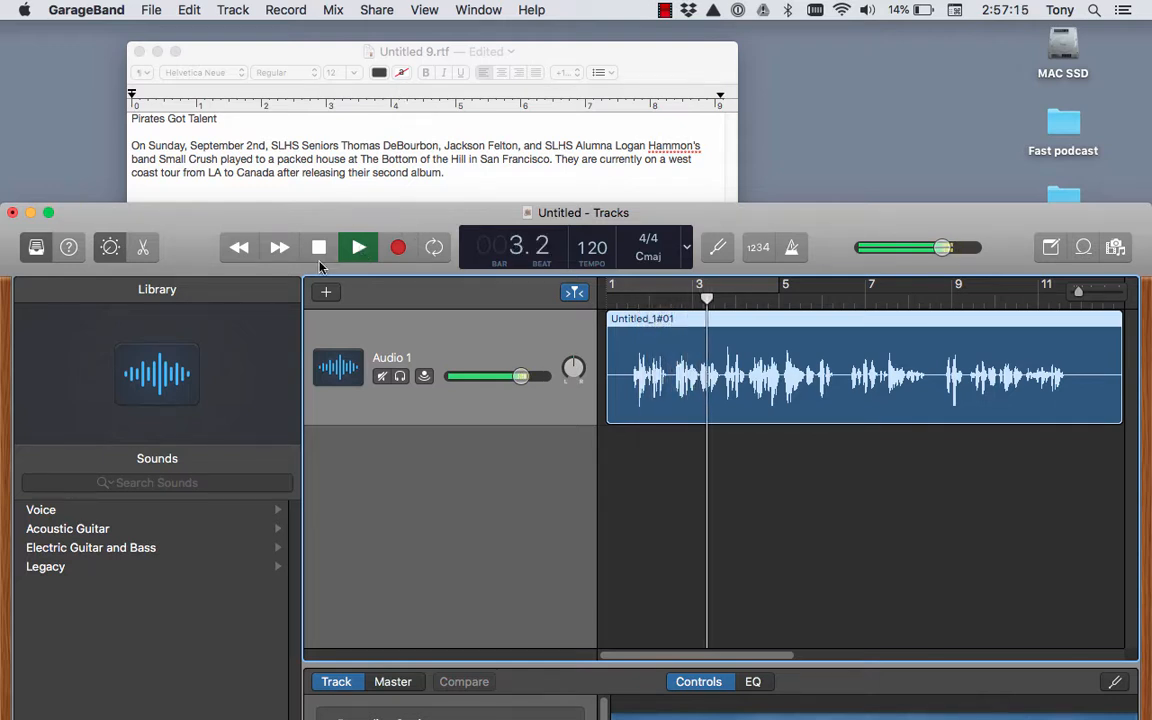
click(318, 248)
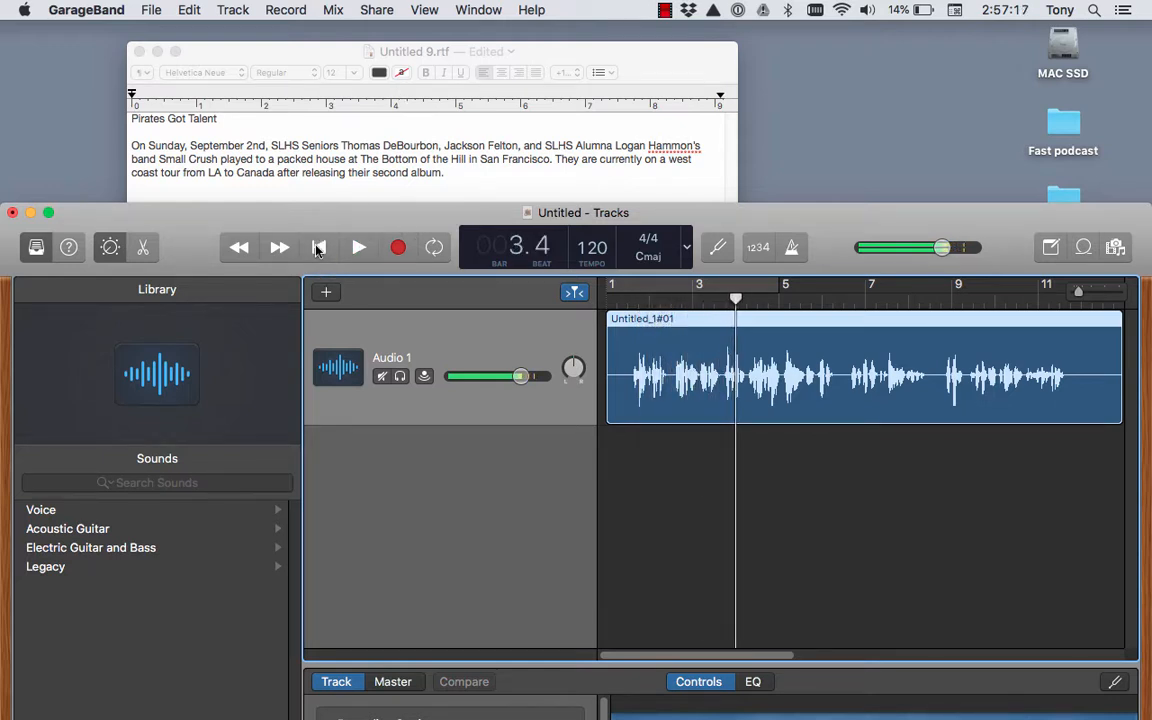
Save the project to the Desktop, named with the narrator's first name followed by "-smallcrush_001"
drag(243, 215, 221, 59)
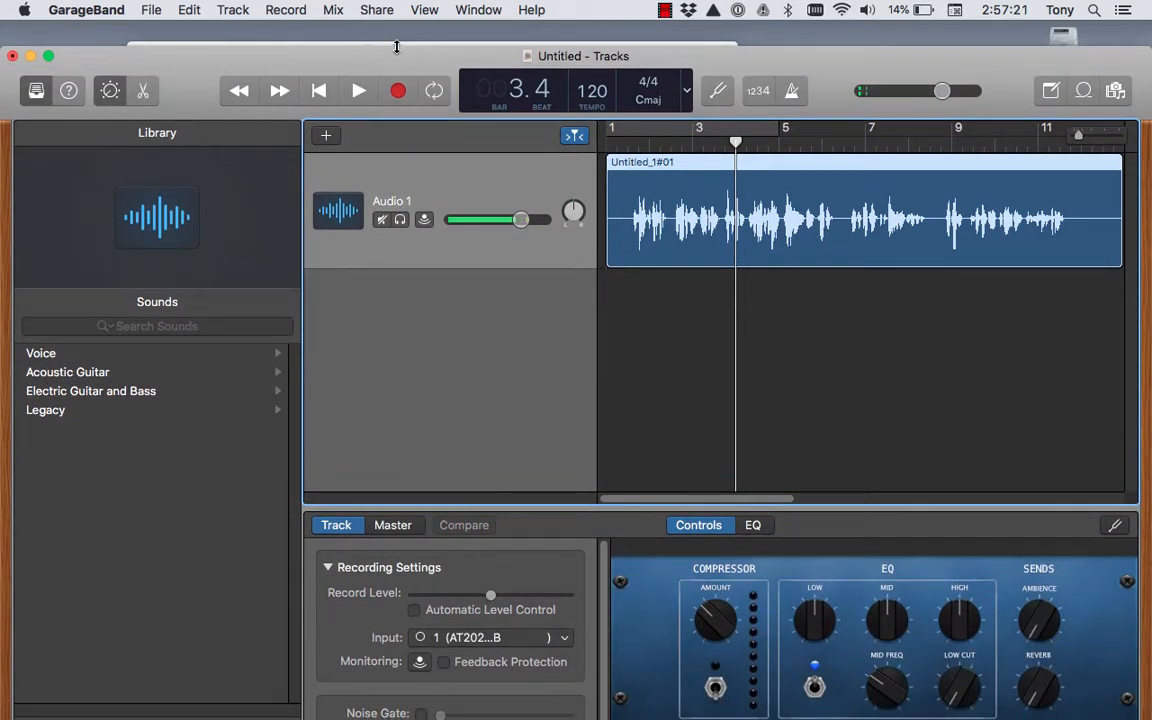
drag(288, 60, 293, 102)
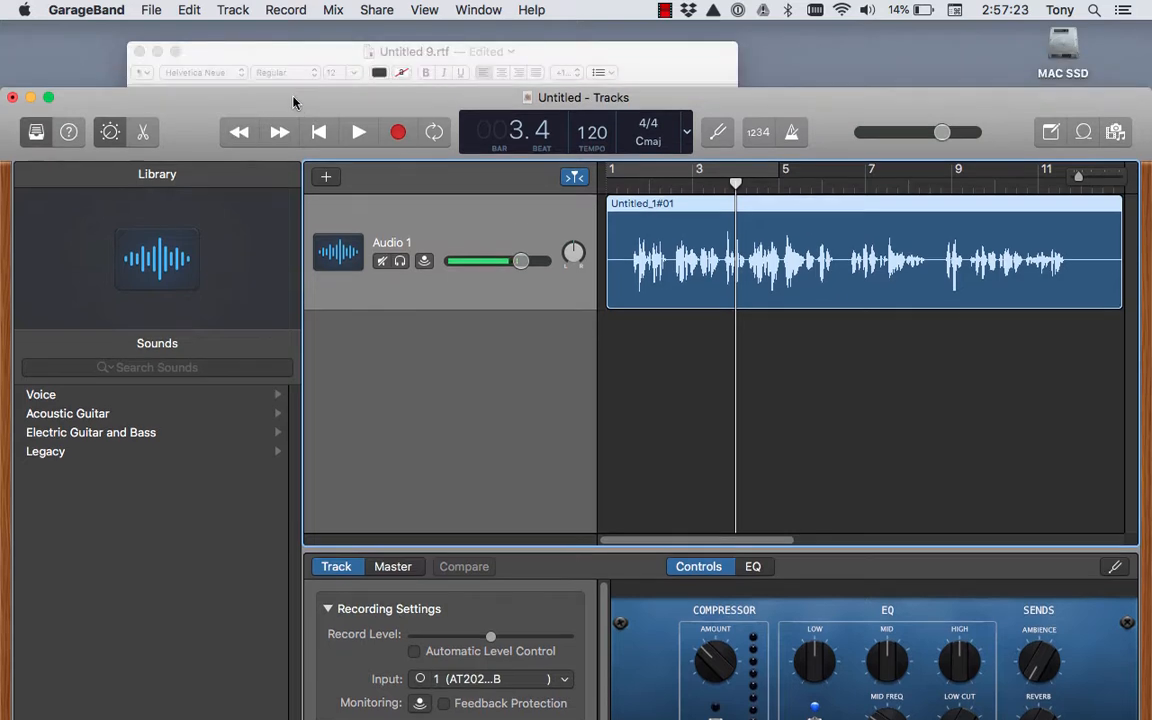
click(148, 9)
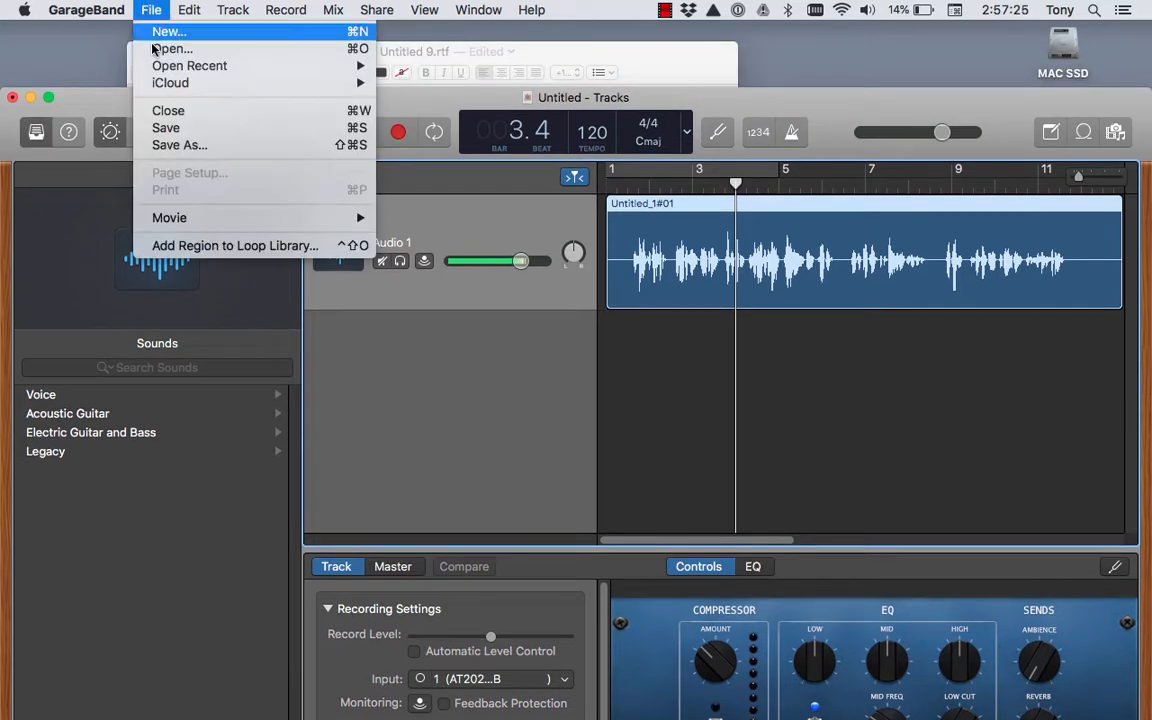
click(168, 146)
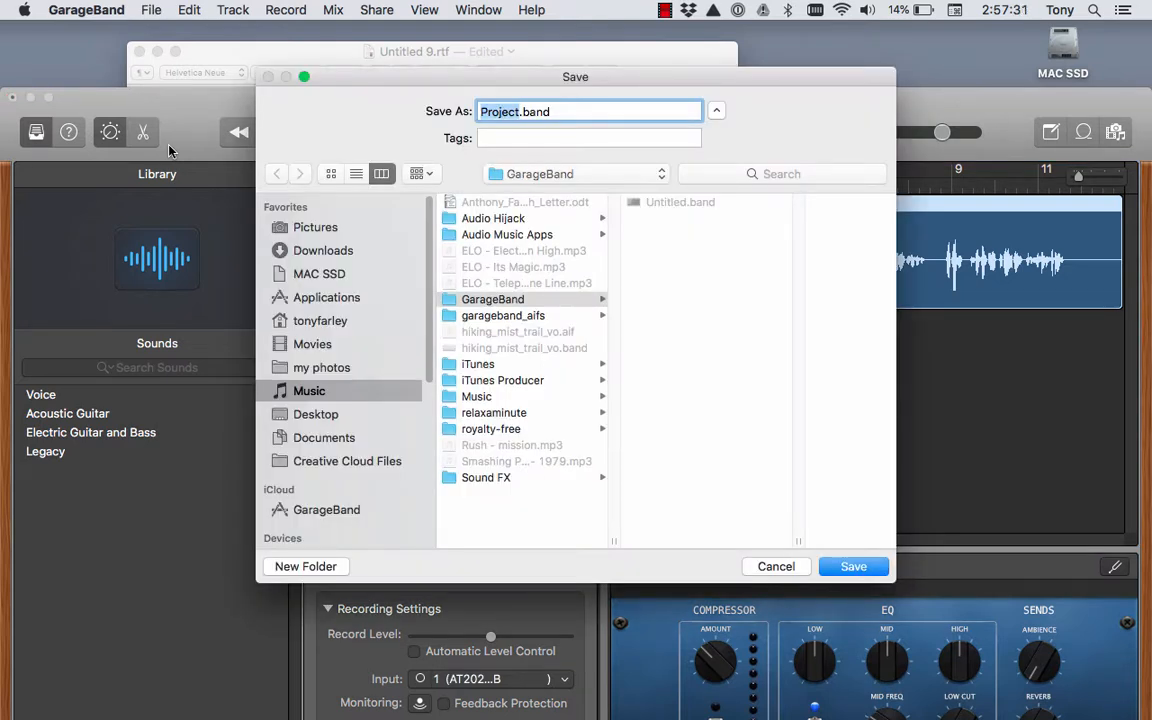
text(tony)
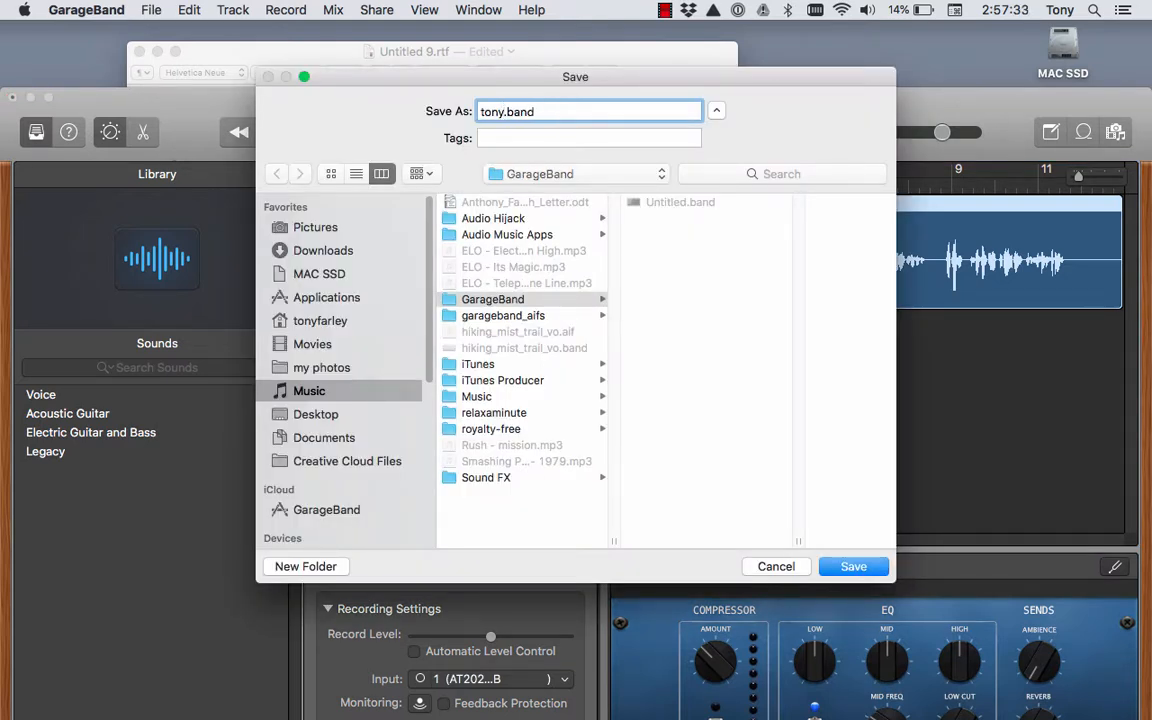
text(-smallcrush)
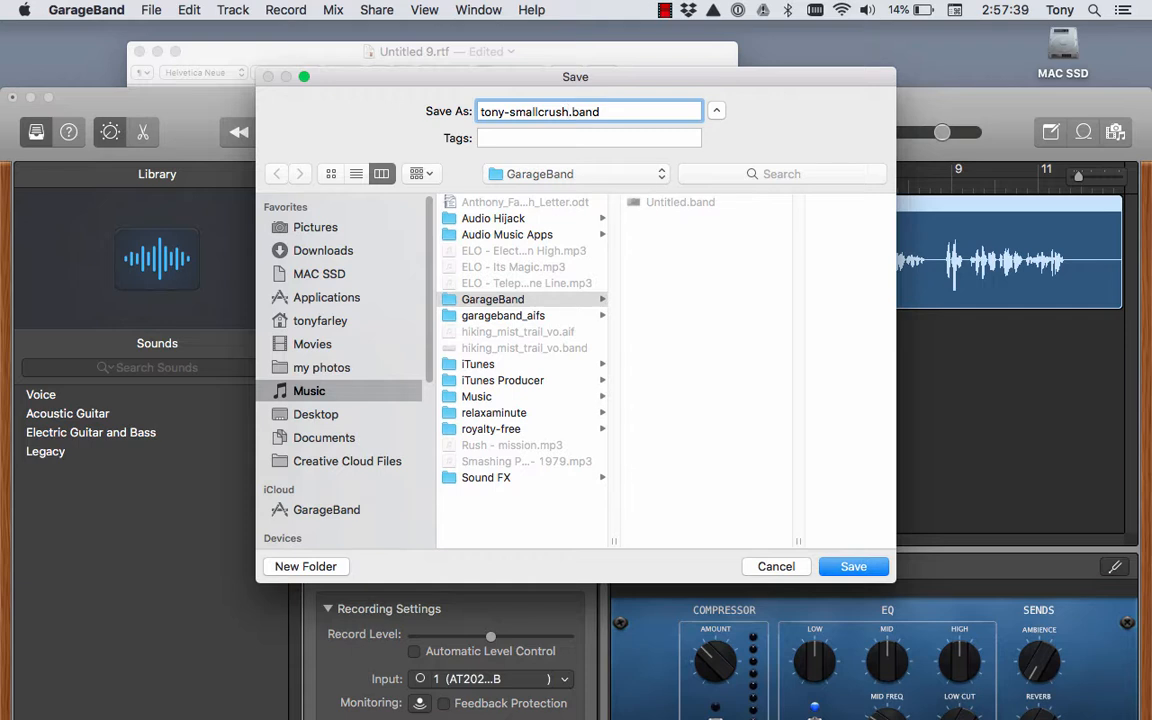
text(_001)
click(310, 414)
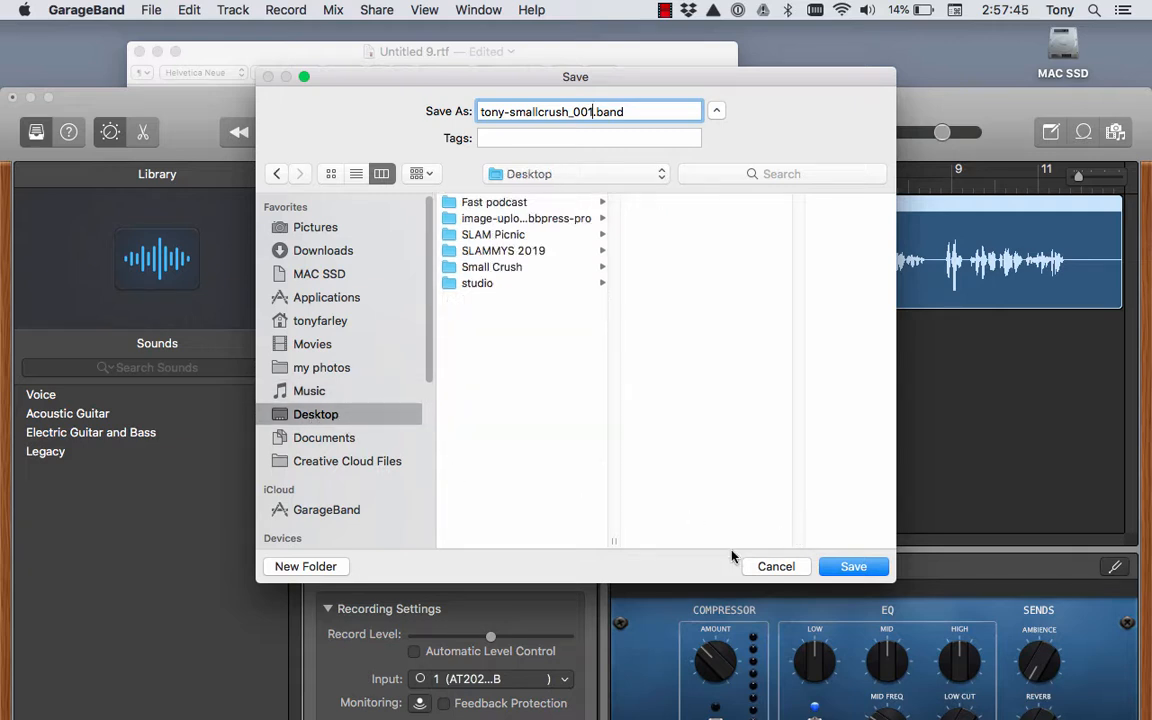
click(856, 567)
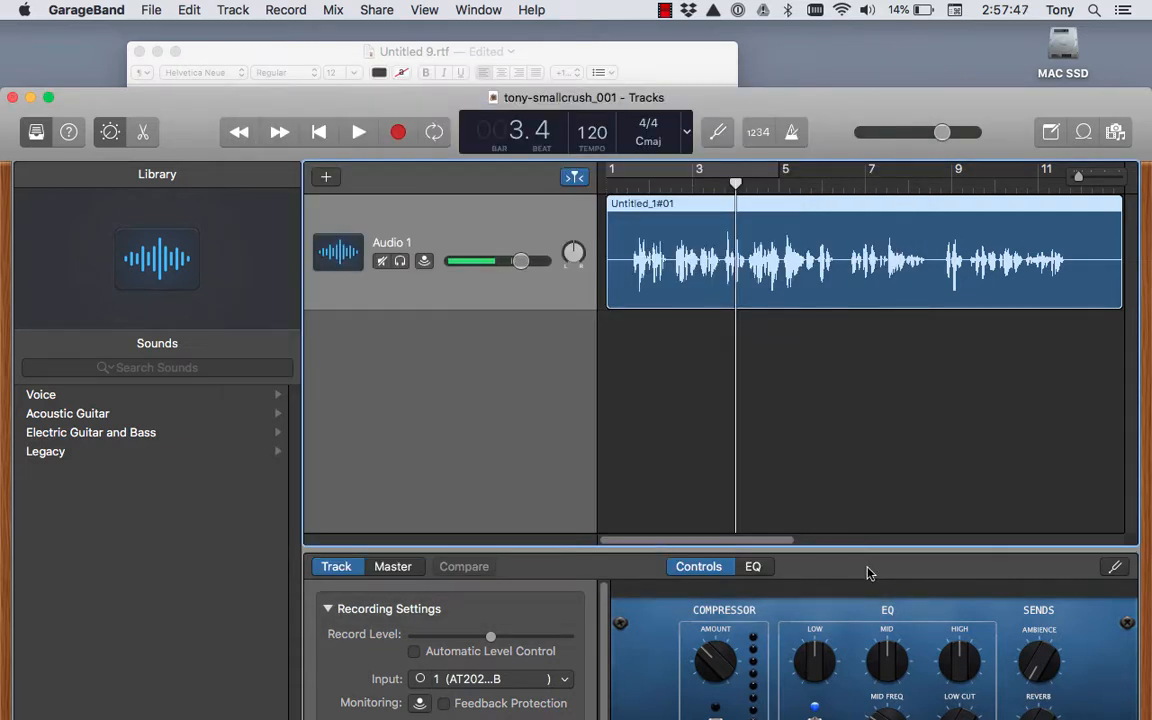
Export the song to the Desktop as an MP3 at Medium Quality (128 kBit/s), keeping the suggested file name
click(376, 9)
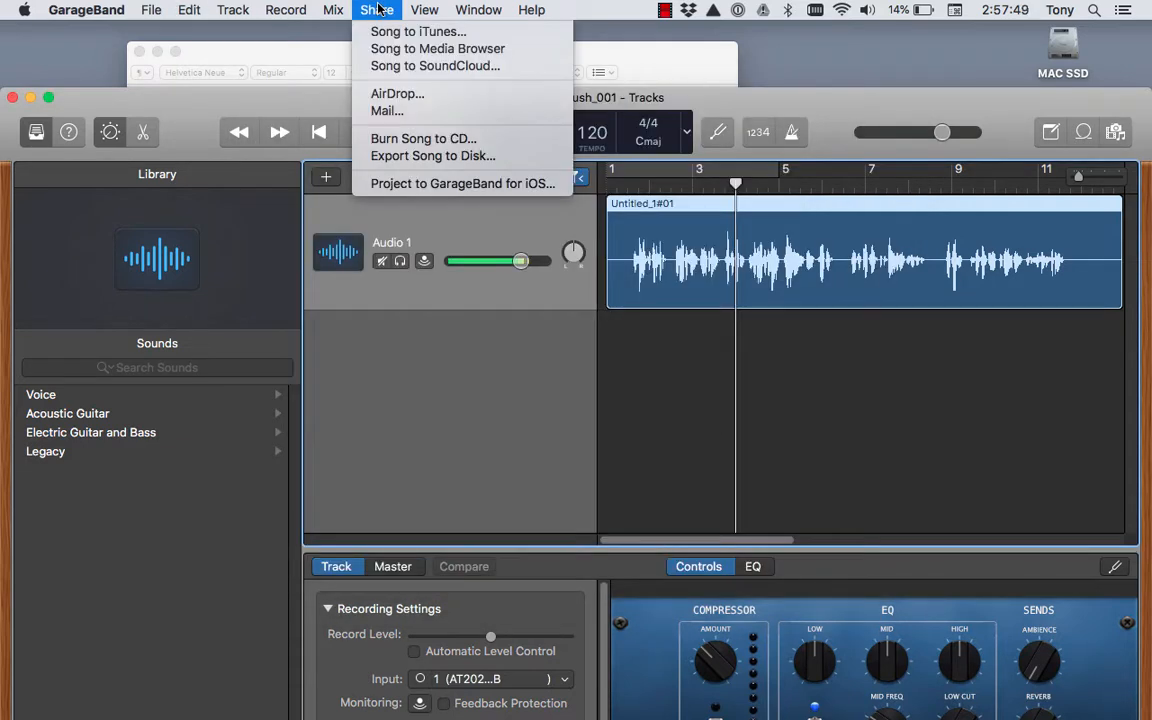
click(376, 9)
drag(895, 113, 453, 72)
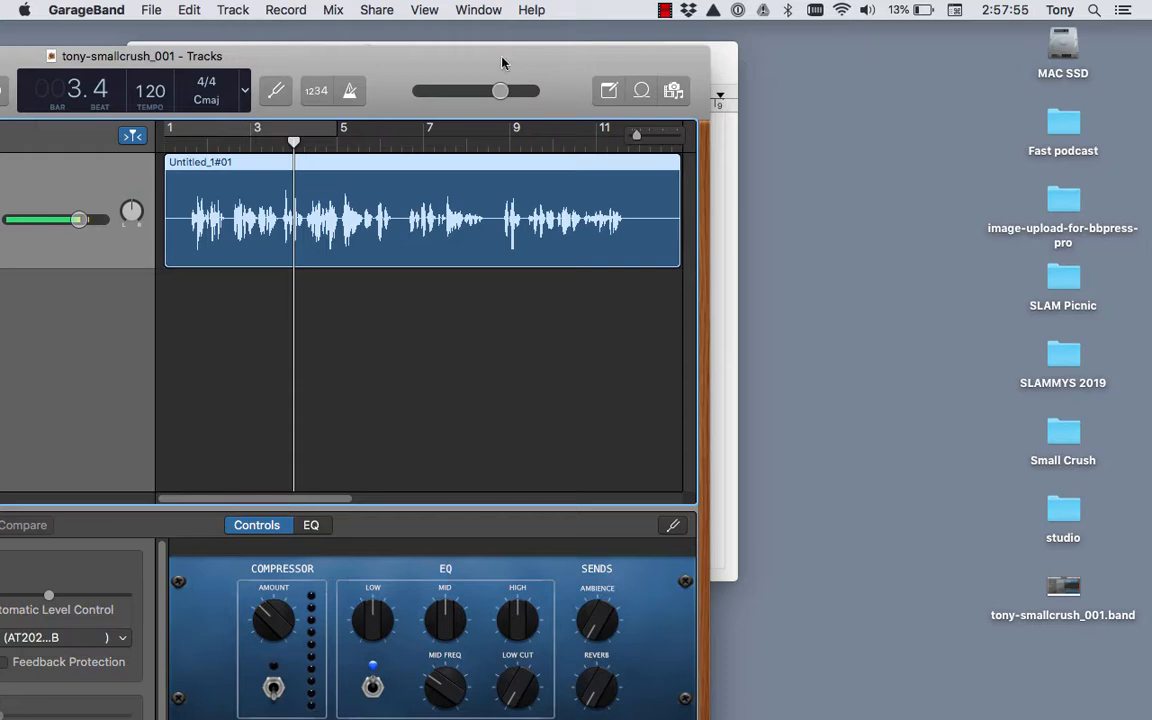
drag(422, 54, 674, 45)
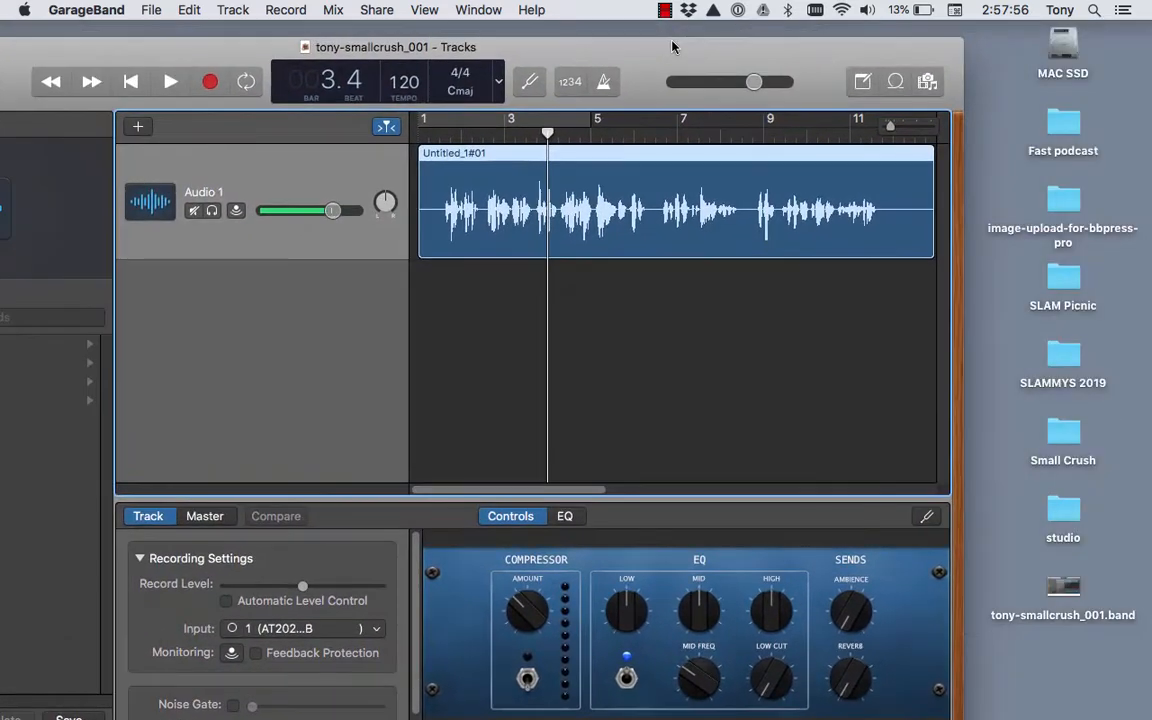
click(377, 9)
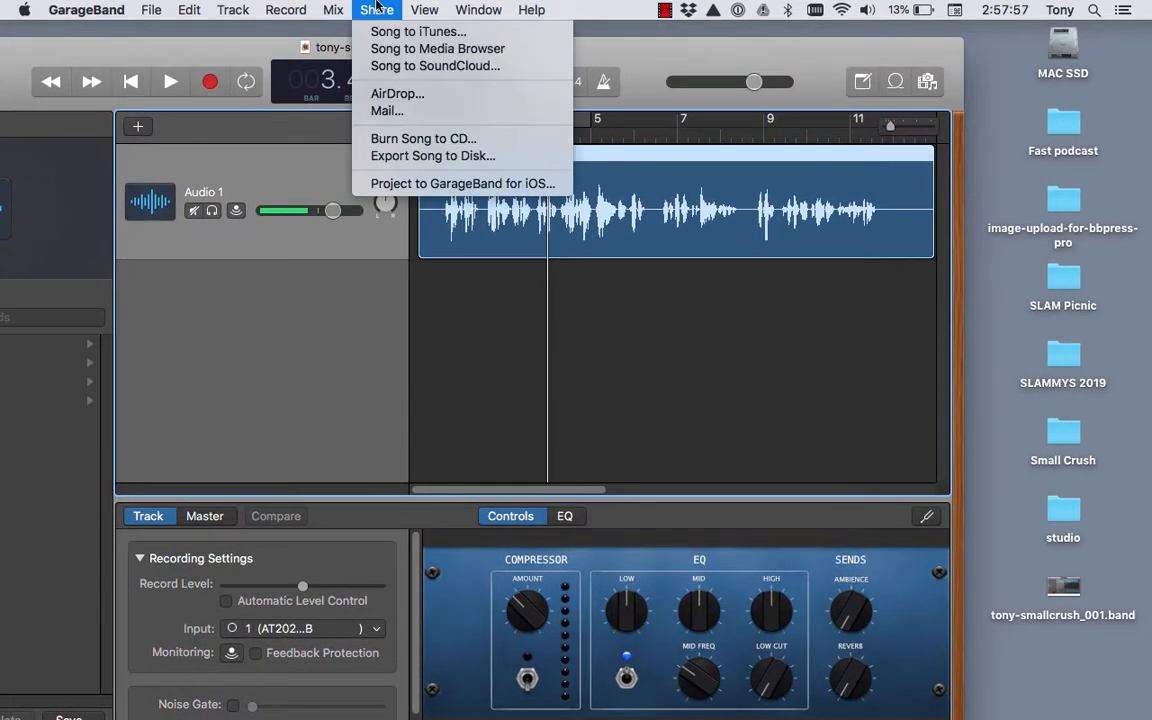
click(381, 155)
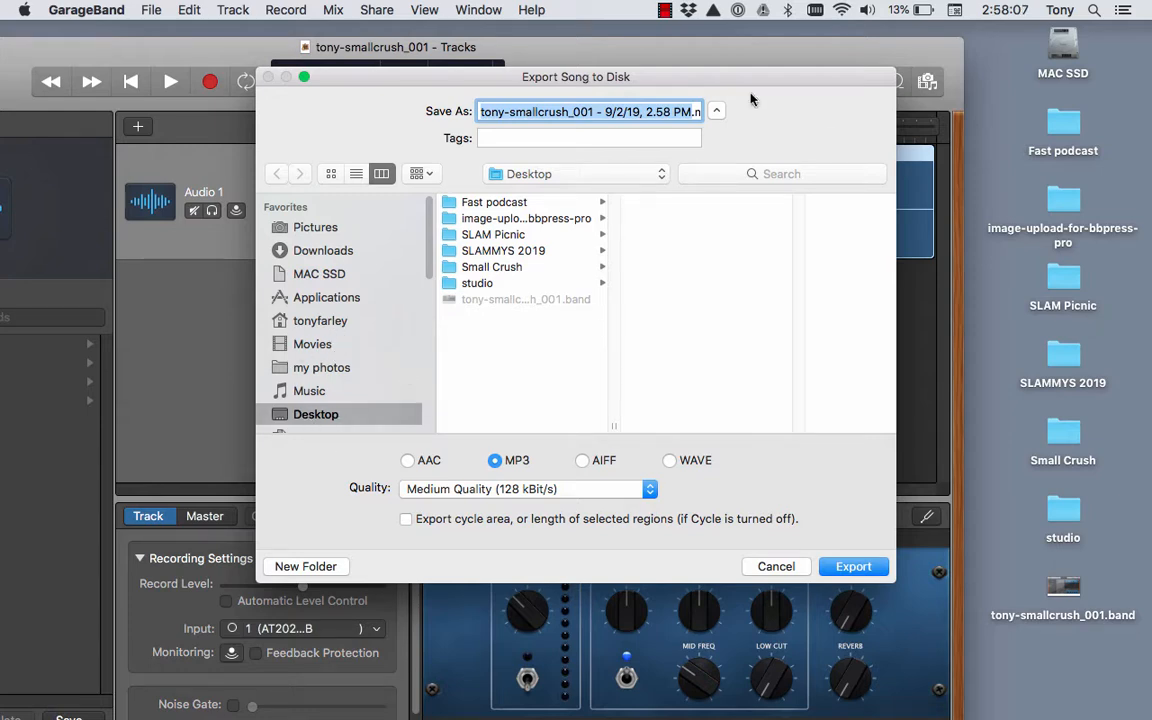
click(717, 111)
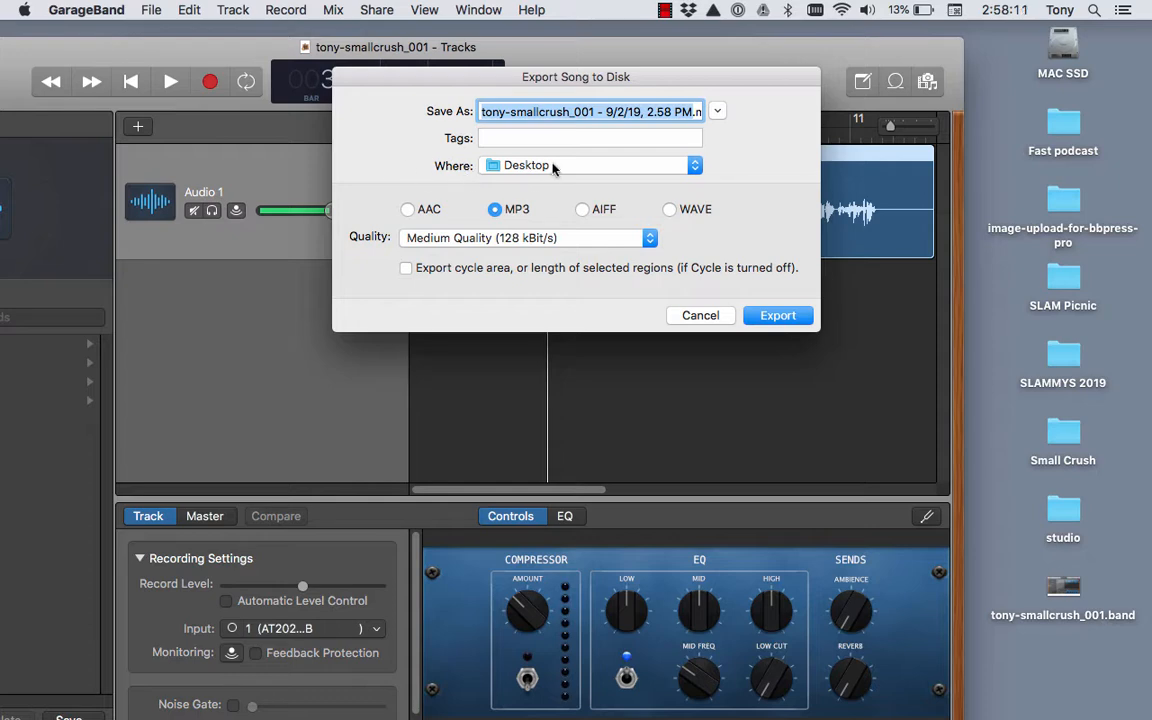
click(717, 112)
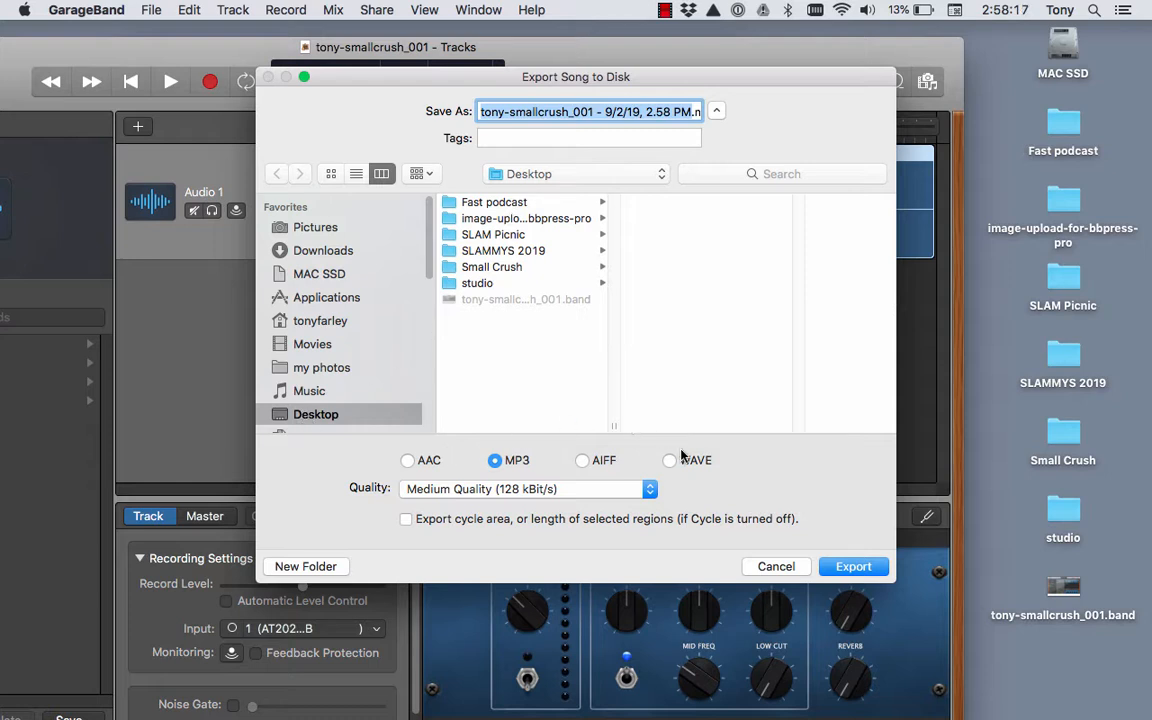
click(848, 565)
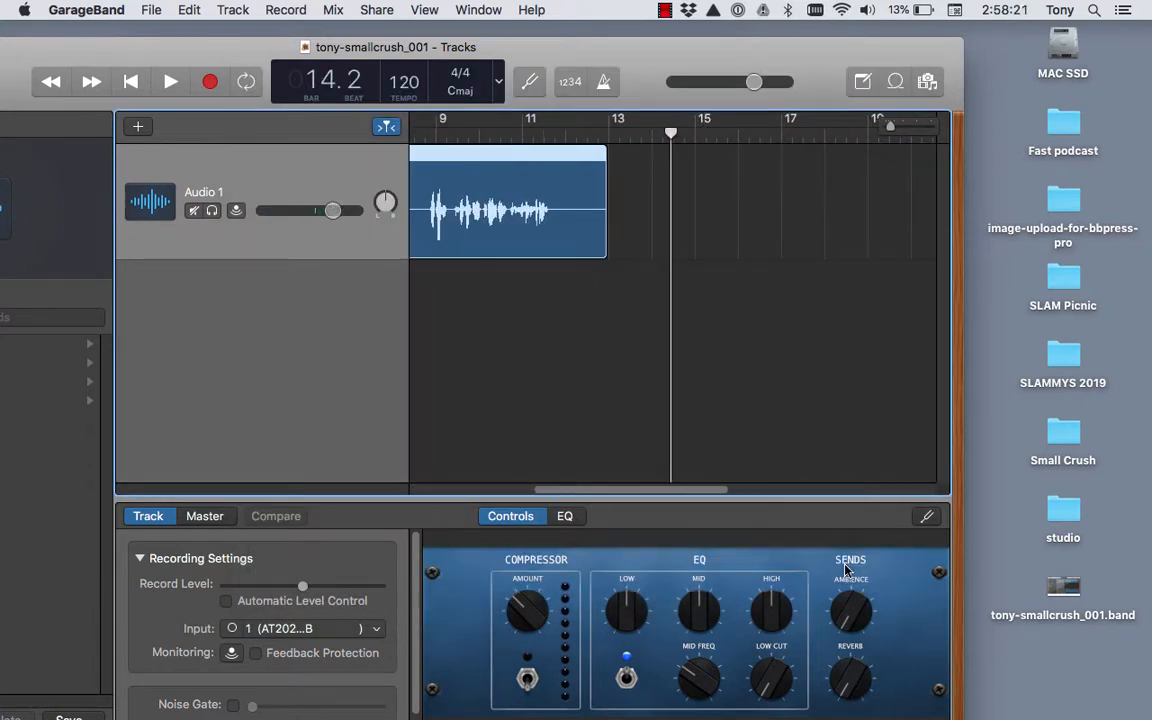
Quit GarageBand and save the changes made to the voiceover project
drag(80, 46, 336, 46)
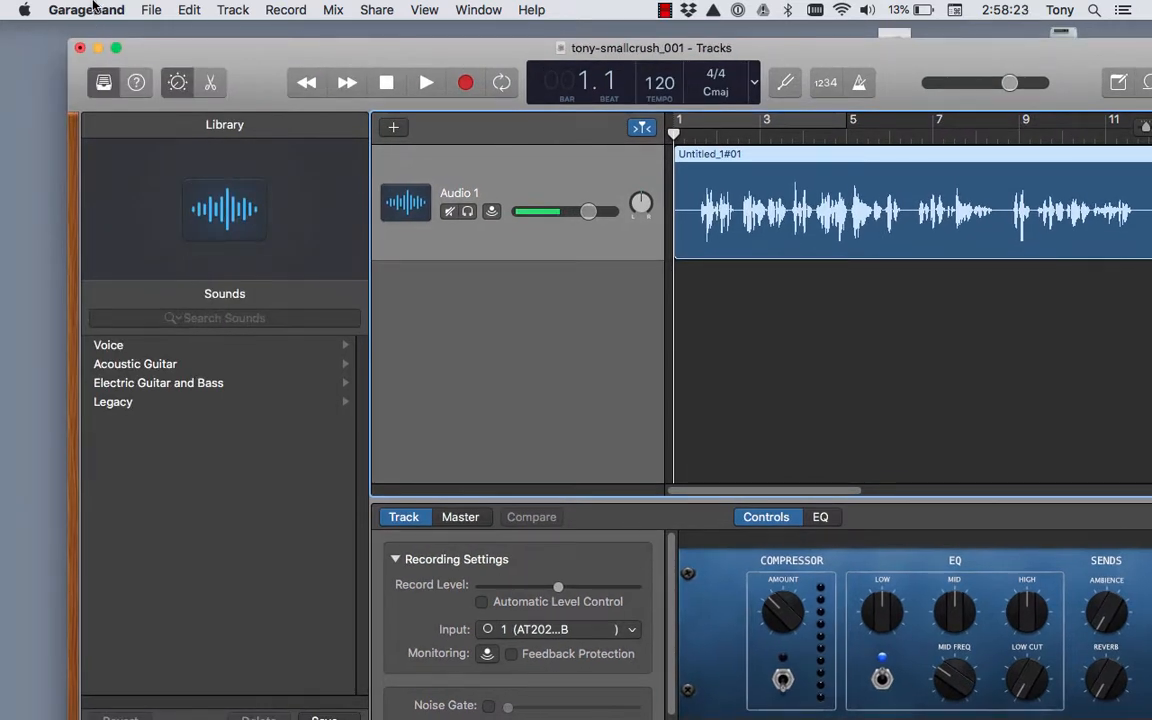
click(93, 9)
click(97, 274)
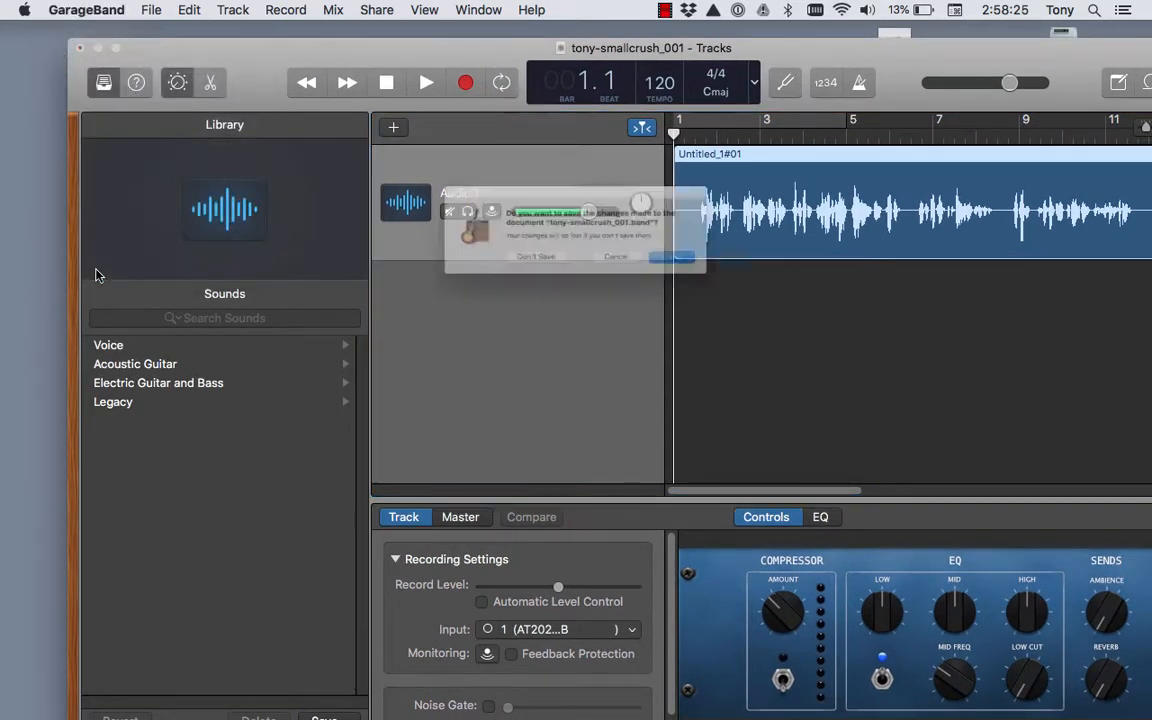
click(710, 265)
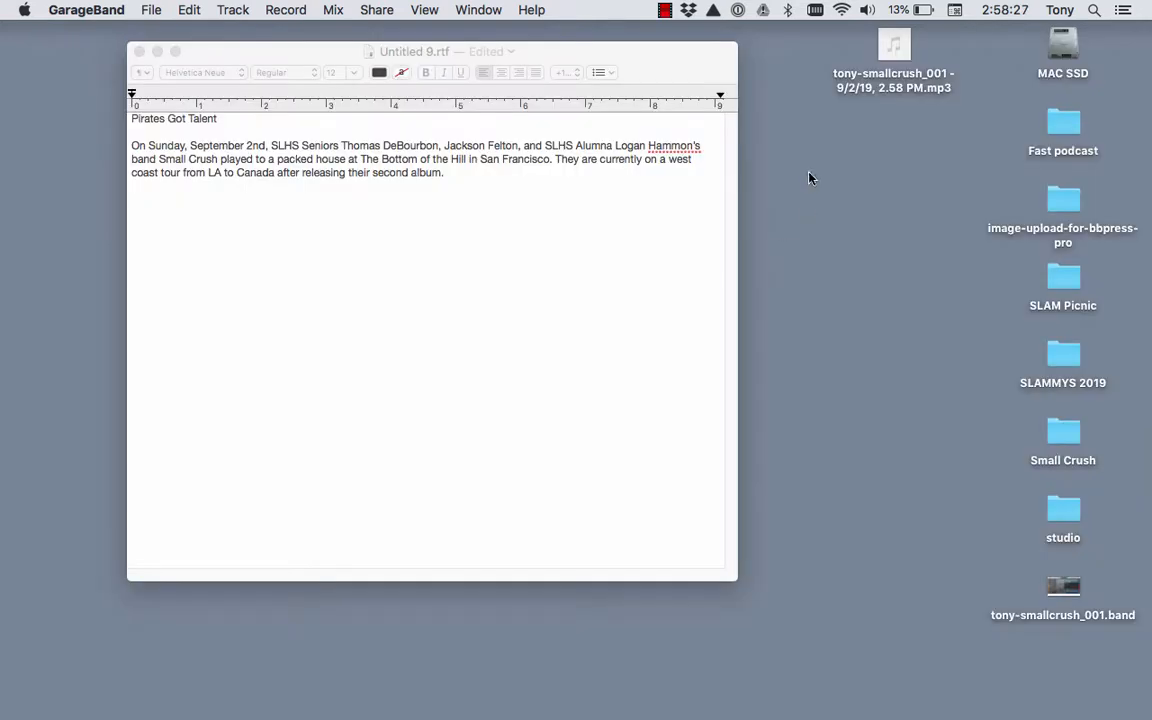
Locate the exported MP3 and the saved GarageBand project file on the Desktop
click(890, 44)
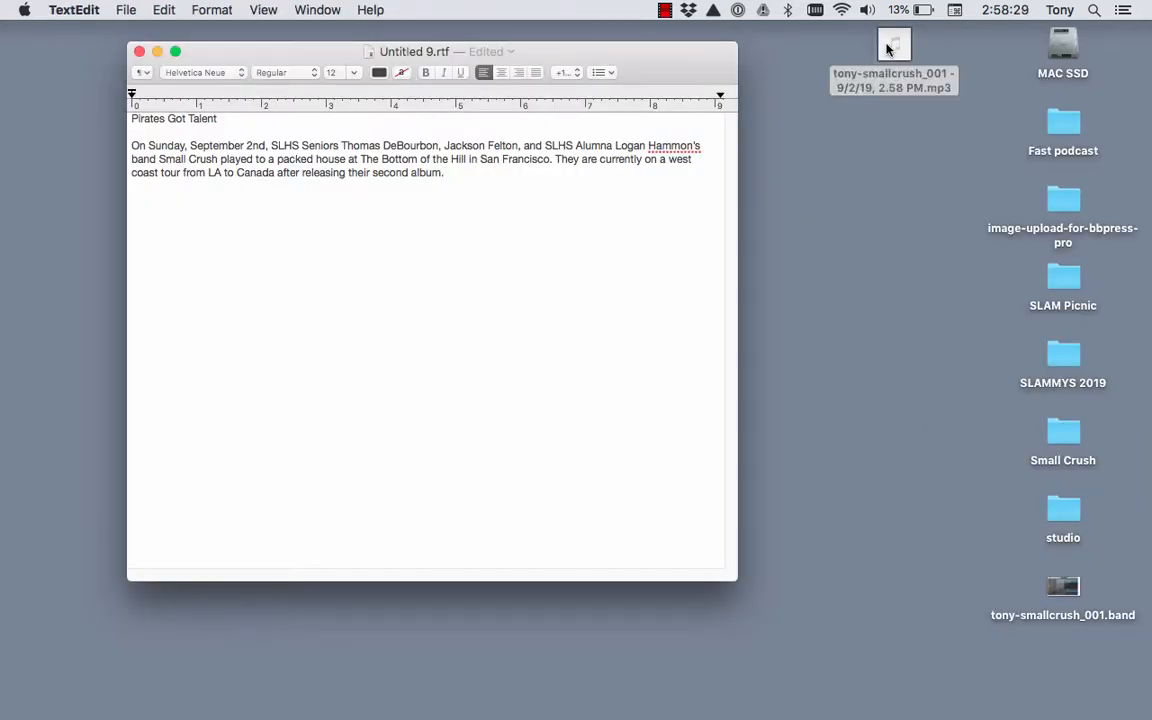
click(787, 129)
click(896, 48)
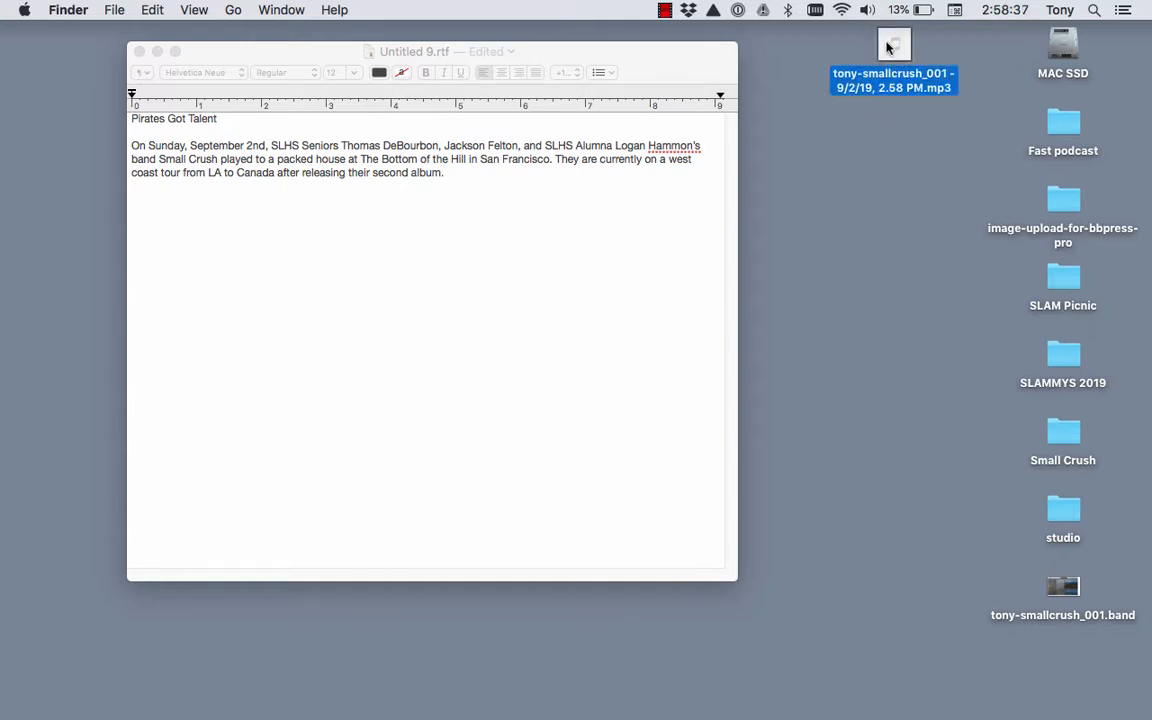
click(1068, 594)
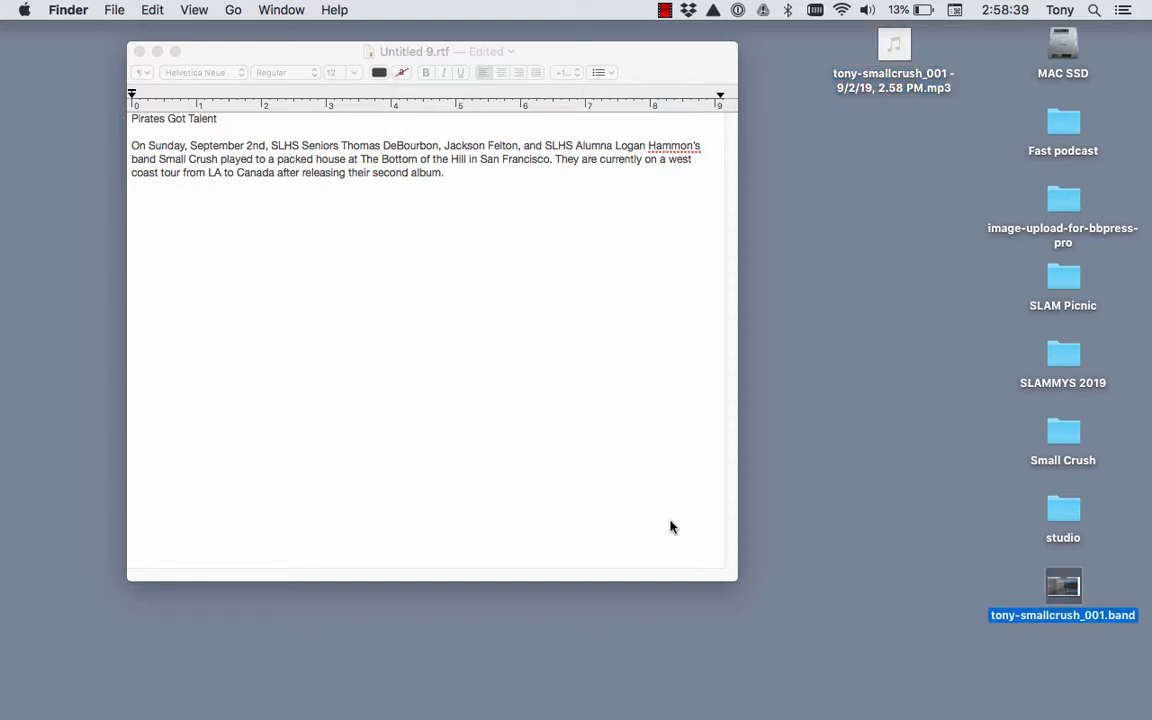
click(896, 45)
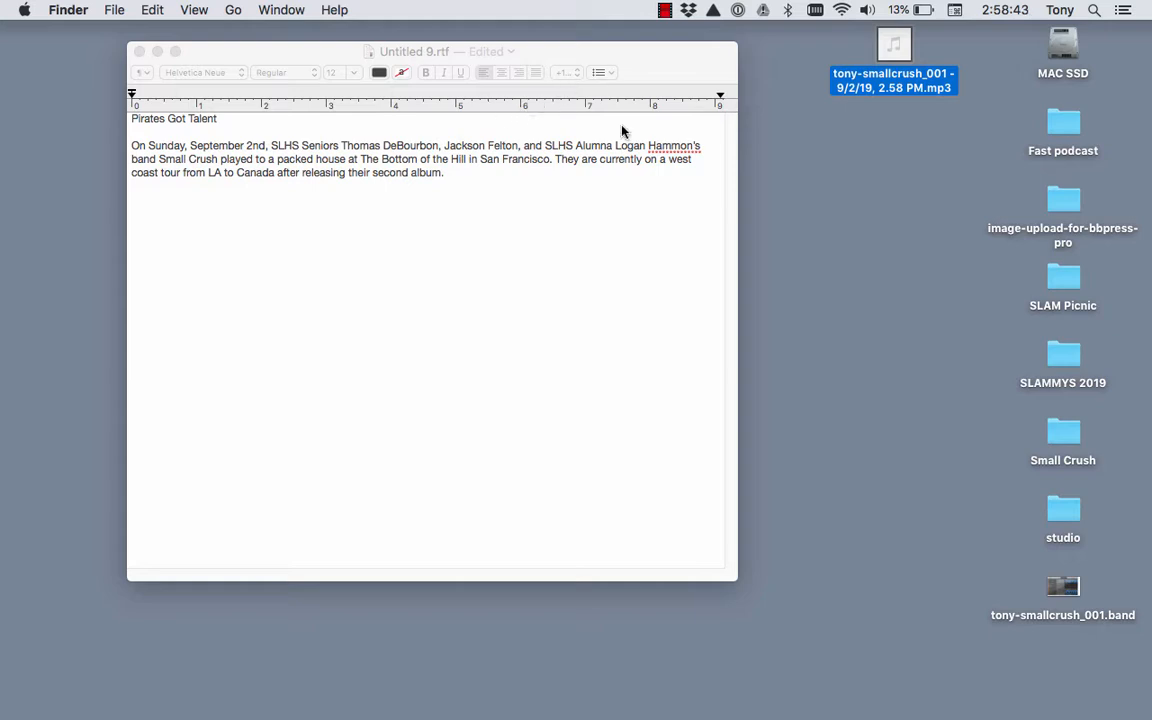
Open the Small Crush folder on the Desktop, preview IMG_3400.JPG and enlarge the folder window for a bigger preview
click(1060, 441)
double_click(1060, 441)
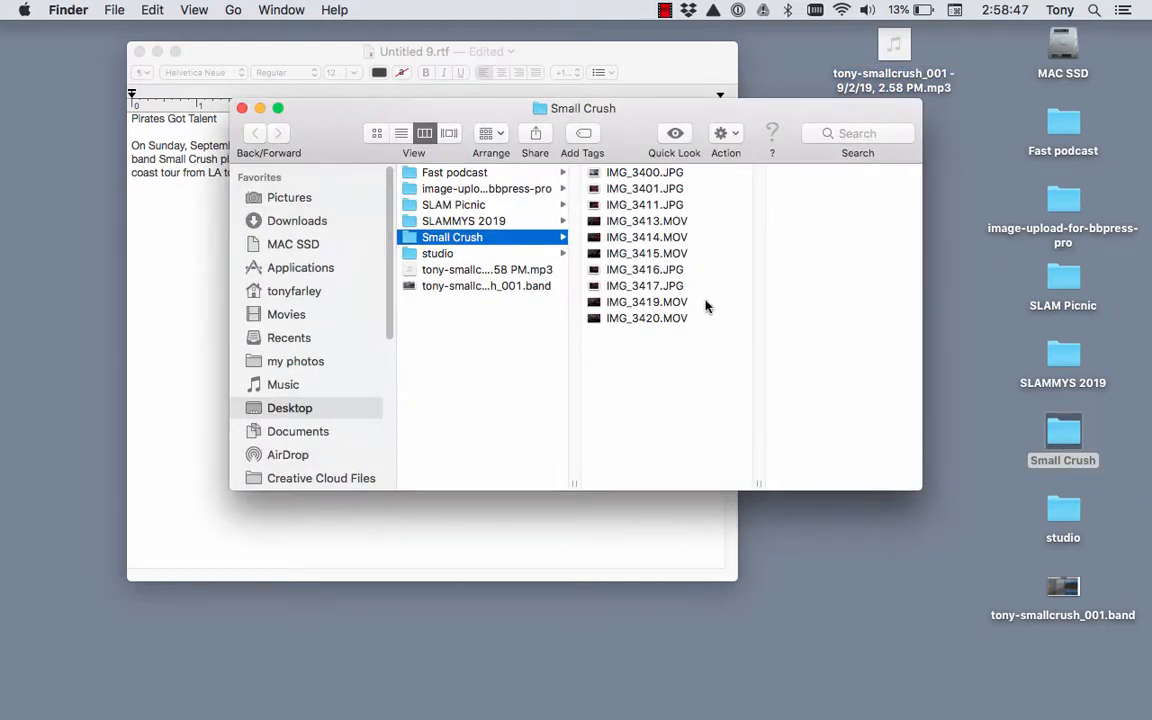
click(631, 176)
drag(630, 141, 490, 111)
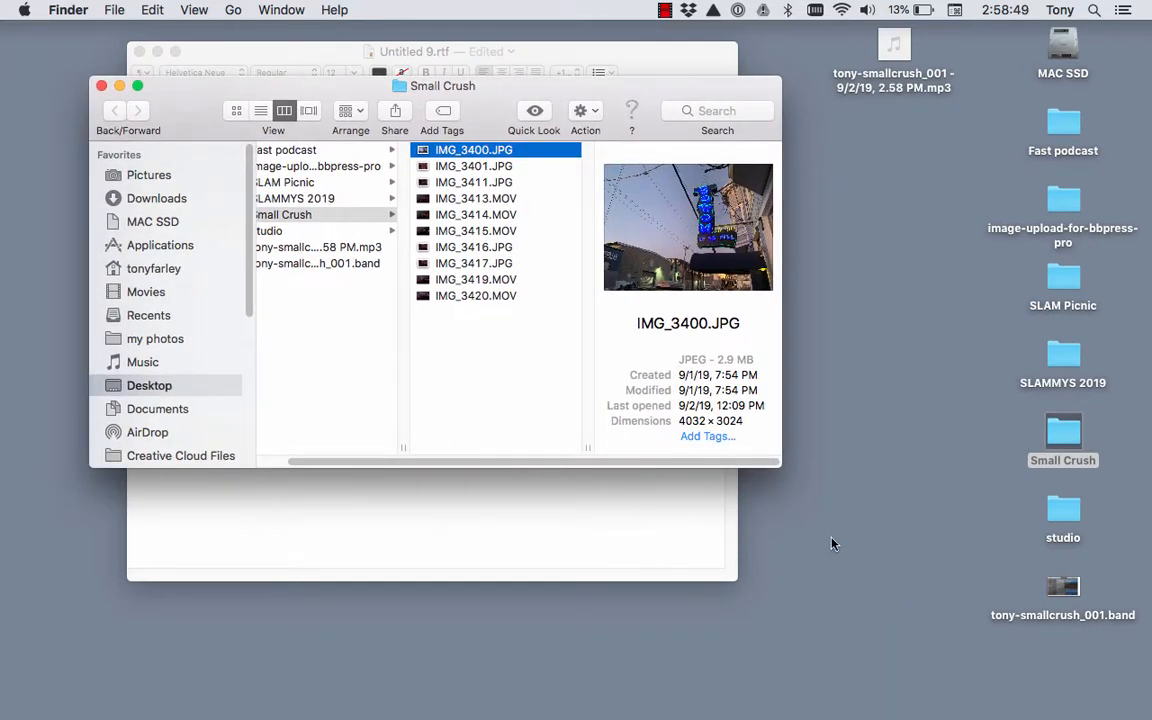
drag(779, 465, 1148, 636)
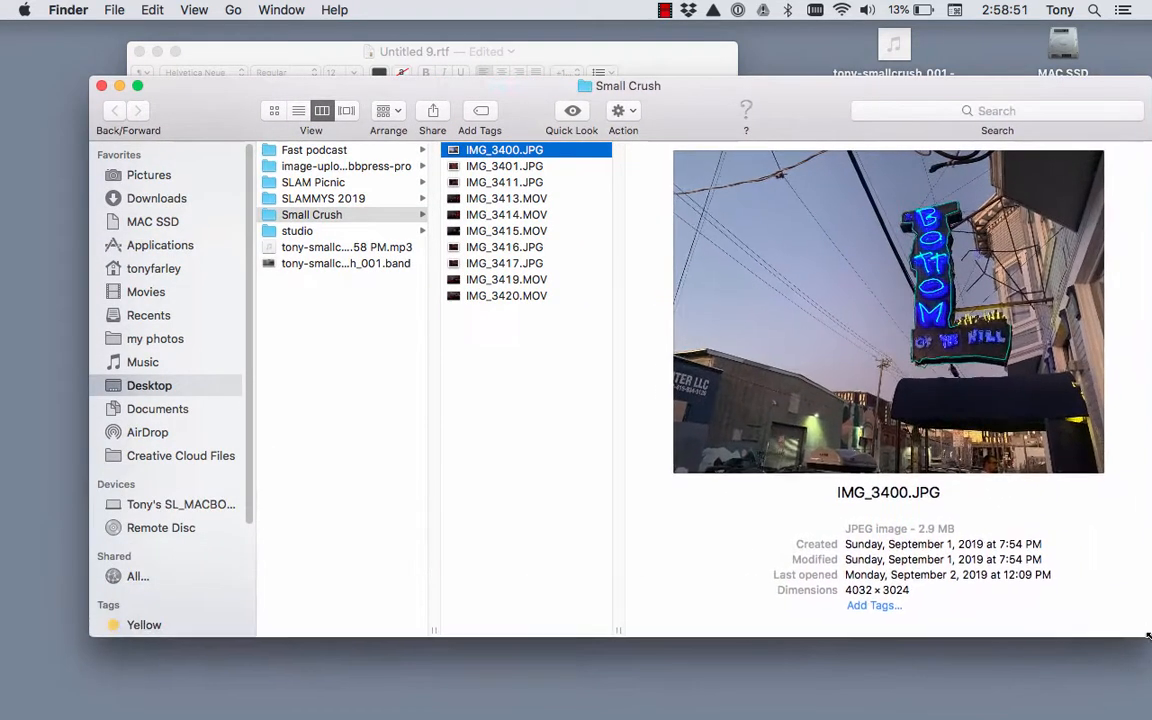
drag(722, 97, 560, 49)
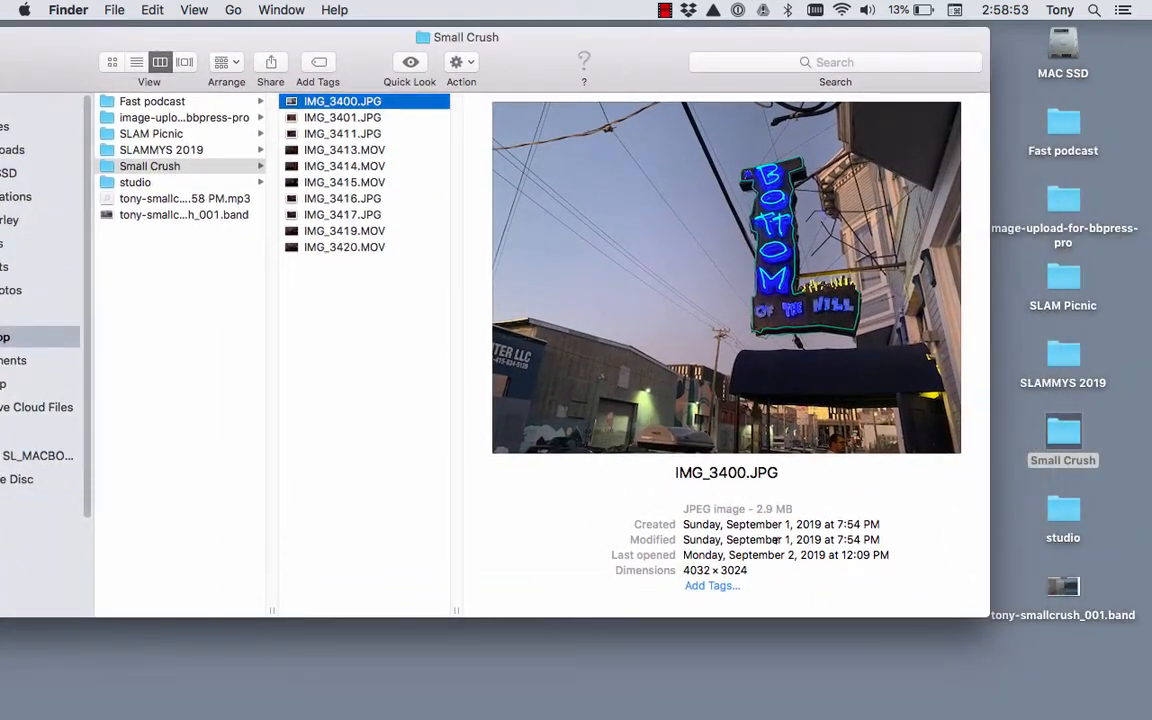
drag(1015, 620, 1079, 653)
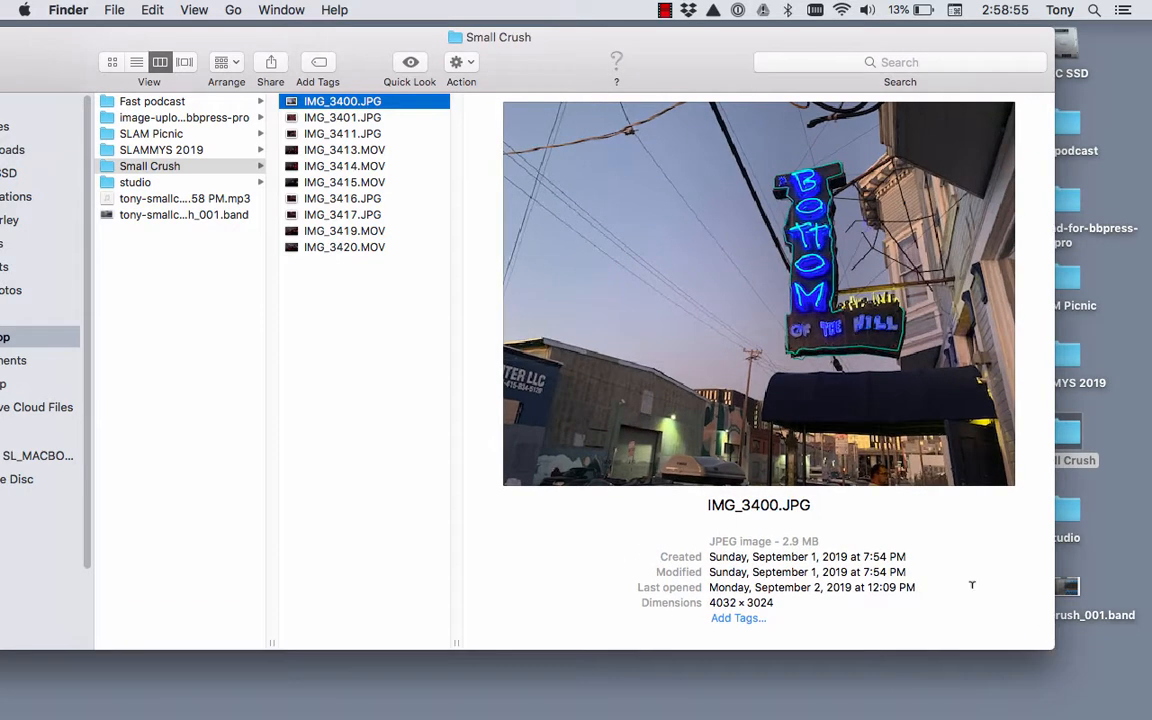
Preview IMG_3401.JPG and IMG_3411.JPG, and play the video clip IMG_3413.MOV
click(323, 118)
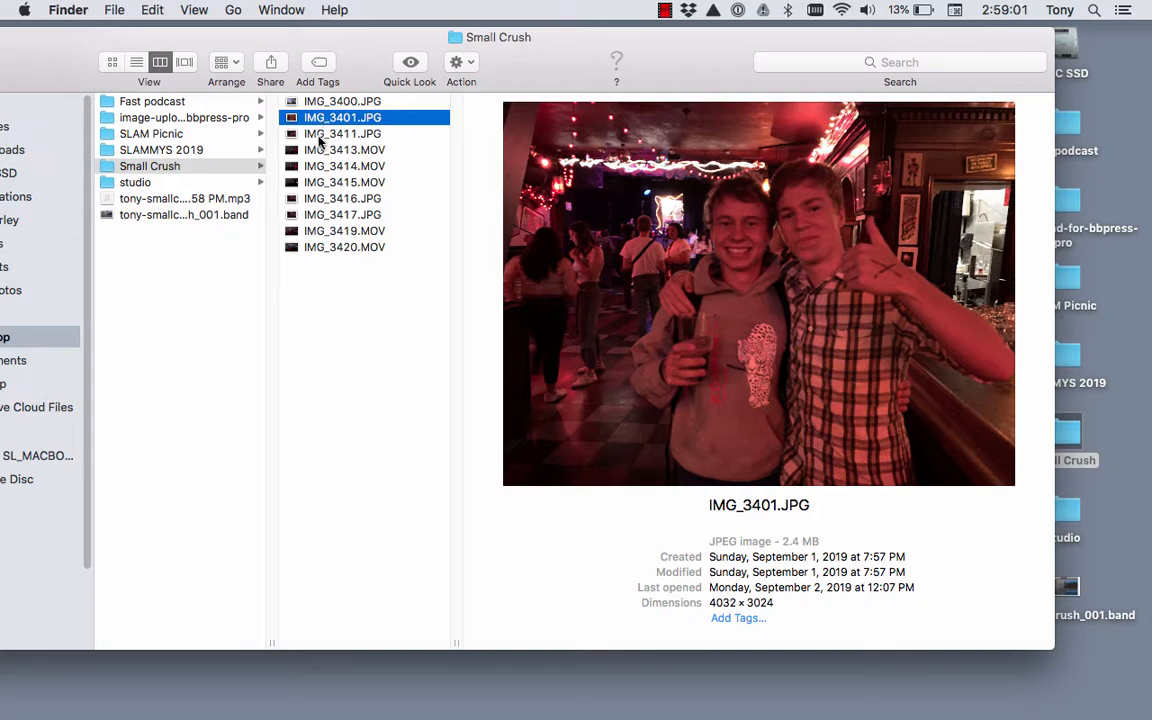
click(320, 136)
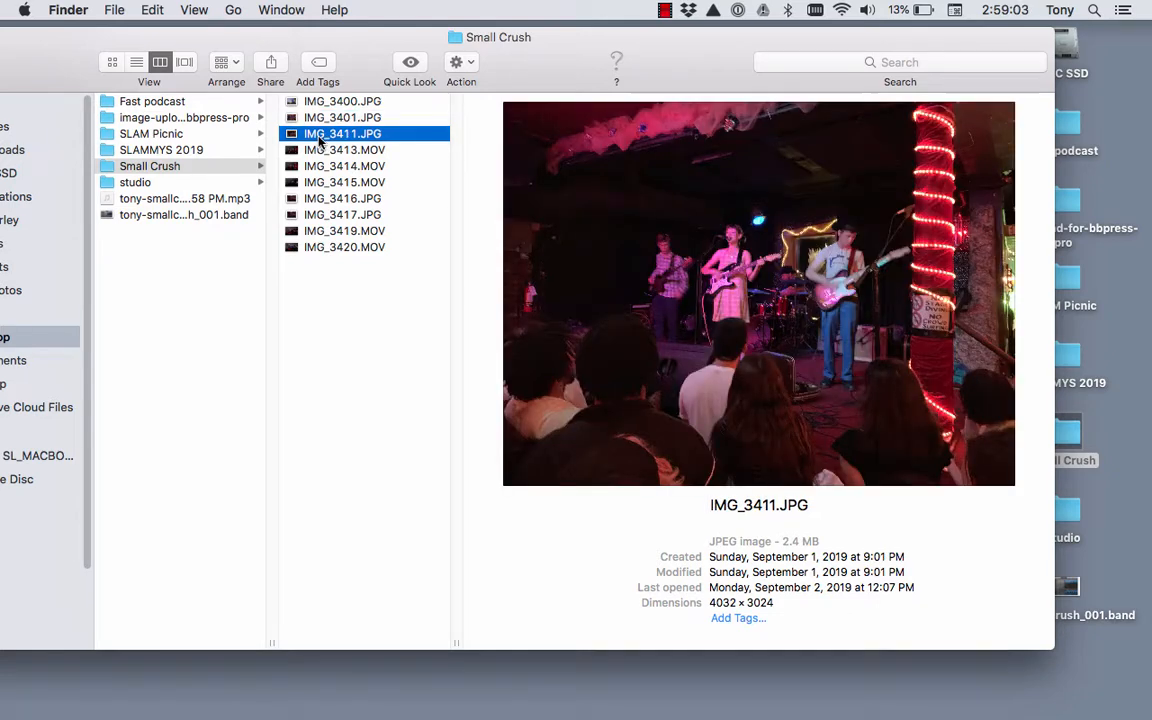
click(292, 150)
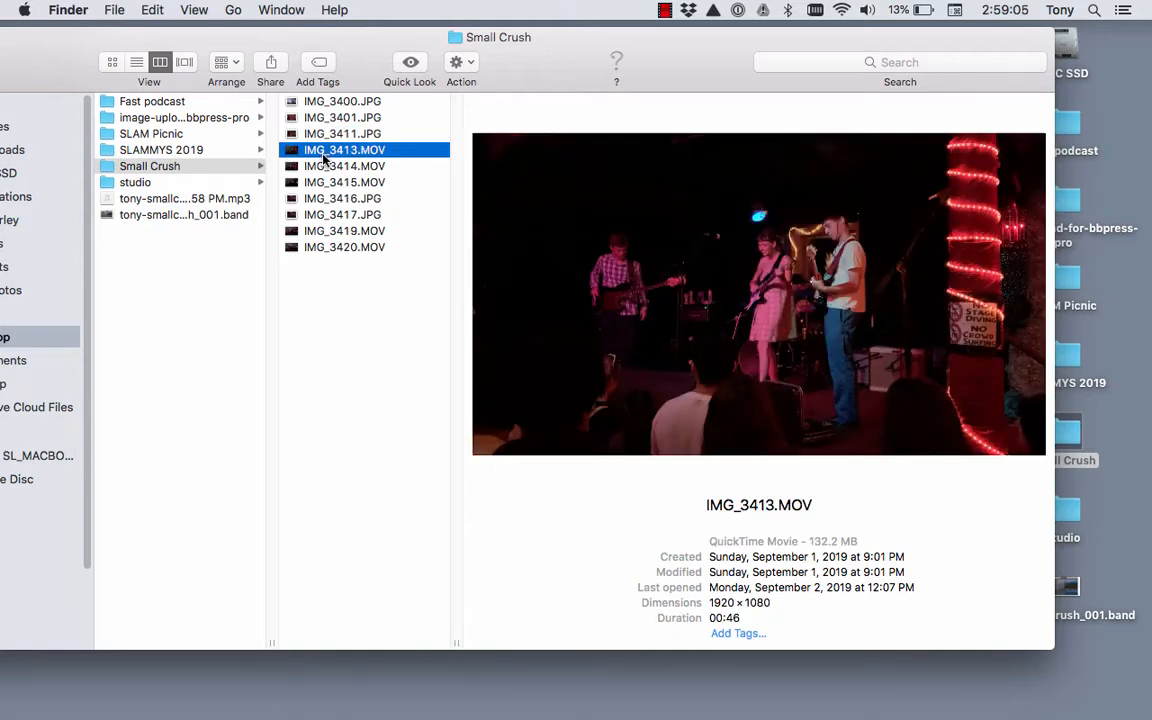
click(758, 293)
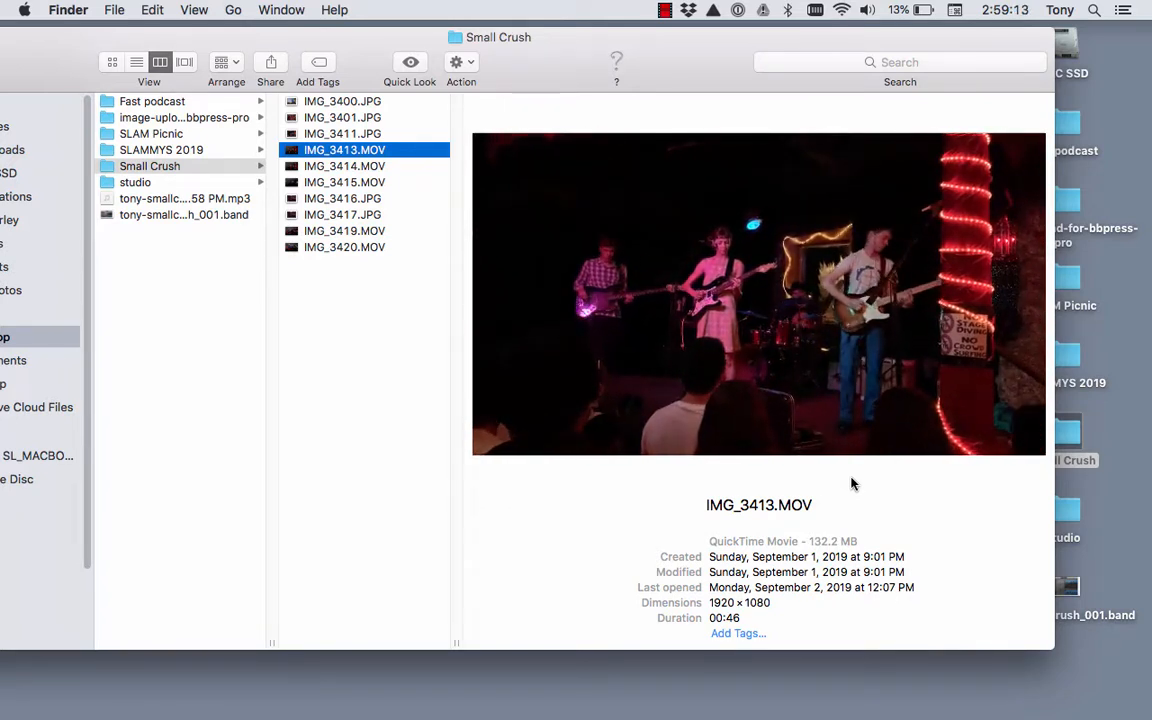
mouse_move(778, 376)
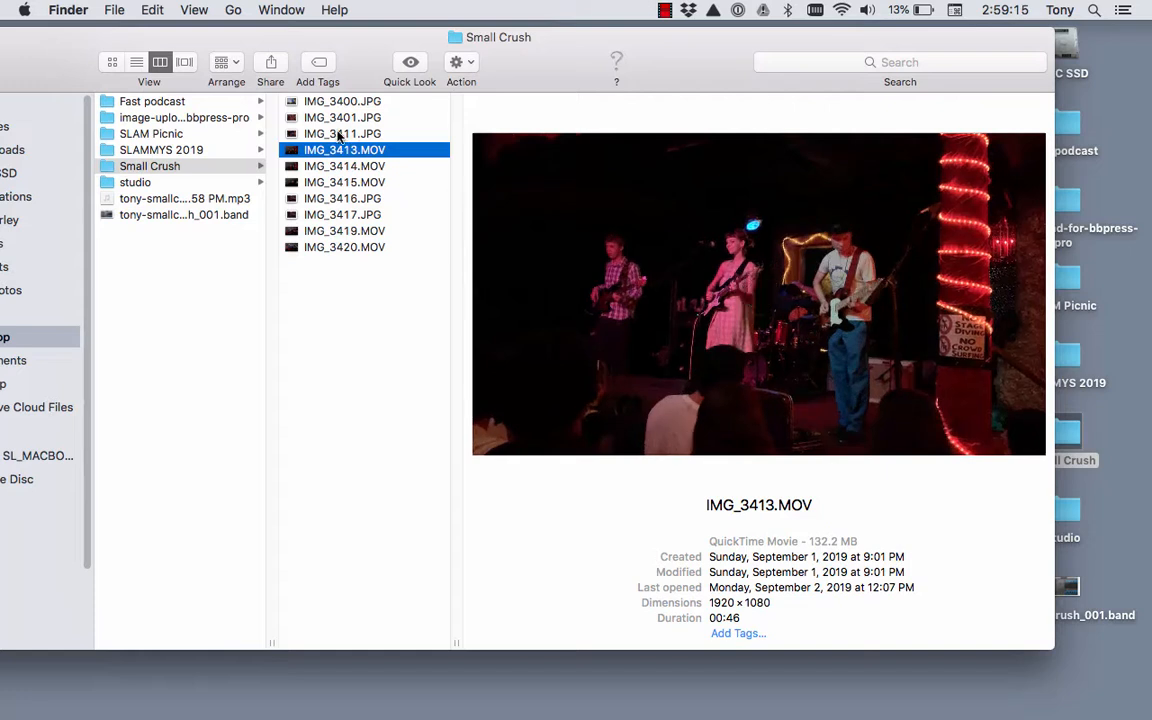
Preview the video clip IMG_3414.MOV and play IMG_3415.MOV
click(340, 168)
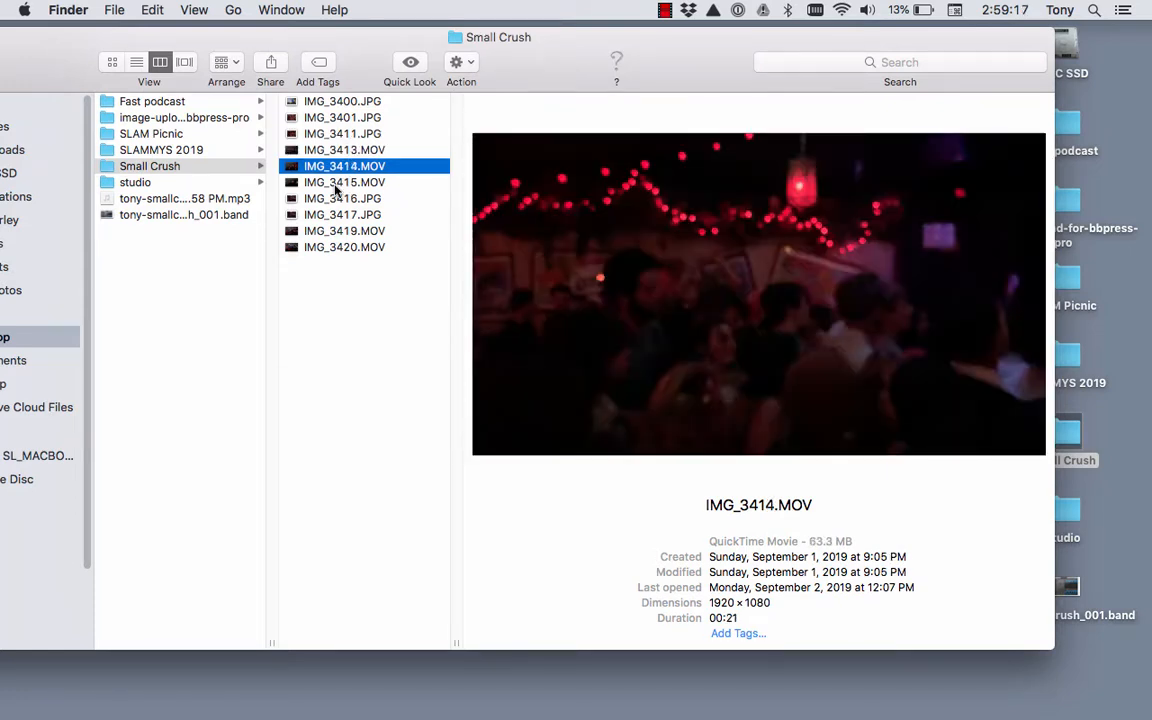
click(337, 186)
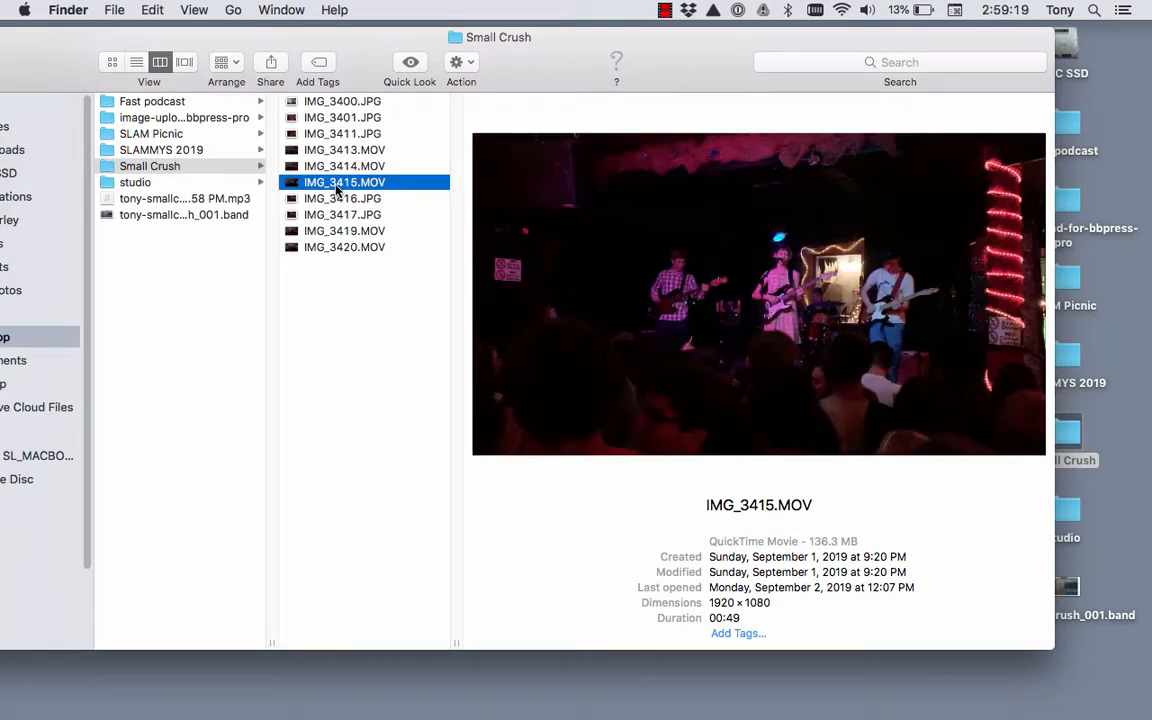
mouse_move(601, 341)
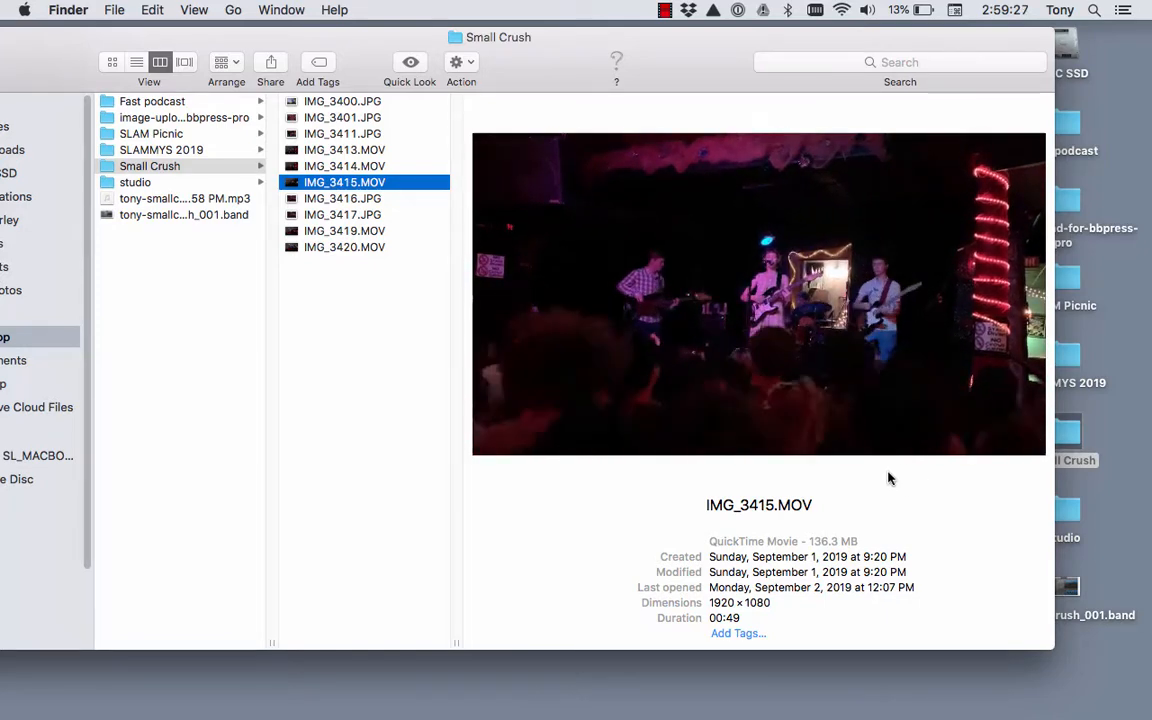
mouse_move(759, 291)
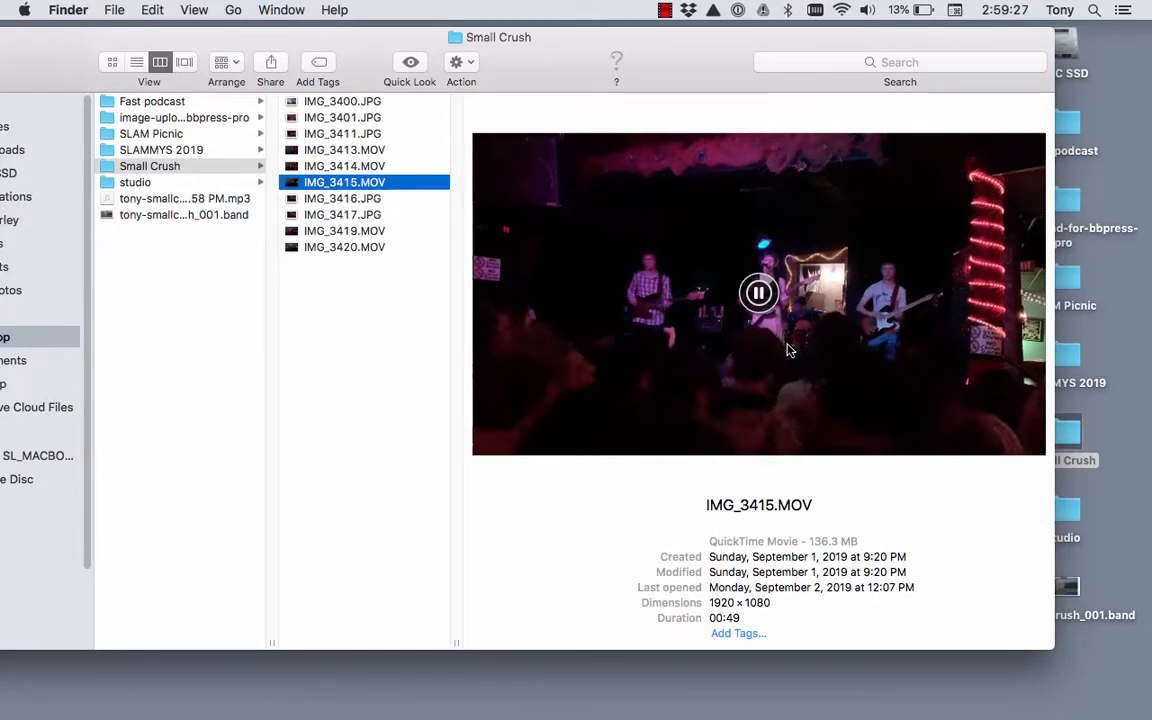
Preview the remaining photos and clips in the folder, from IMG_3416.JPG to IMG_3420.MOV
click(340, 199)
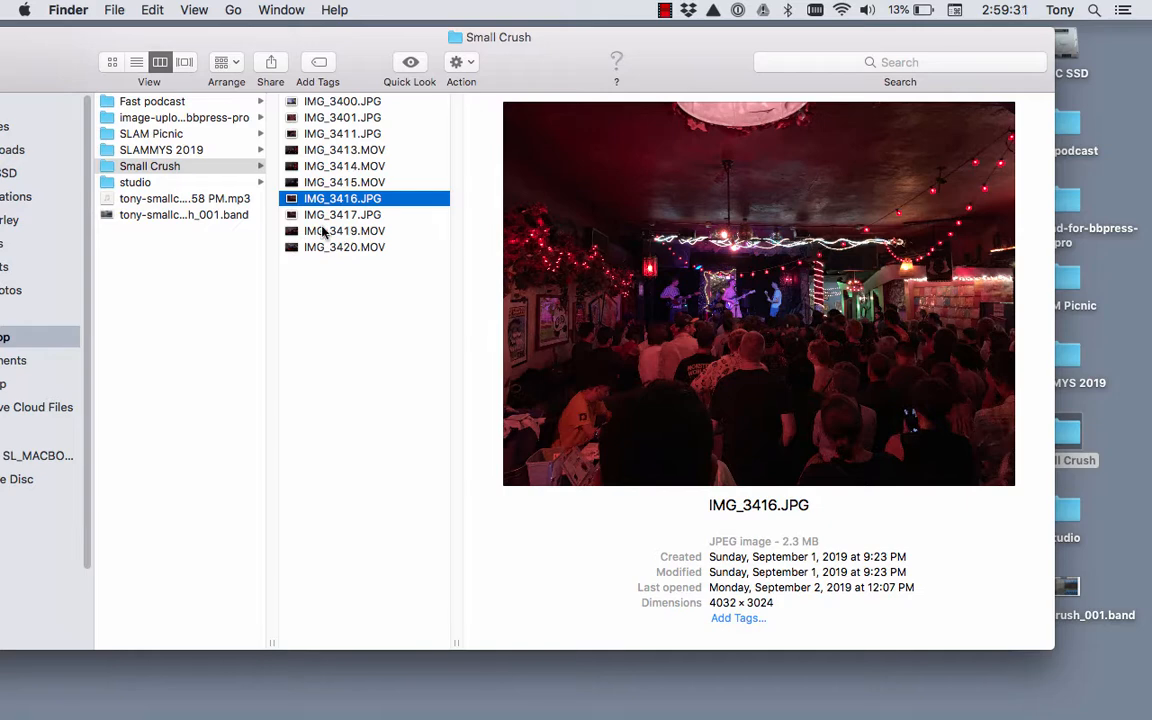
click(332, 215)
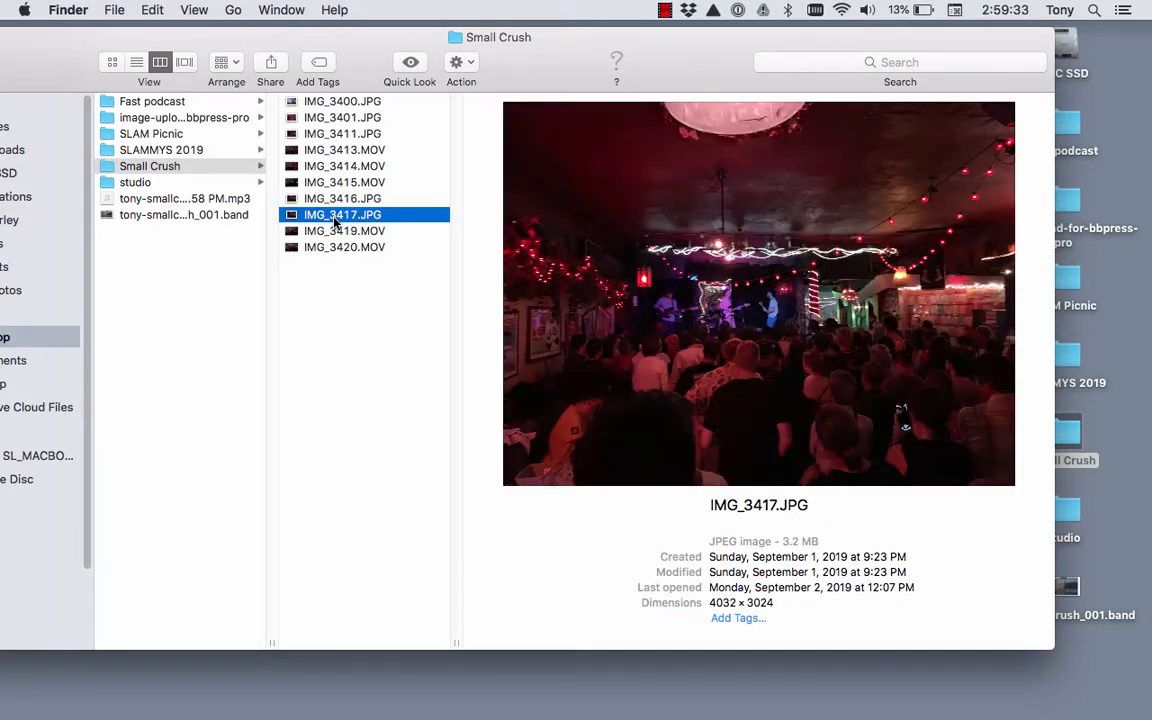
key(Down)
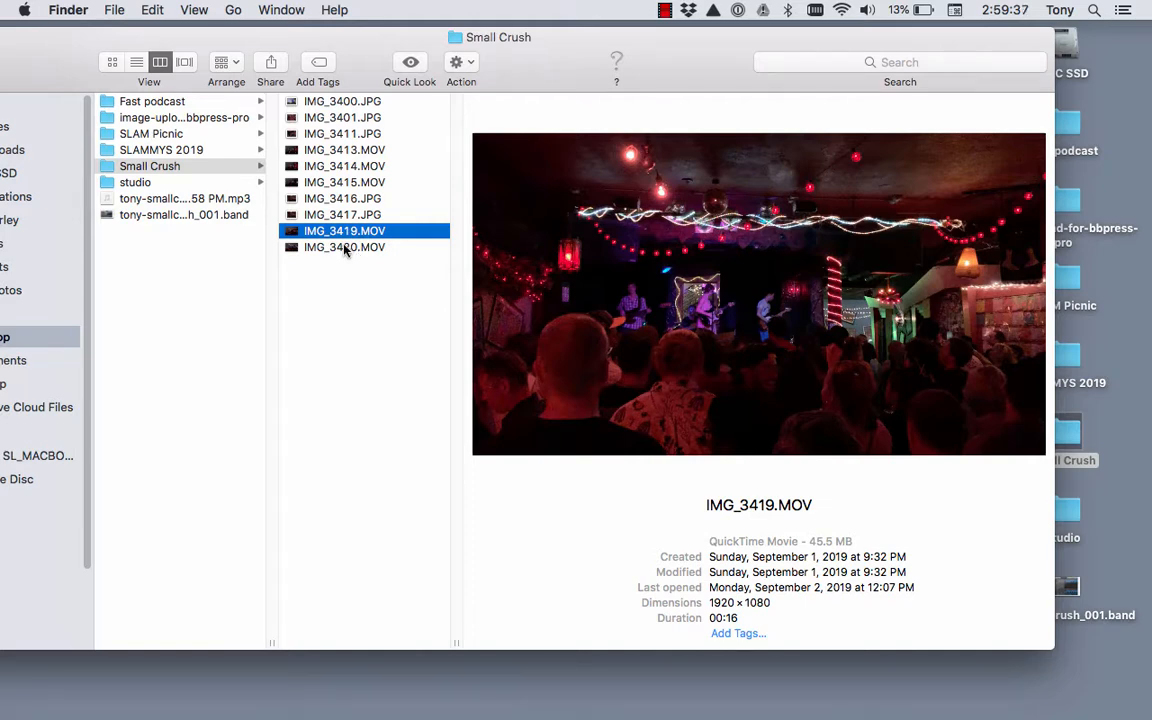
click(345, 248)
Review the Small Crush photos and clips again, from IMG_3400.JPG to IMG_3416.JPG
click(336, 102)
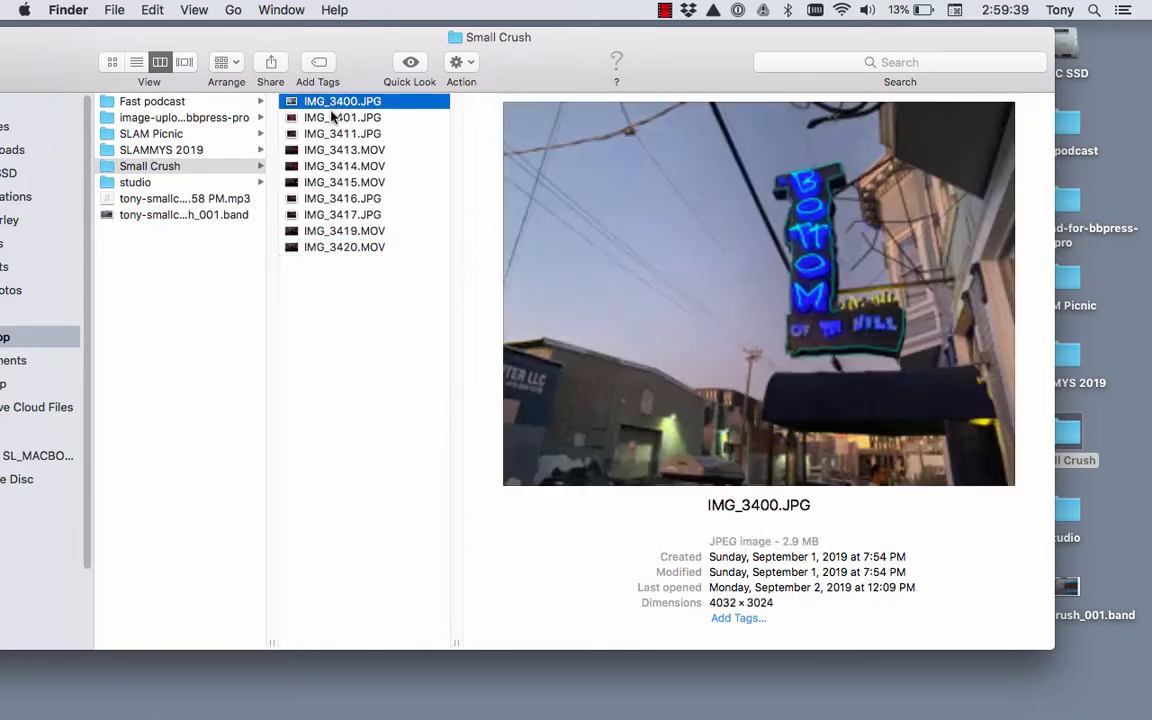
click(329, 117)
click(334, 135)
click(340, 151)
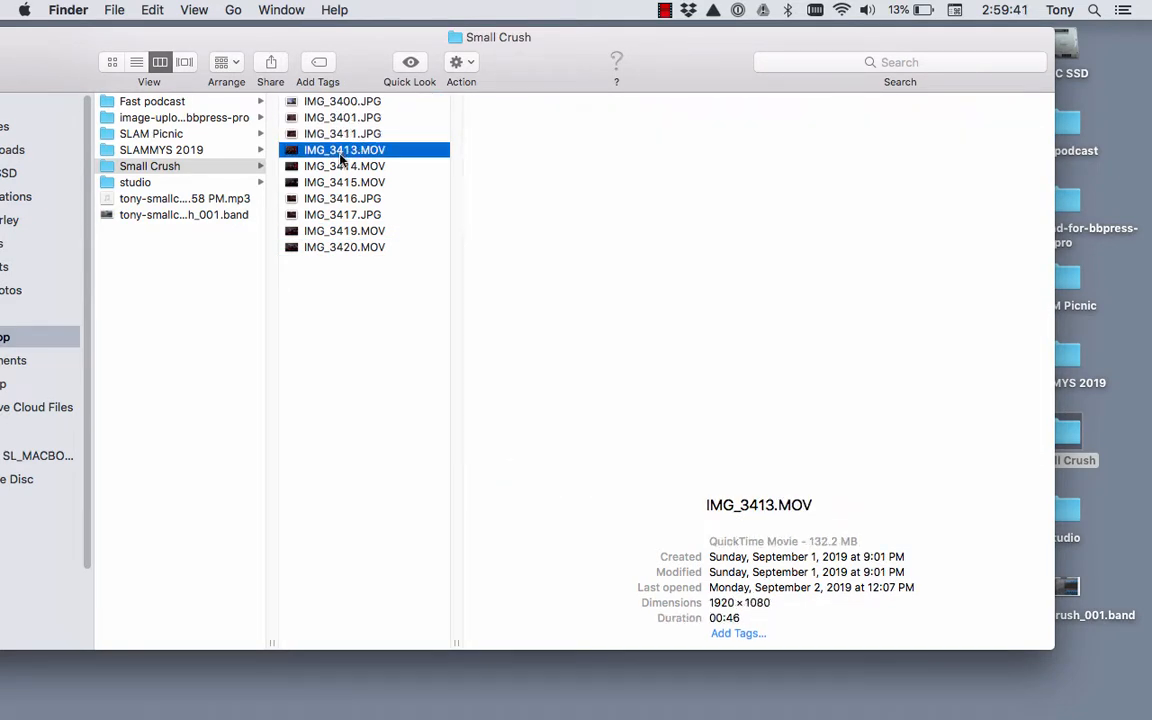
click(341, 166)
click(342, 198)
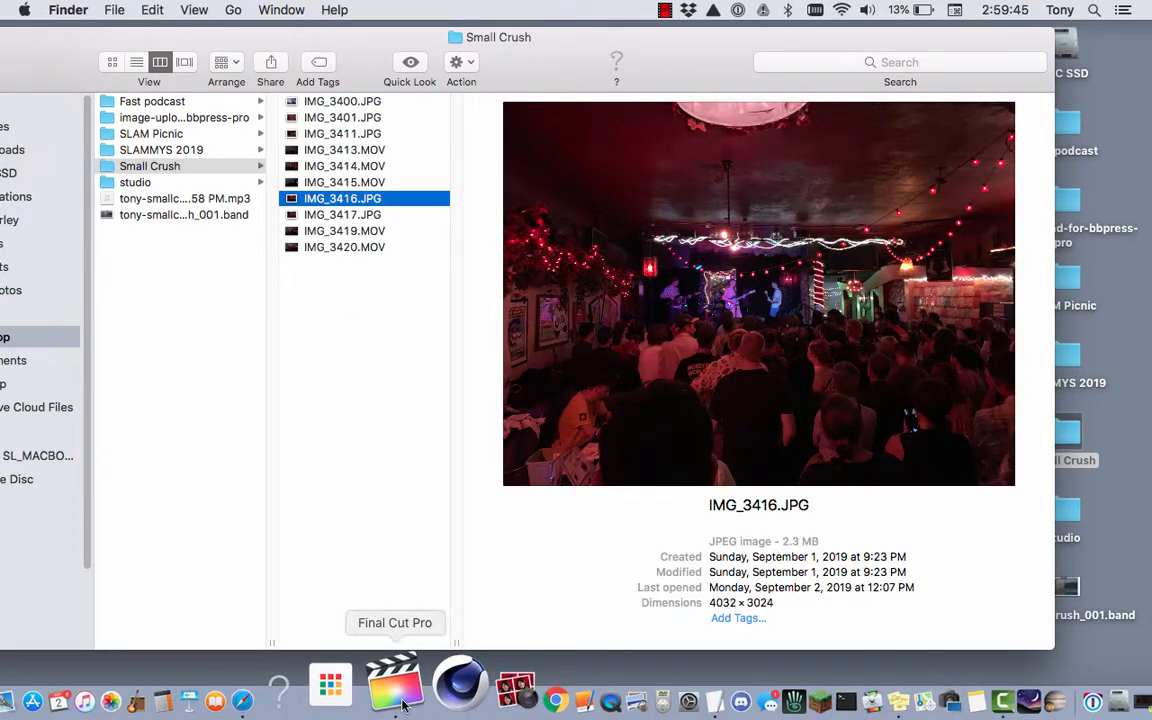
Switch to Final Cut Pro and reposition its window over the desktop
click(403, 705)
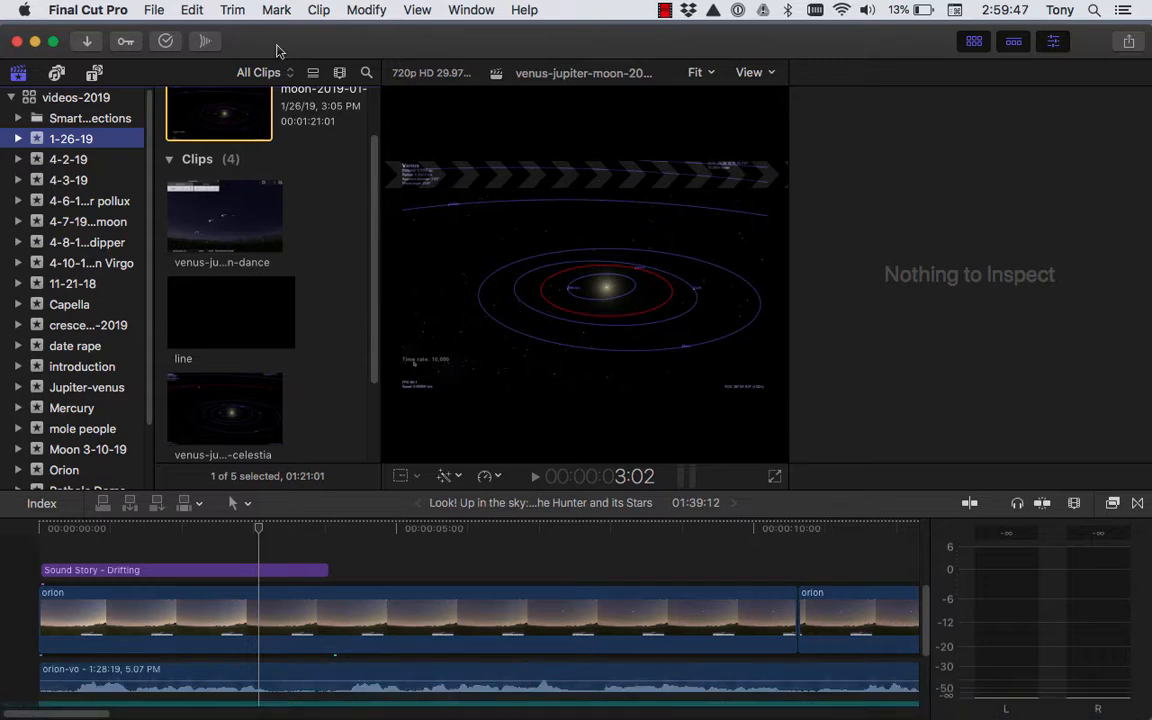
drag(252, 45, 252, 18)
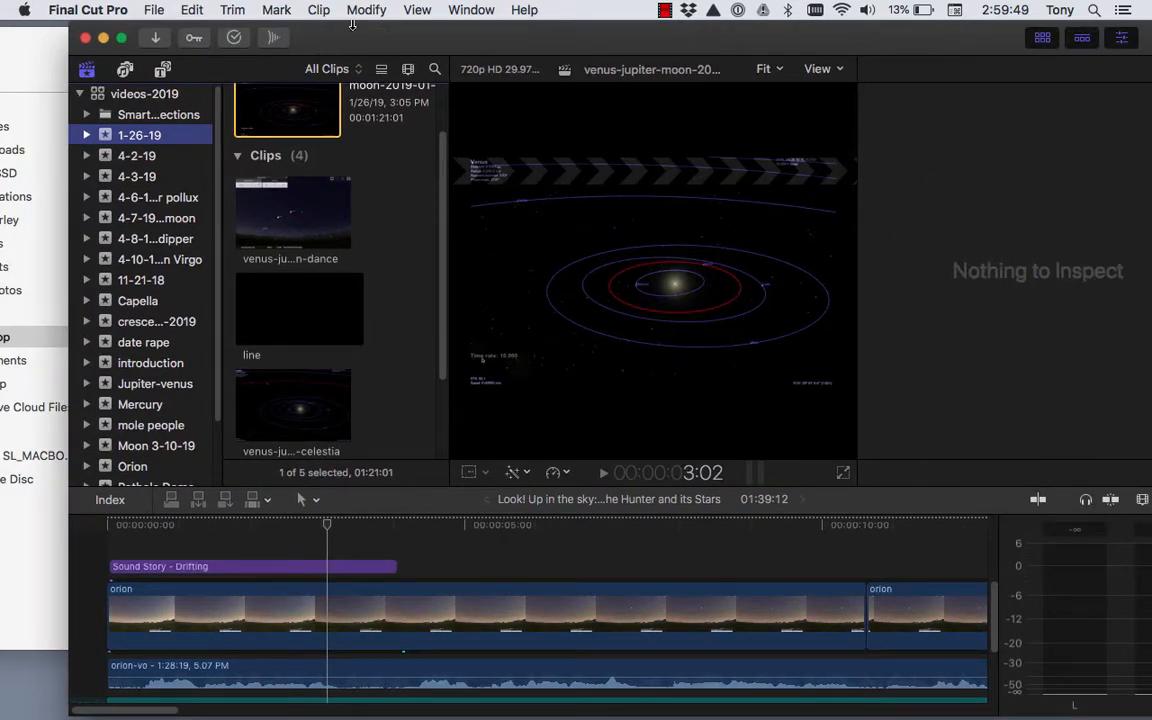
drag(405, 34, 349, 38)
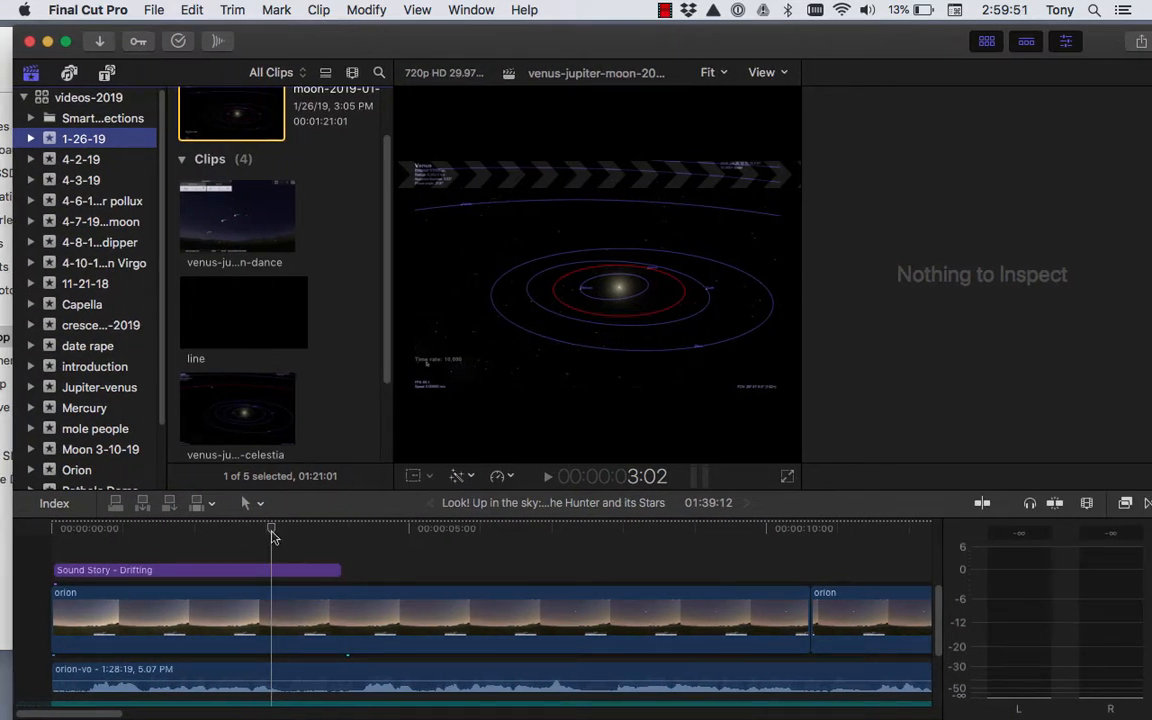
Skim through the opening title and the first orion clip in the open project's timeline
click(344, 528)
drag(370, 532, 178, 530)
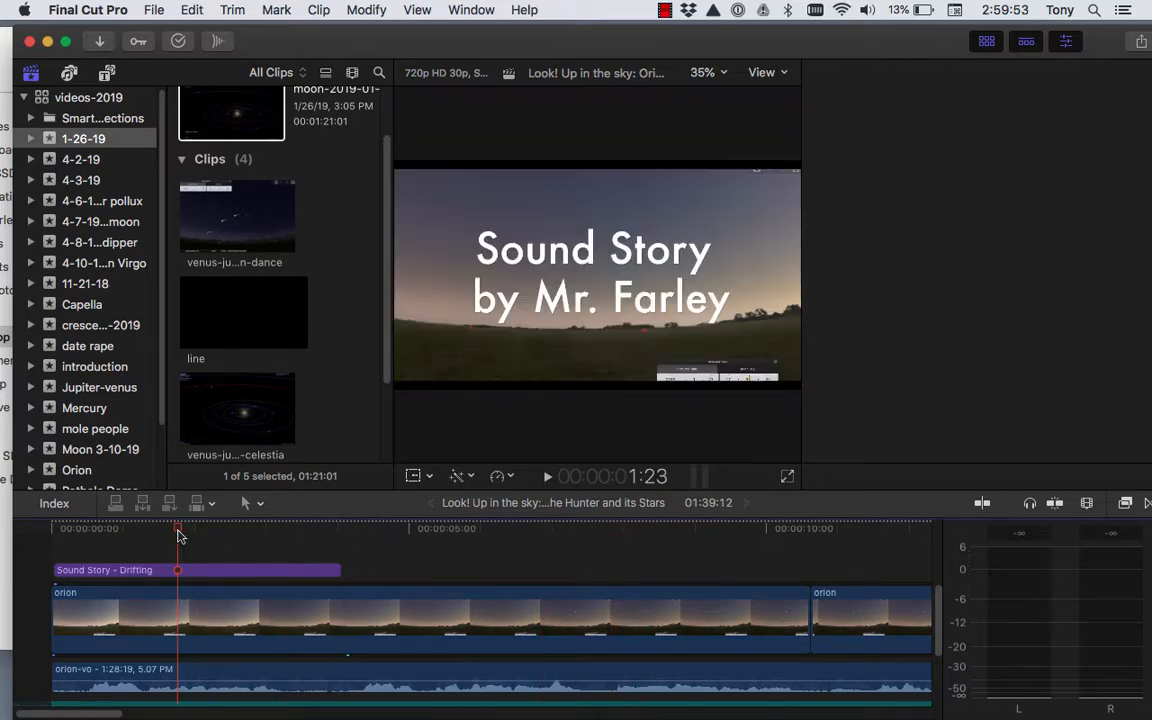
click(155, 530)
click(509, 528)
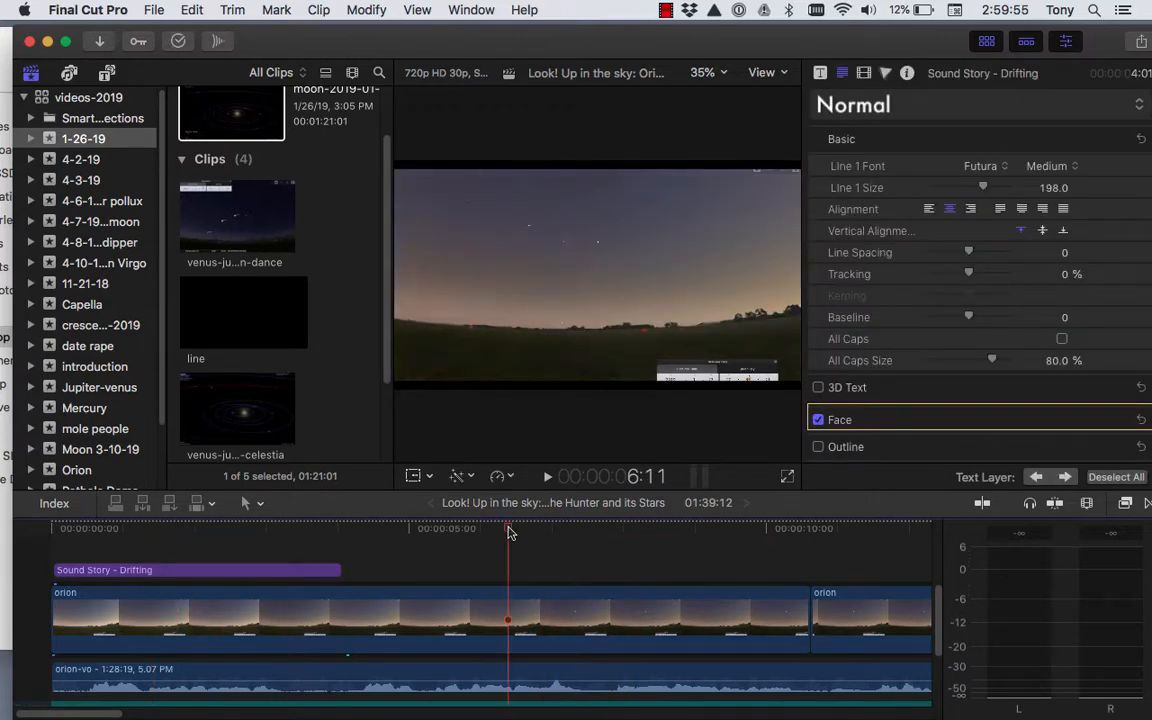
click(641, 545)
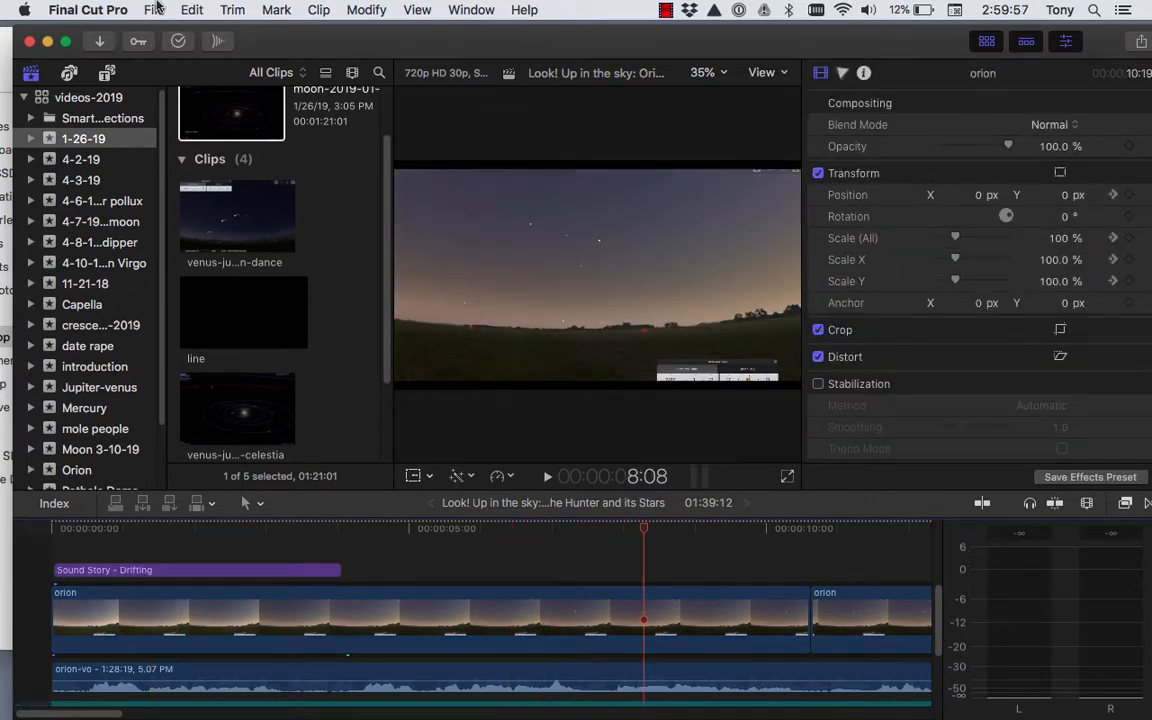
Create a new event named "small crush" in the videos-2019 library, including a new 1080p HD project at 30p
click(156, 9)
mouse_move(300, 33)
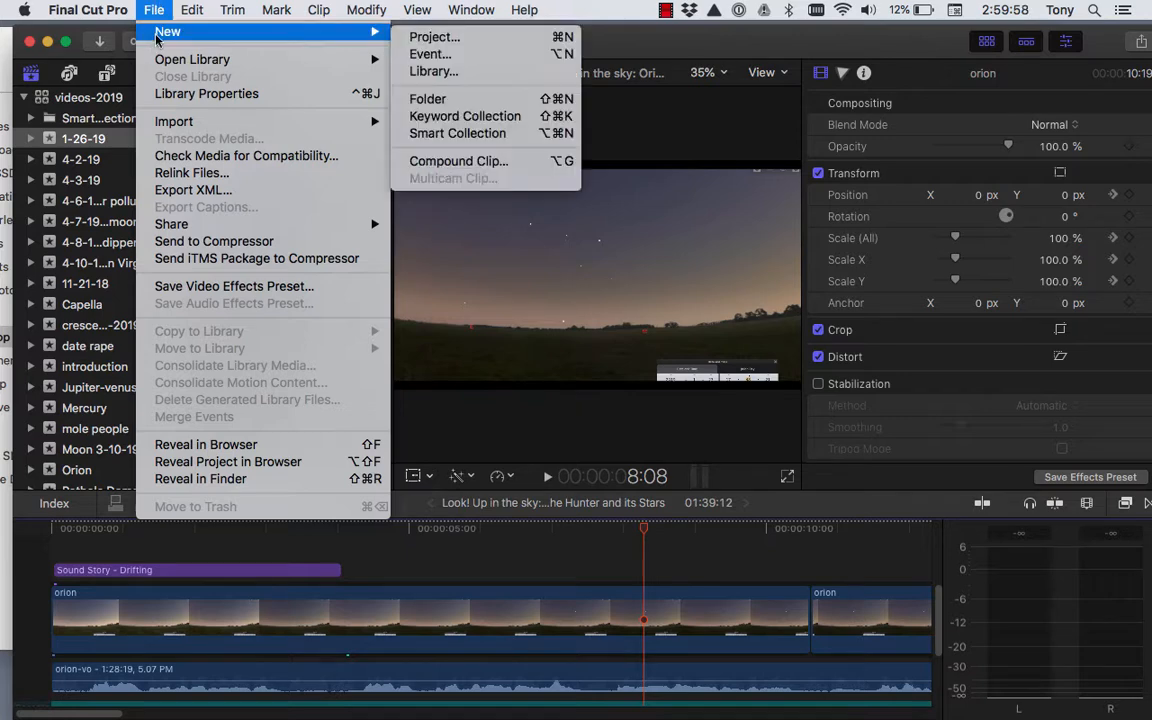
click(420, 55)
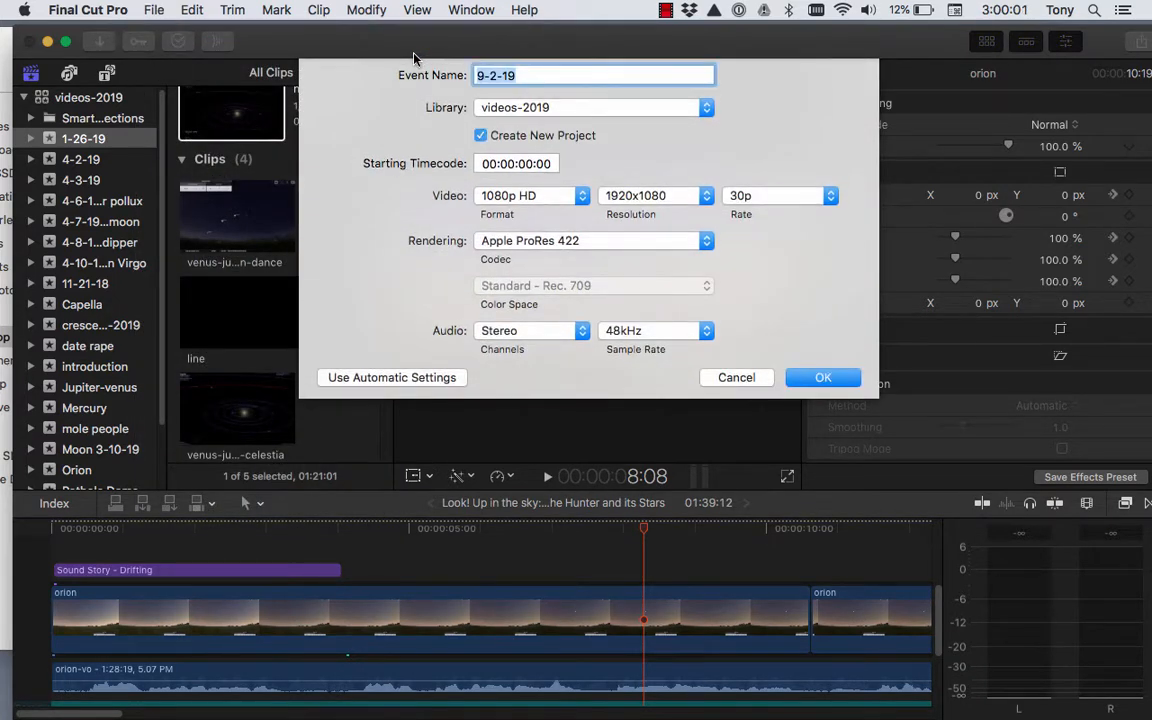
text(small crush)
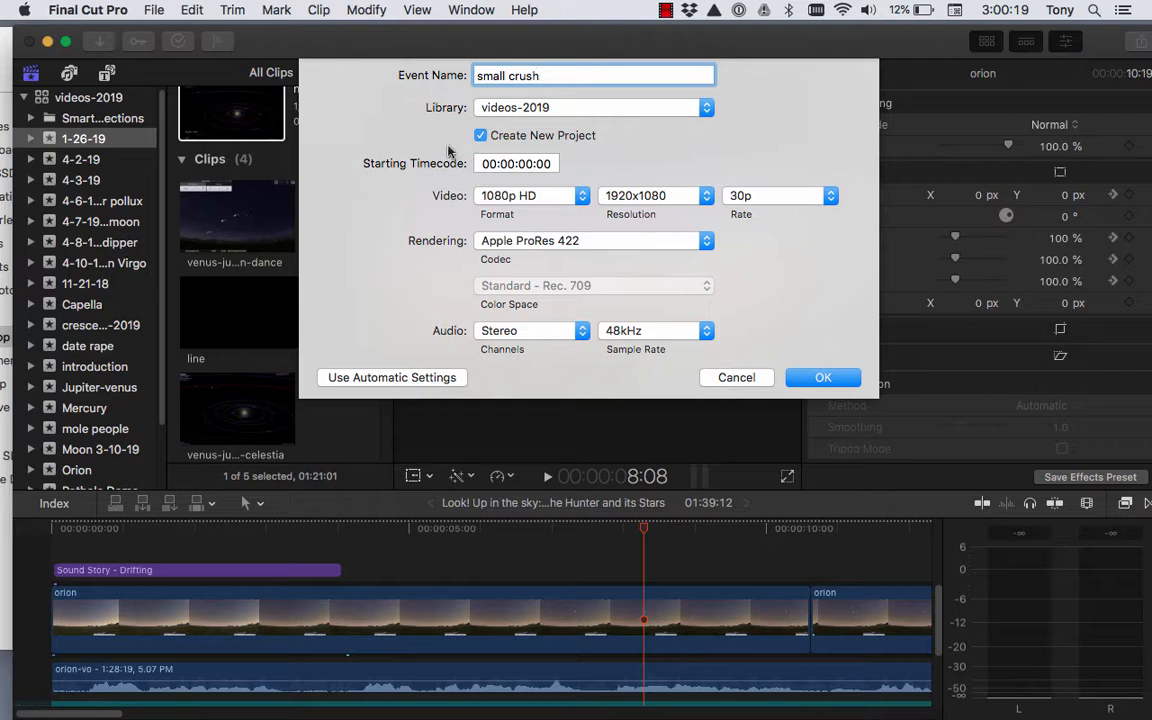
click(842, 378)
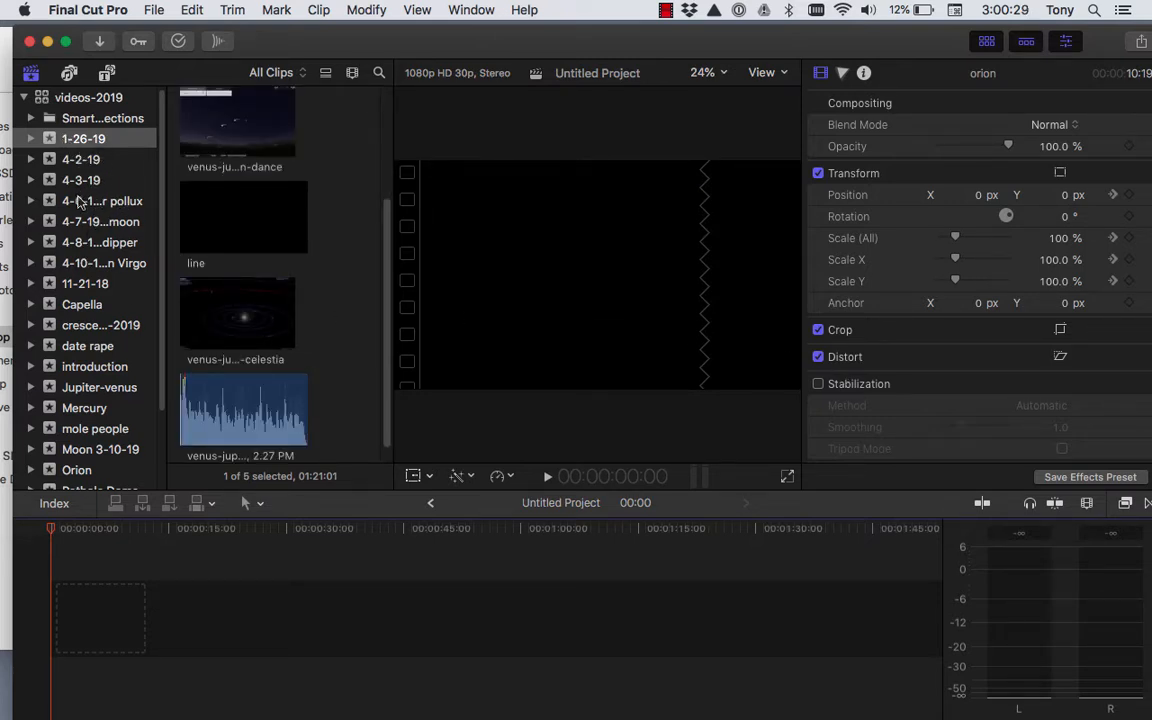
Open the small crush event and rename its untitled project as "Small Crush"
scroll(78, 201, down, 1)
scroll(209, 204, up, 2)
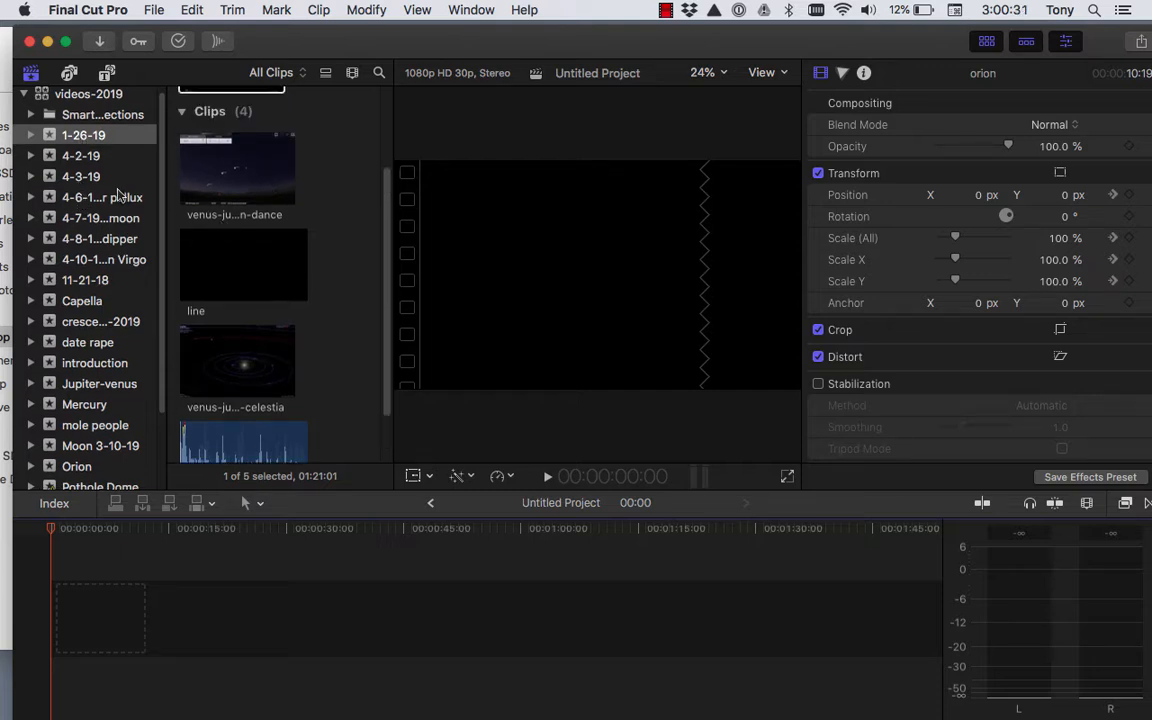
scroll(100, 200, down, 5)
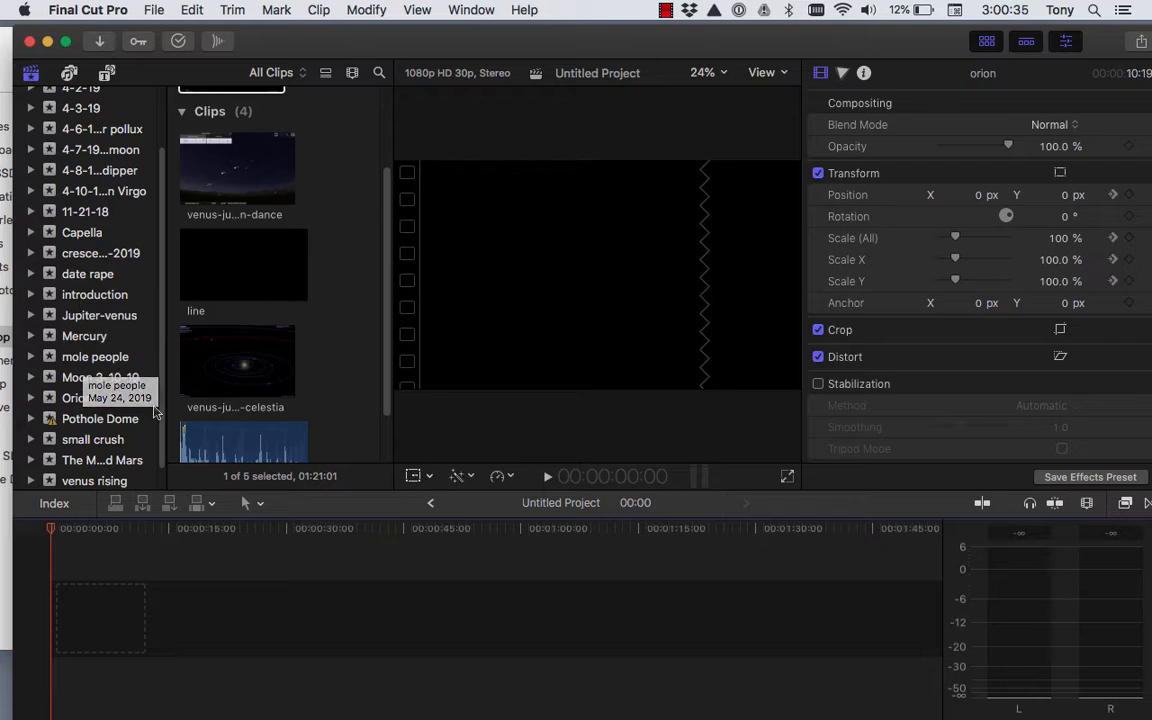
scroll(145, 455, up, 1)
click(80, 440)
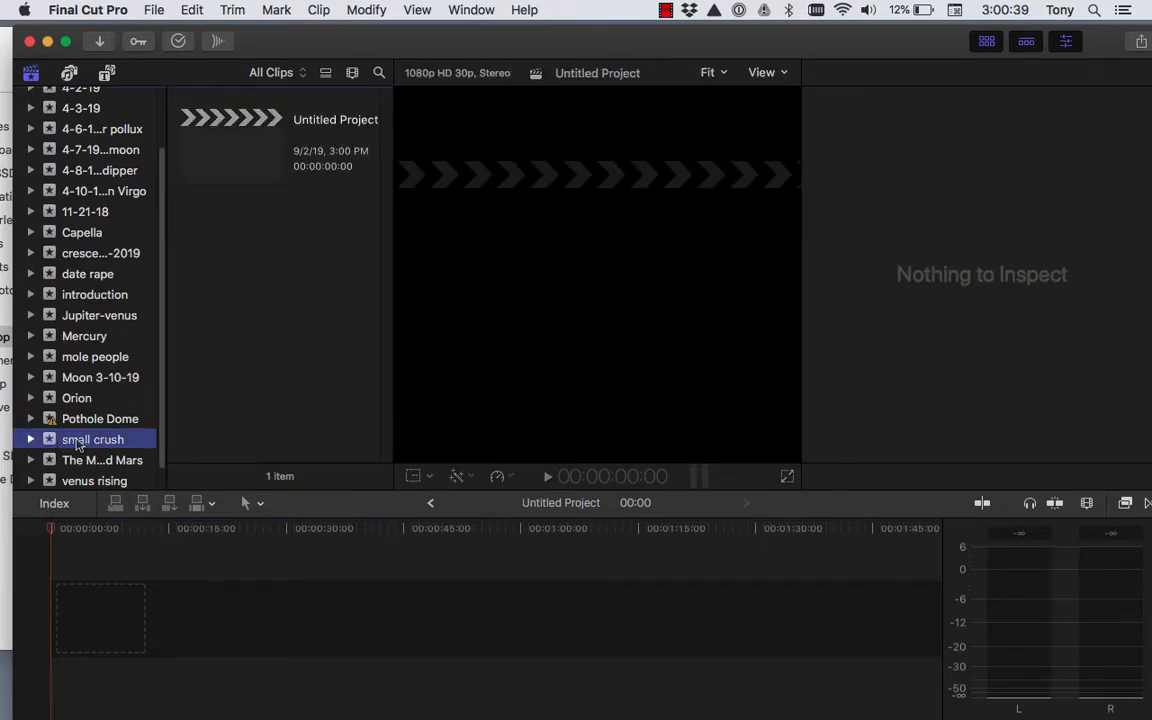
click(227, 155)
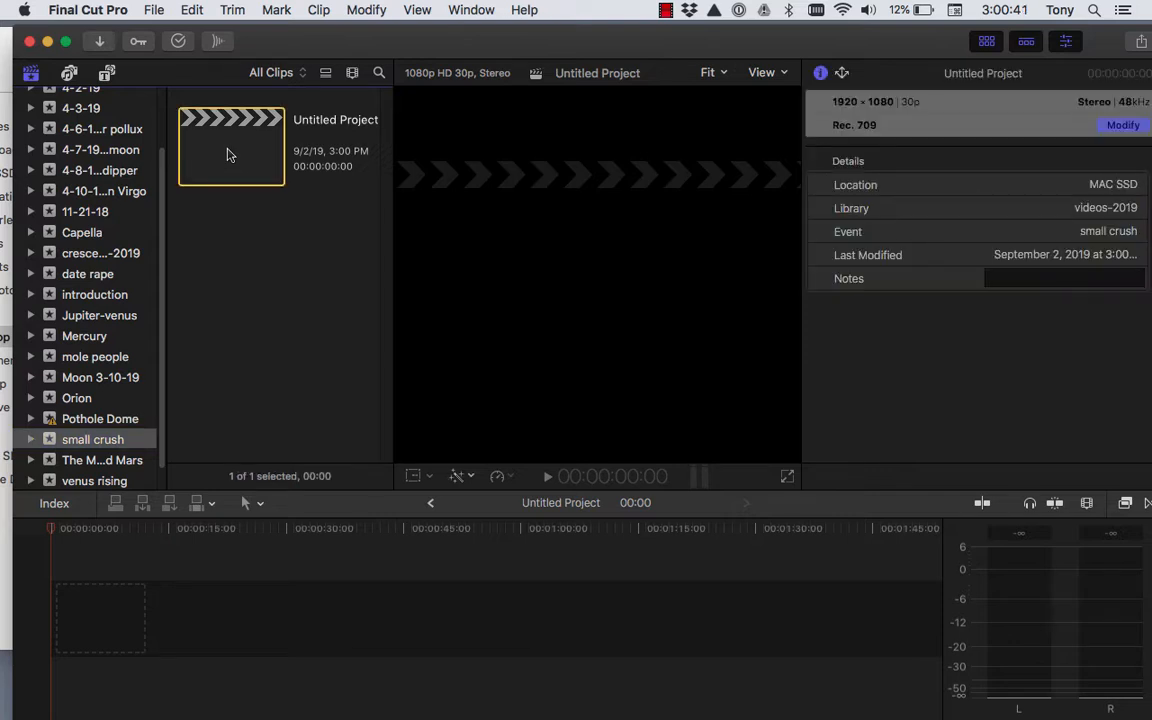
click(318, 125)
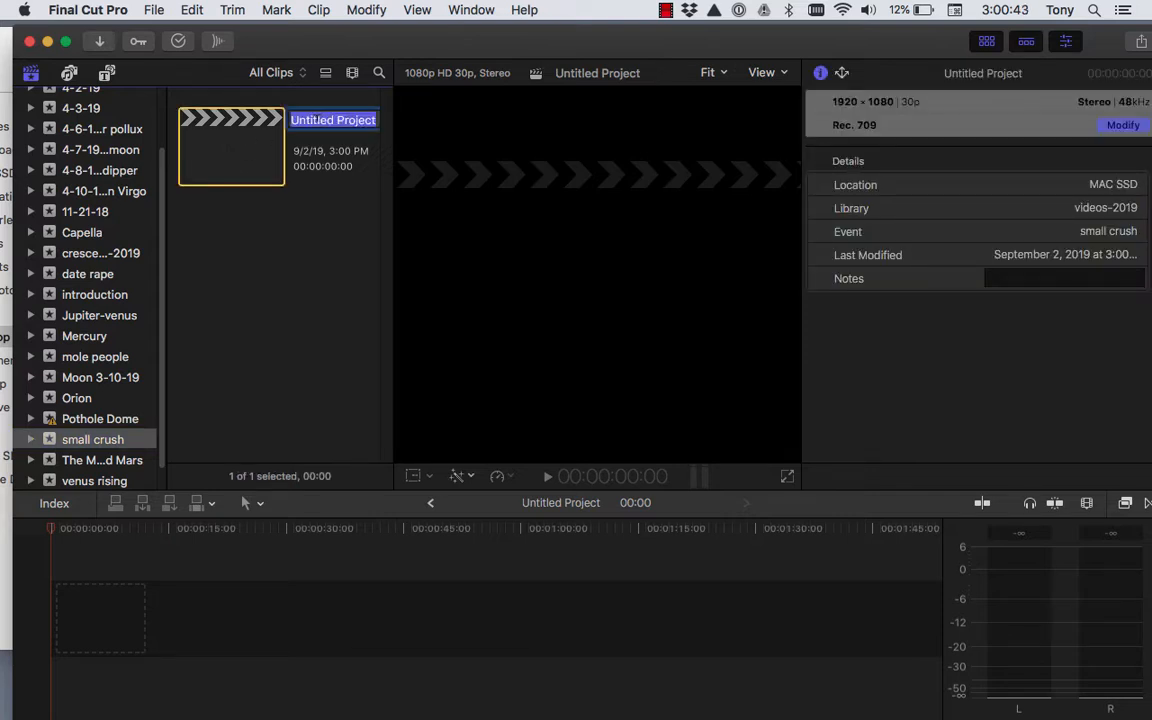
text(Small Crush)
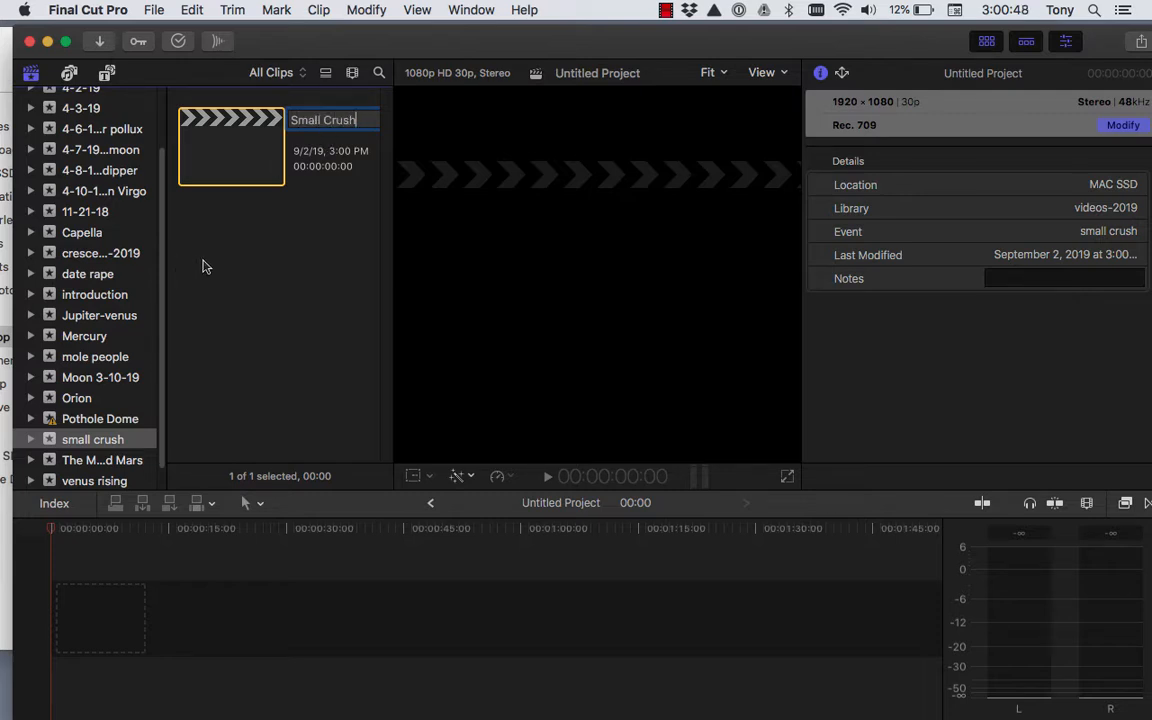
click(320, 233)
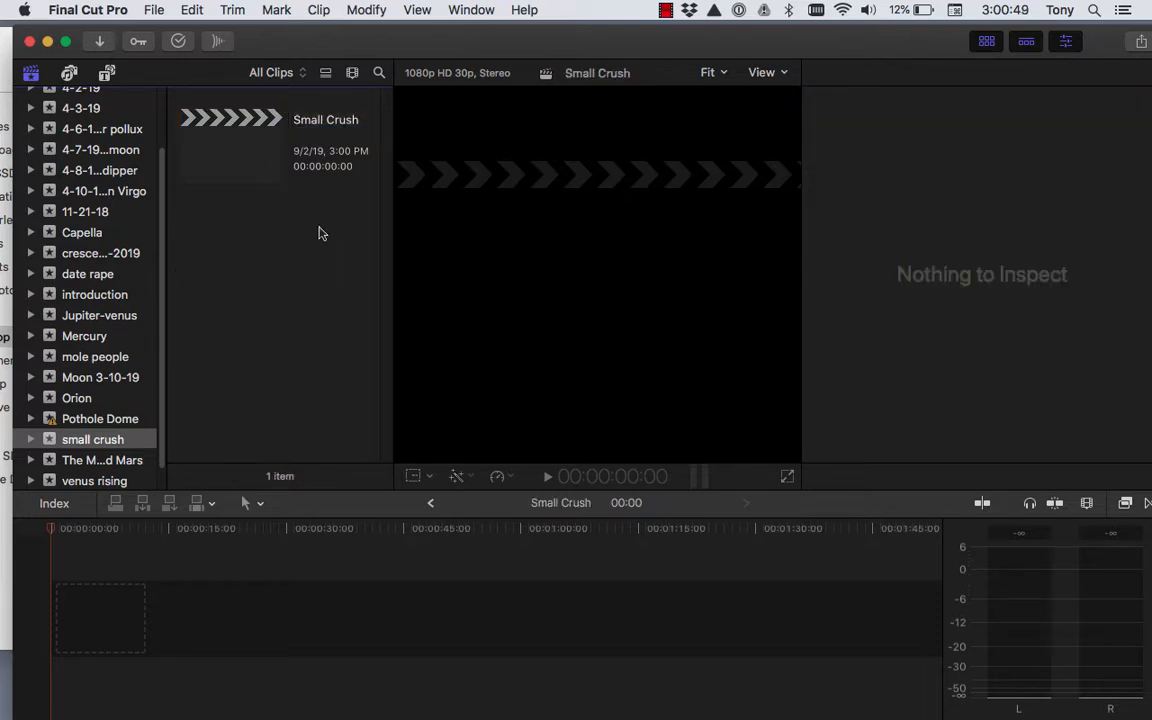
Import all the photos and clips, IMG_3400.JPG to IMG_3420.MOV, from the Small Crush folder into the small crush event
drag(975, 59, 872, 188)
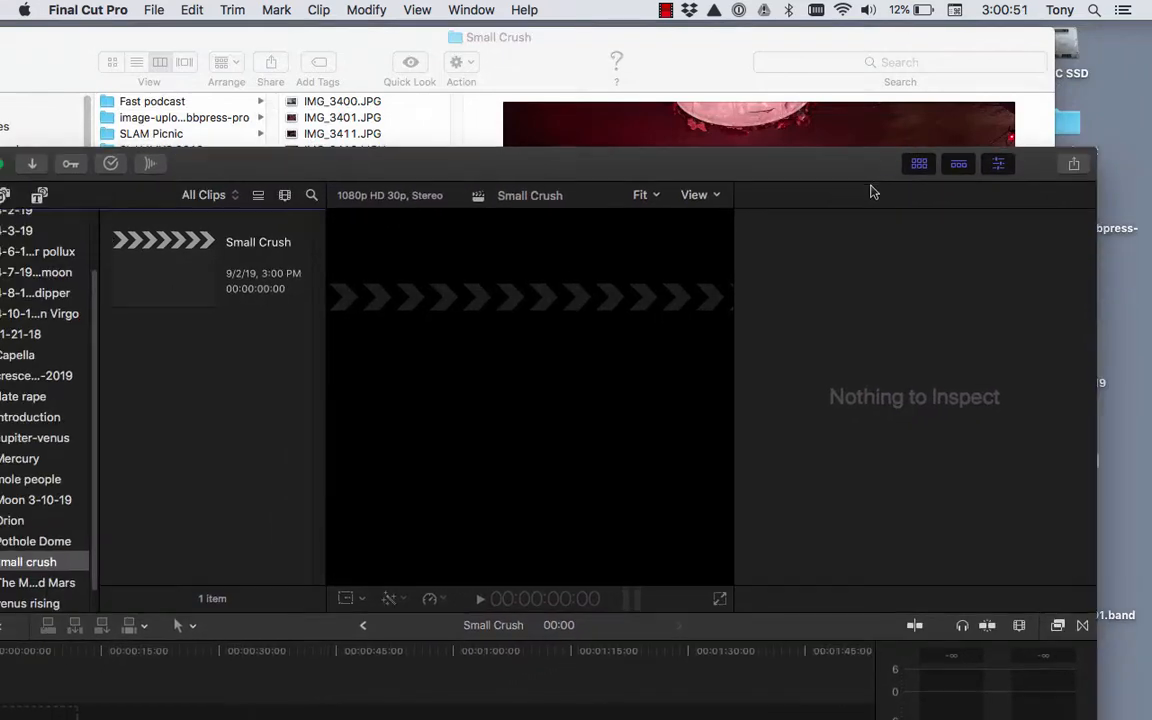
click(701, 62)
drag(358, 42, 783, 47)
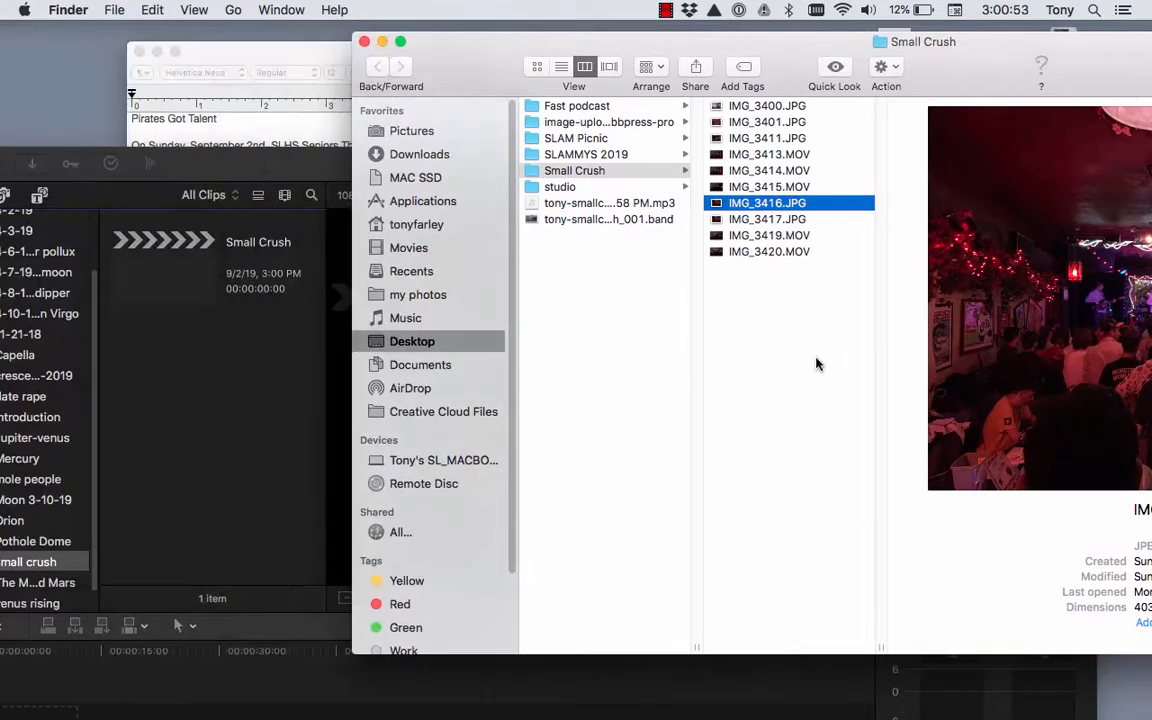
drag(816, 357, 690, 95)
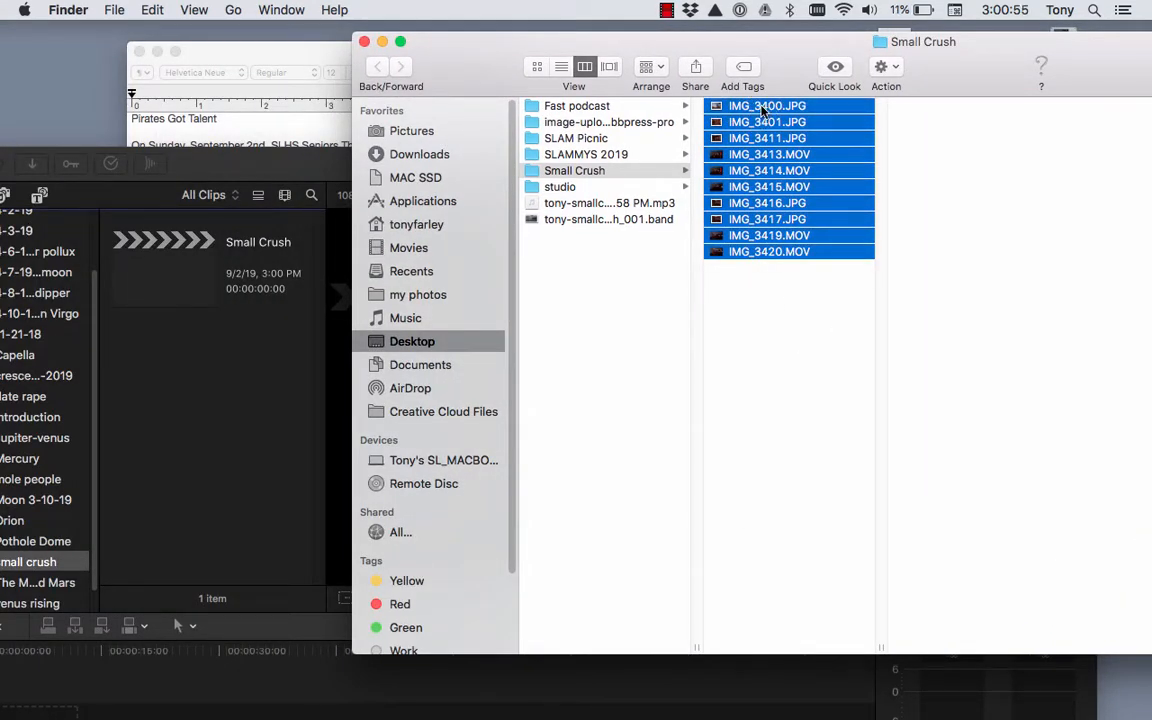
drag(764, 112, 262, 416)
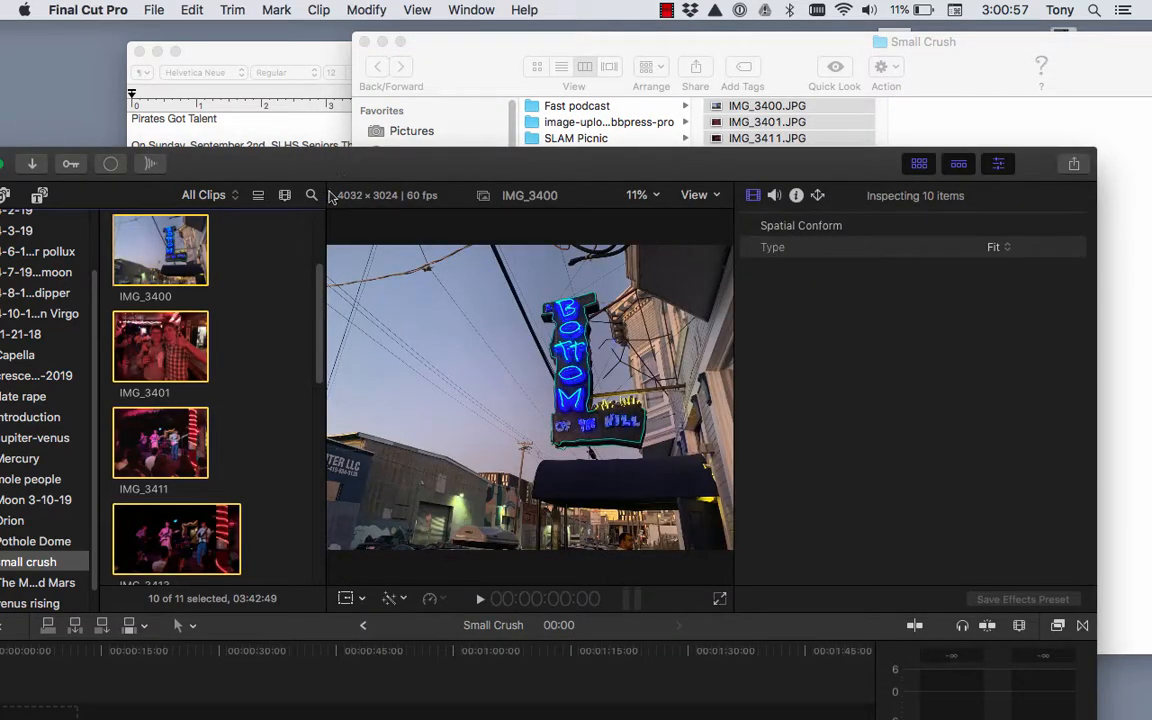
Close the Small Crush folder window and import the voiceover MP3 from the desktop into the small crush event
drag(316, 154, 278, 12)
click(1070, 48)
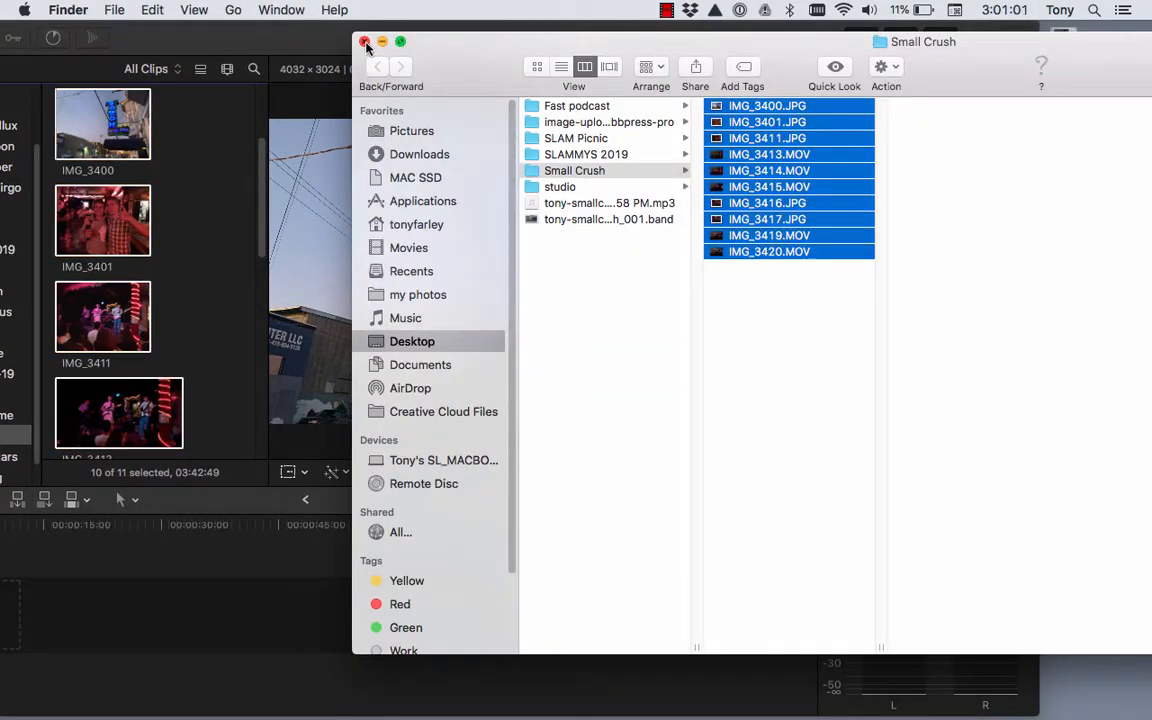
click(365, 42)
drag(777, 39, 978, 134)
click(900, 52)
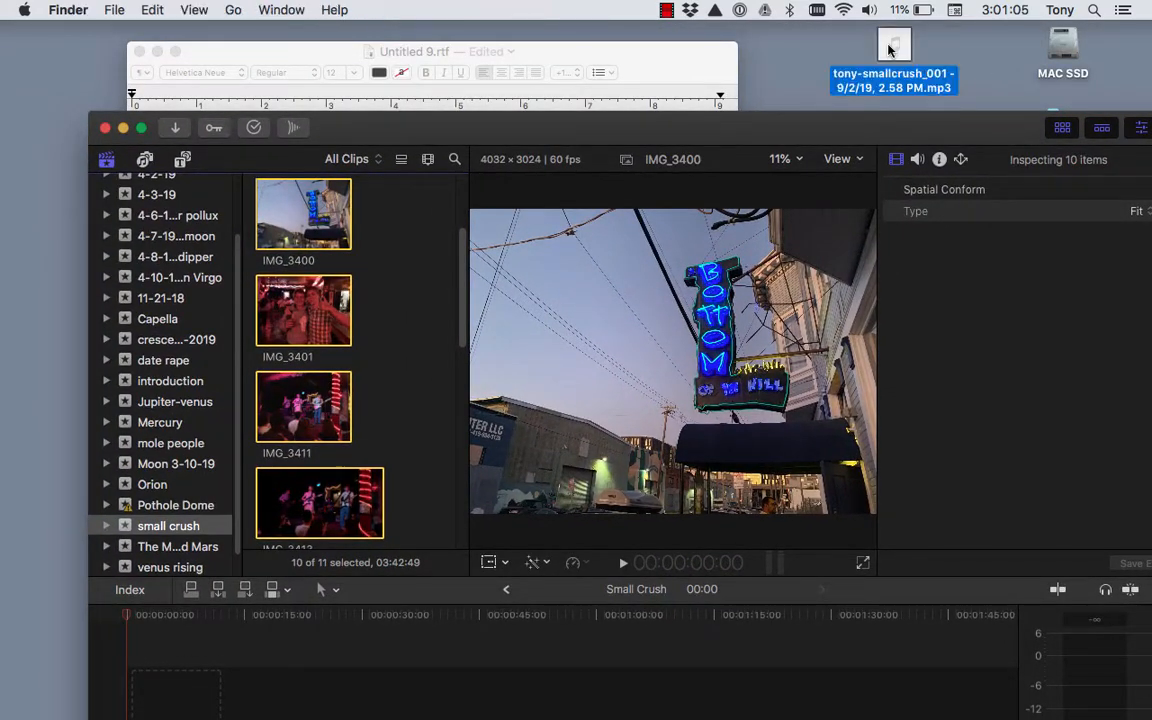
drag(894, 46, 419, 346)
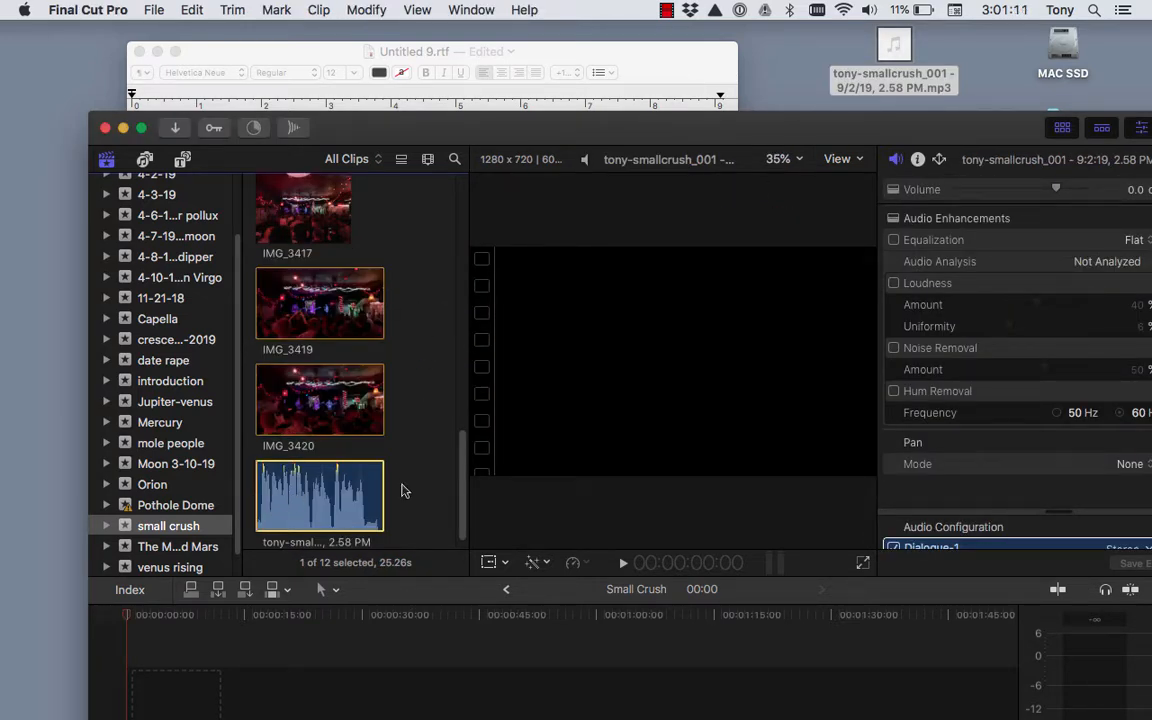
drag(438, 120, 350, 25)
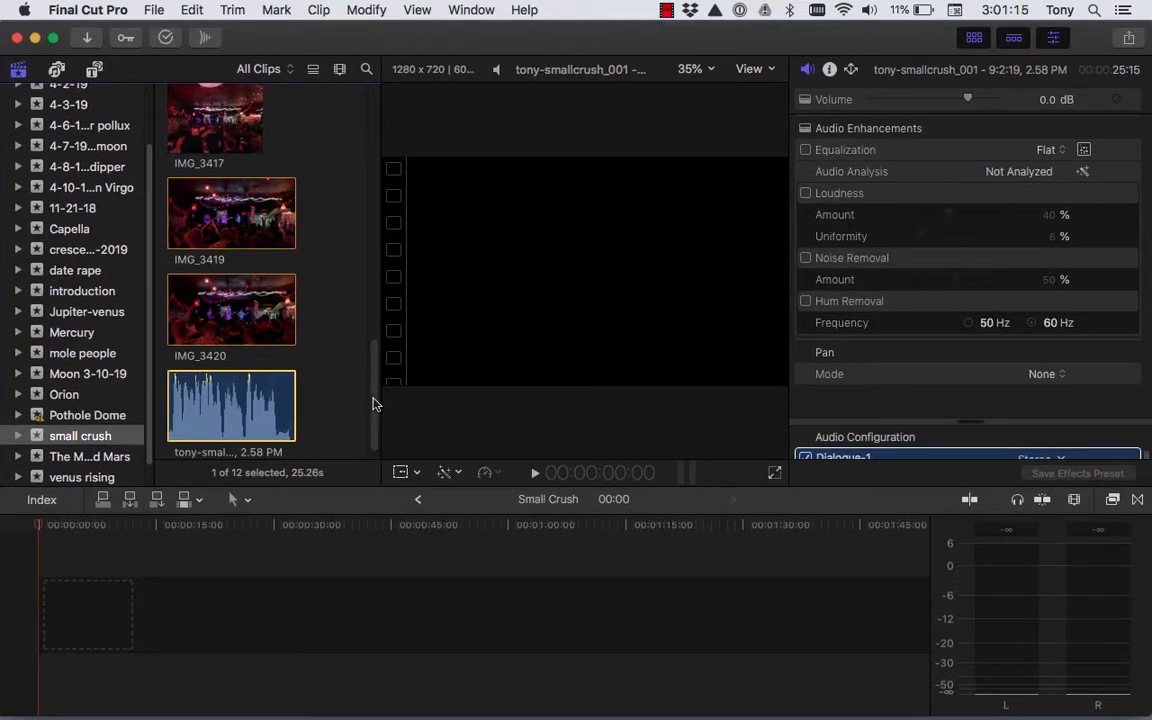
Look through the imported media in the small crush event, skimming IMG_3413, IMG_3415 and IMG_3419
drag(372, 404, 372, 255)
click(225, 214)
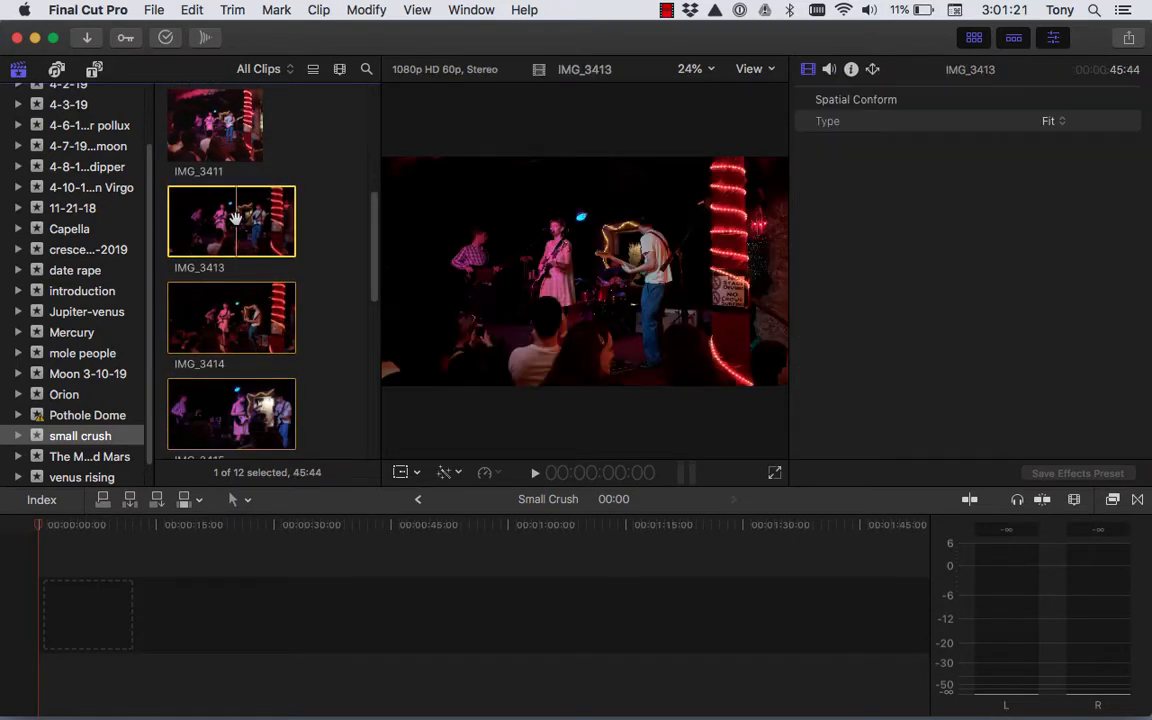
scroll(281, 241, down, 5)
click(210, 200)
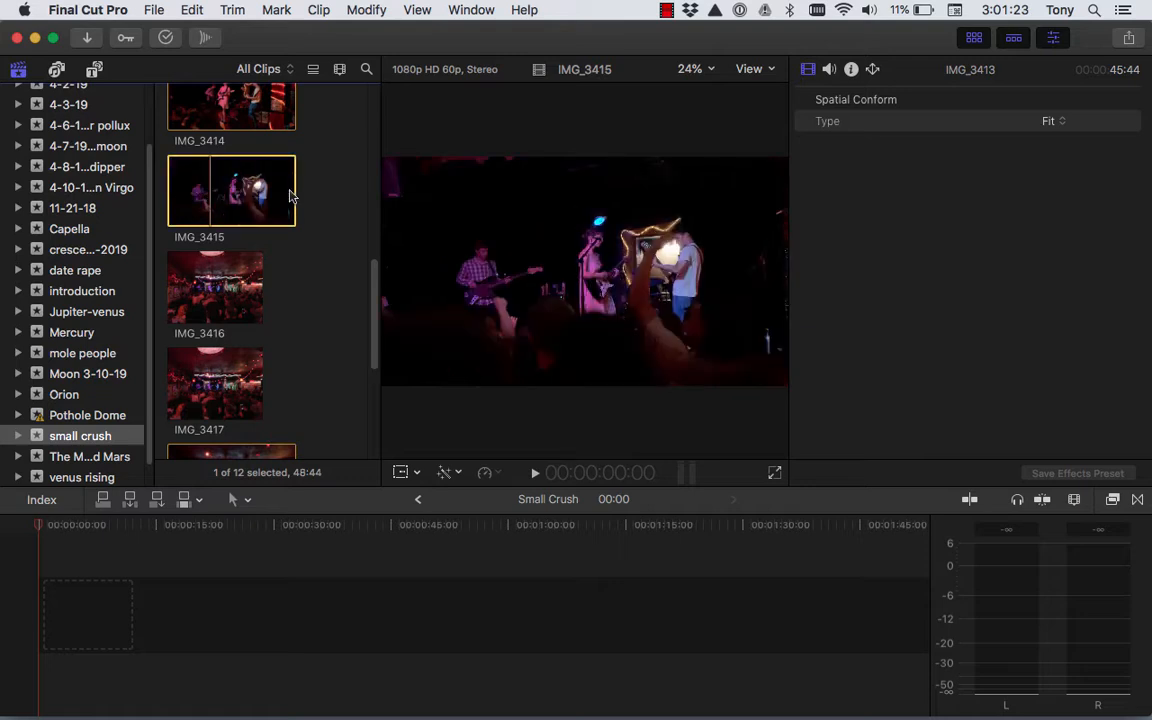
click(578, 272)
scroll(250, 270, down, 4)
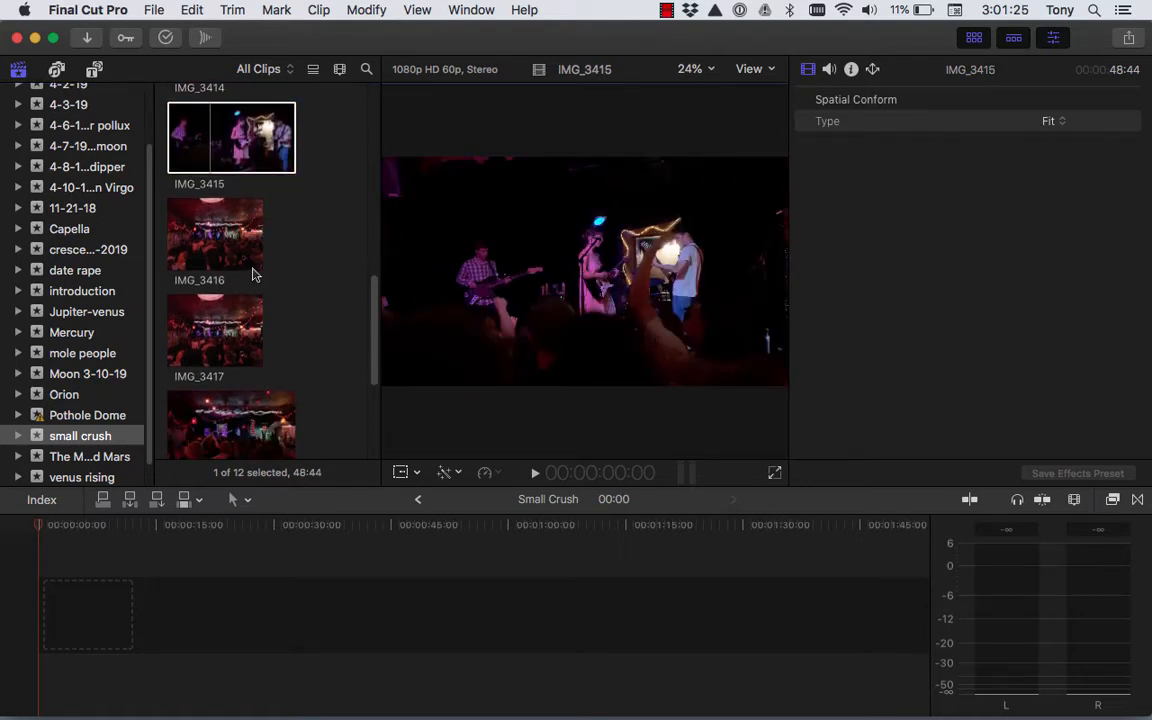
click(243, 292)
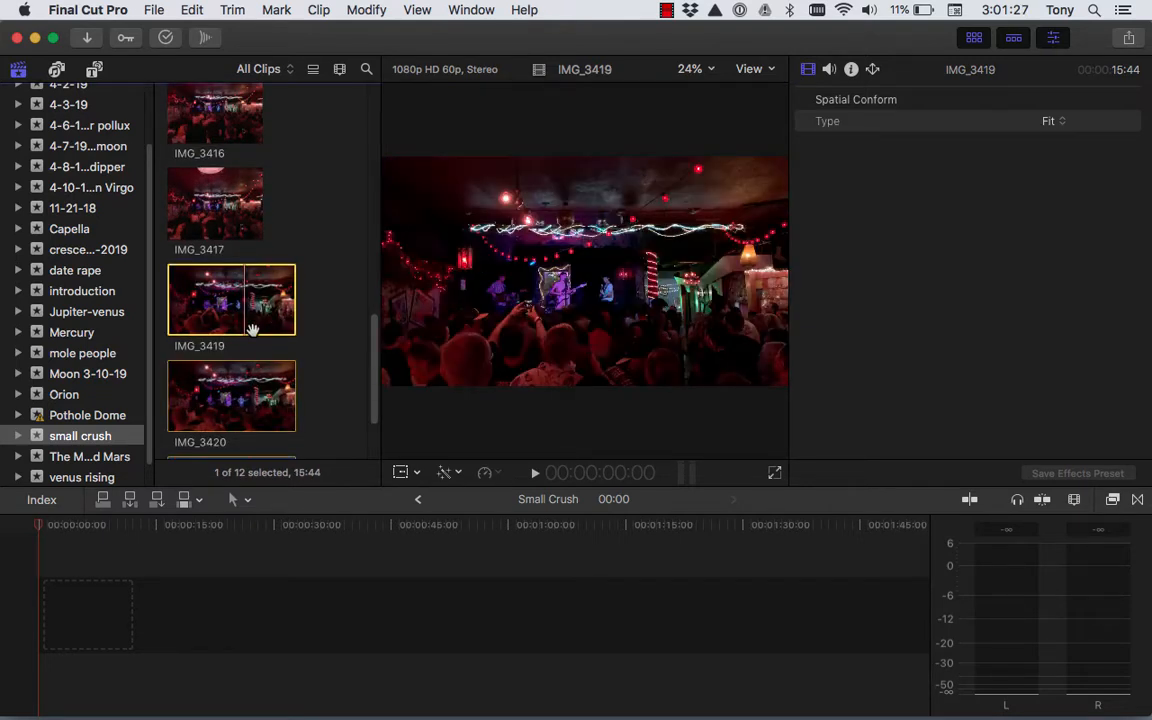
scroll(239, 358, down, 2)
scroll(238, 358, up, 5)
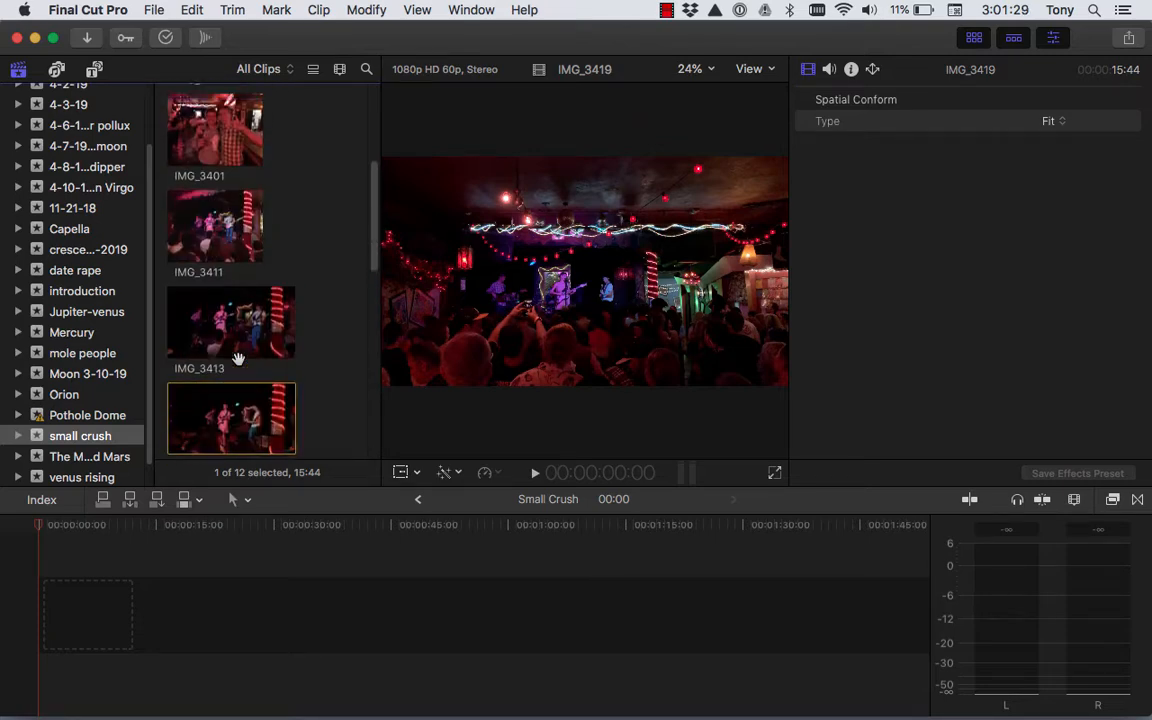
scroll(238, 358, up, 4)
scroll(245, 390, down, 3)
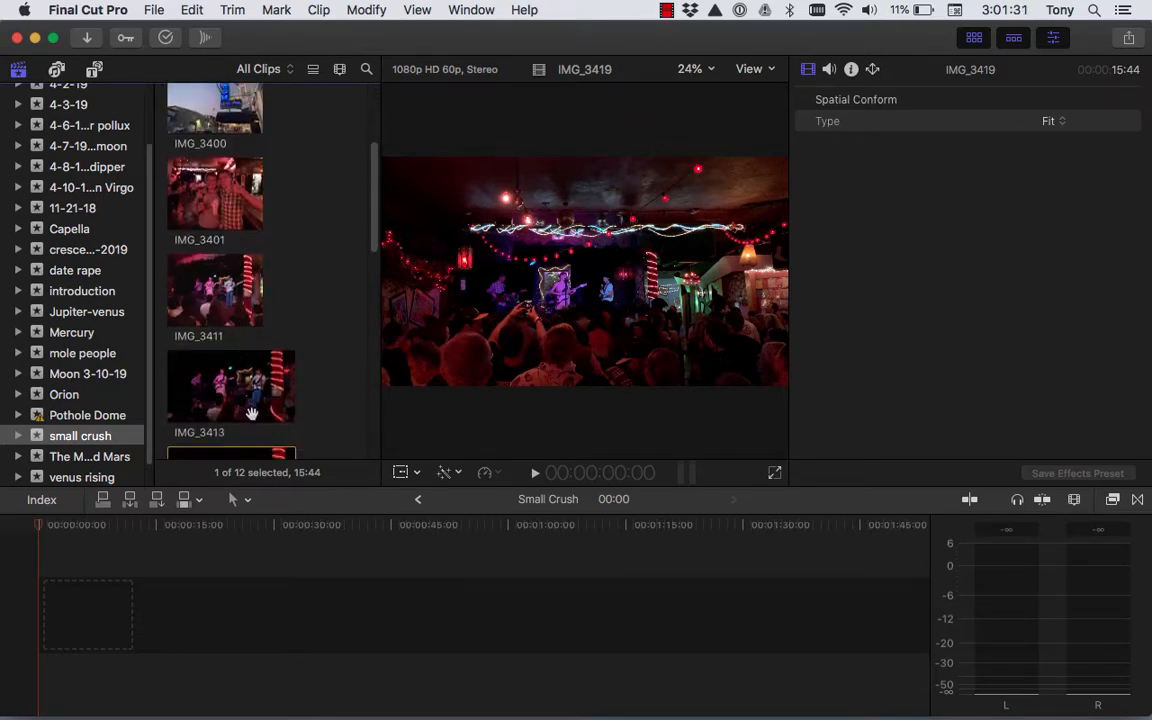
scroll(223, 381, down, 1)
Play part of clip IMG_3413 and select its range from about 8:22 to the end
click(216, 321)
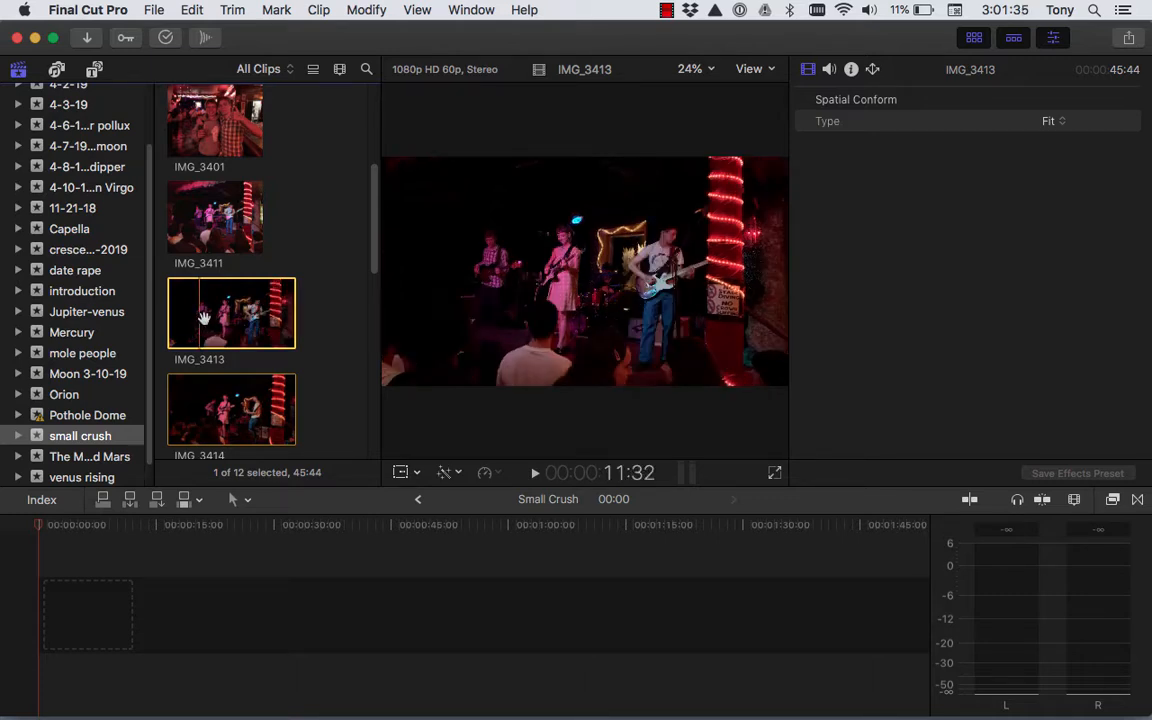
key(space)
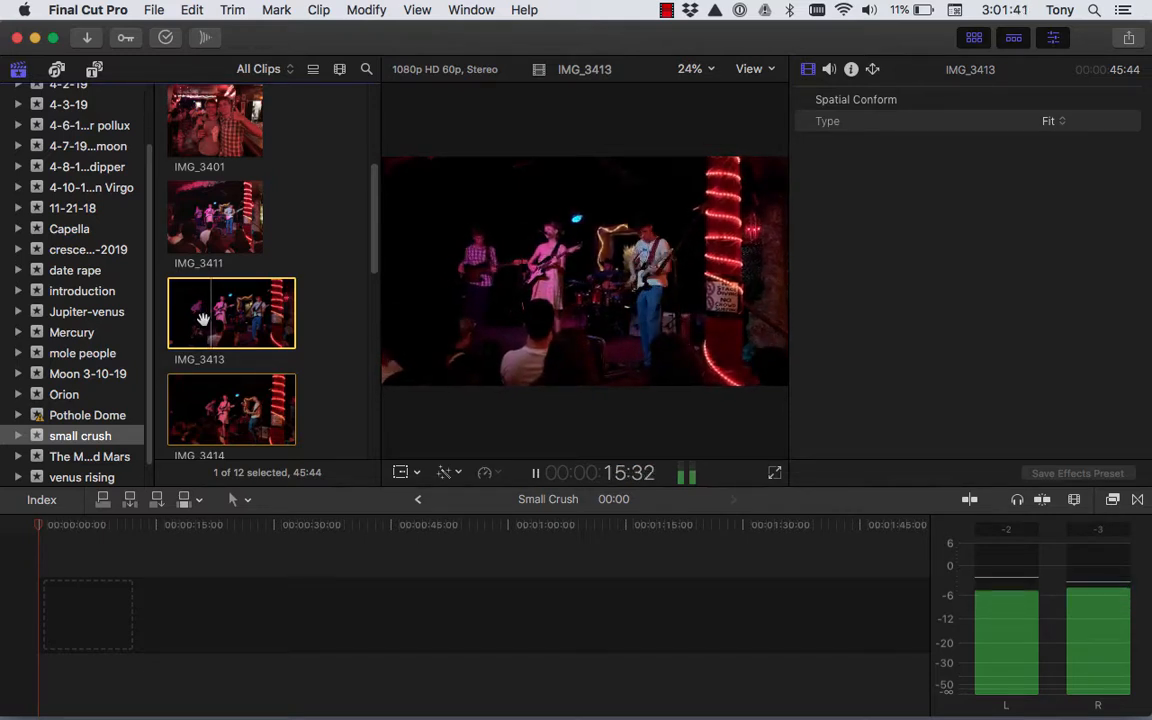
key(space)
drag(165, 313, 190, 313)
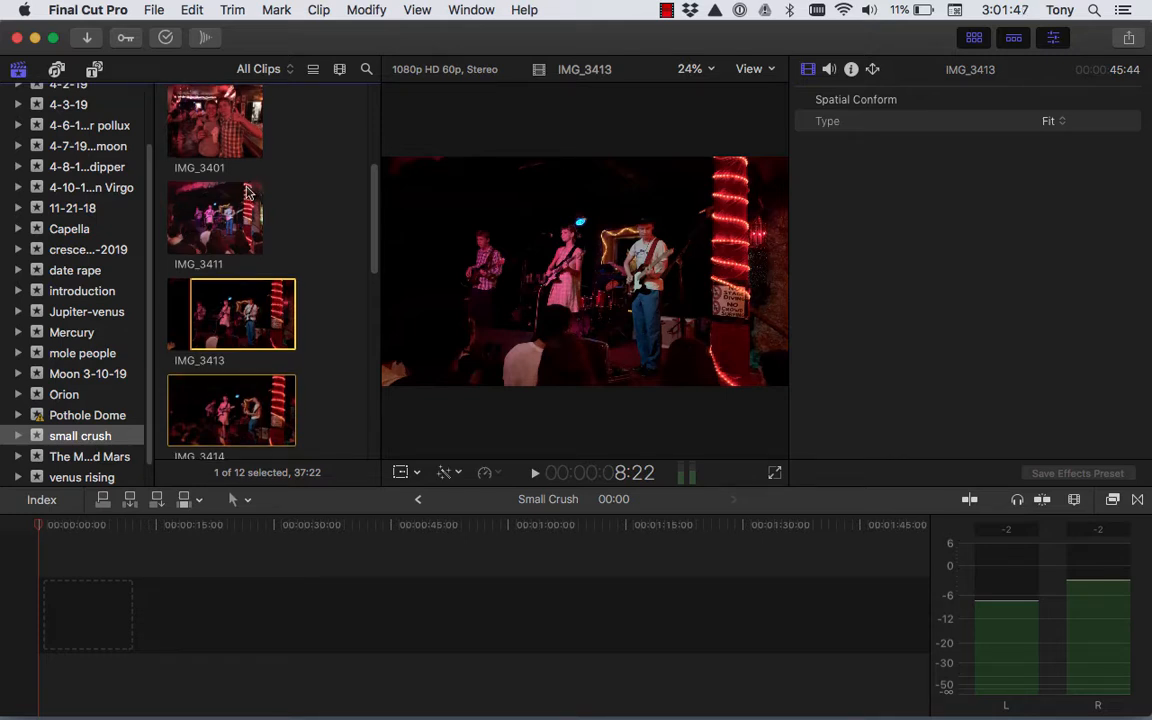
Place a roughly 3-second range of the IMG_3400 photo at the start of the timeline and extend it to 8:21
scroll(242, 200, up, 5)
click(205, 285)
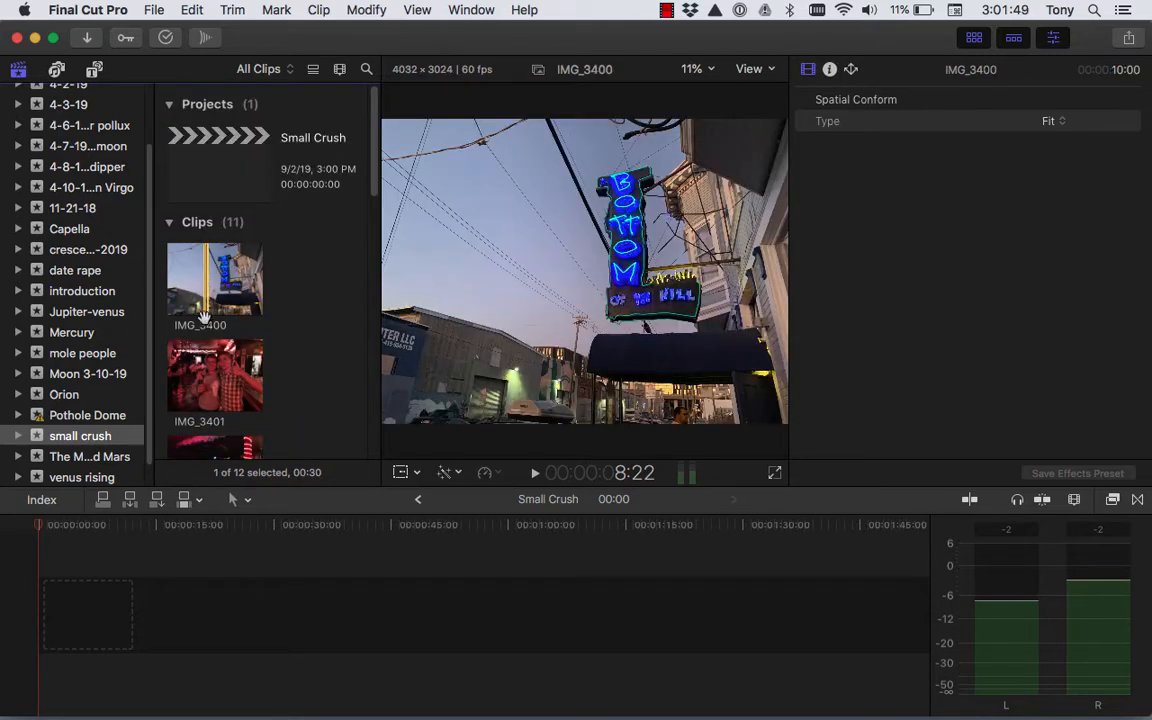
click(233, 265)
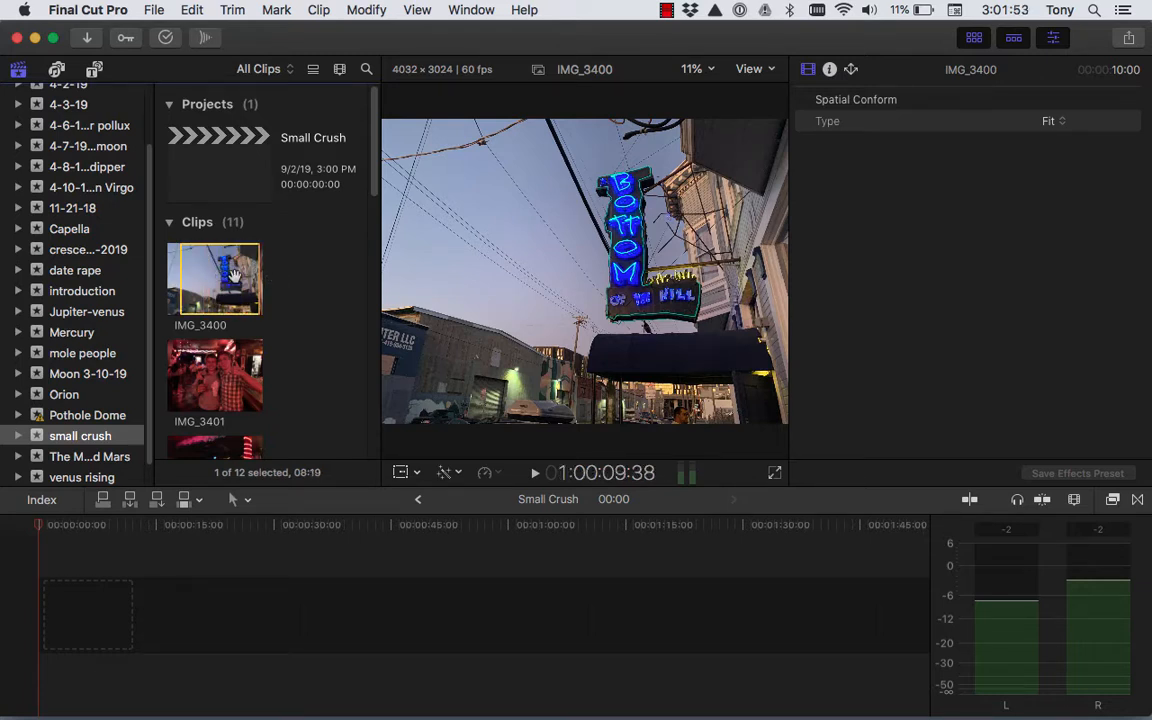
drag(257, 279, 208, 281)
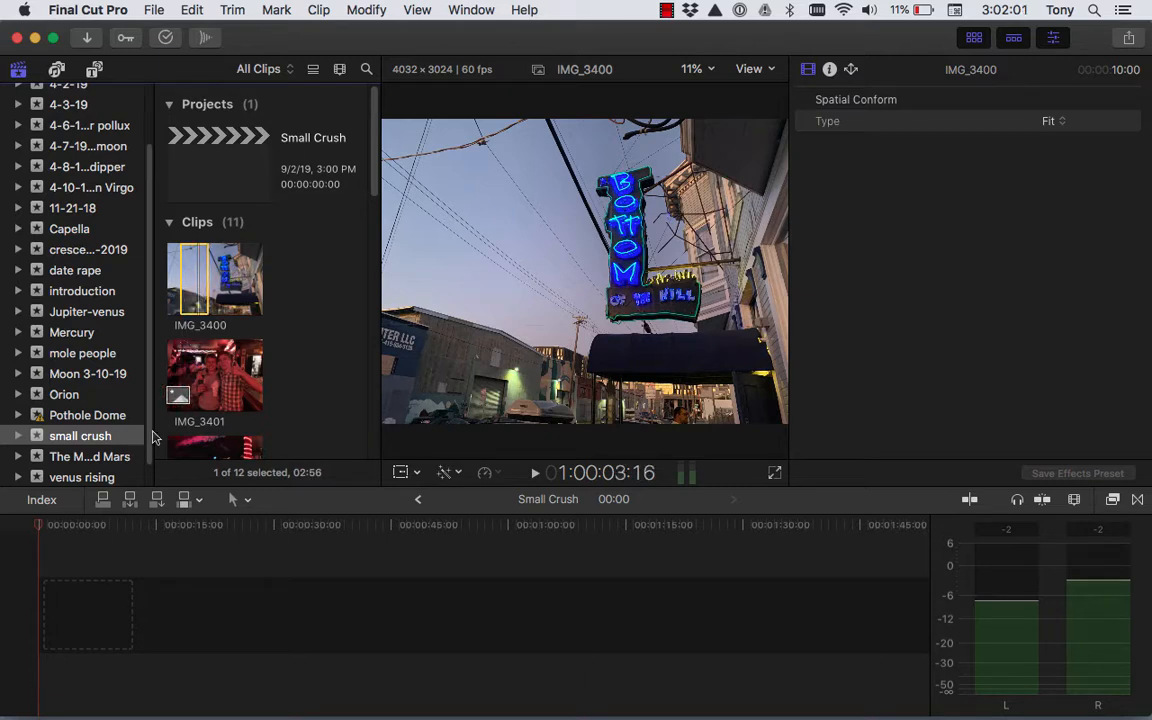
drag(153, 437, 96, 601)
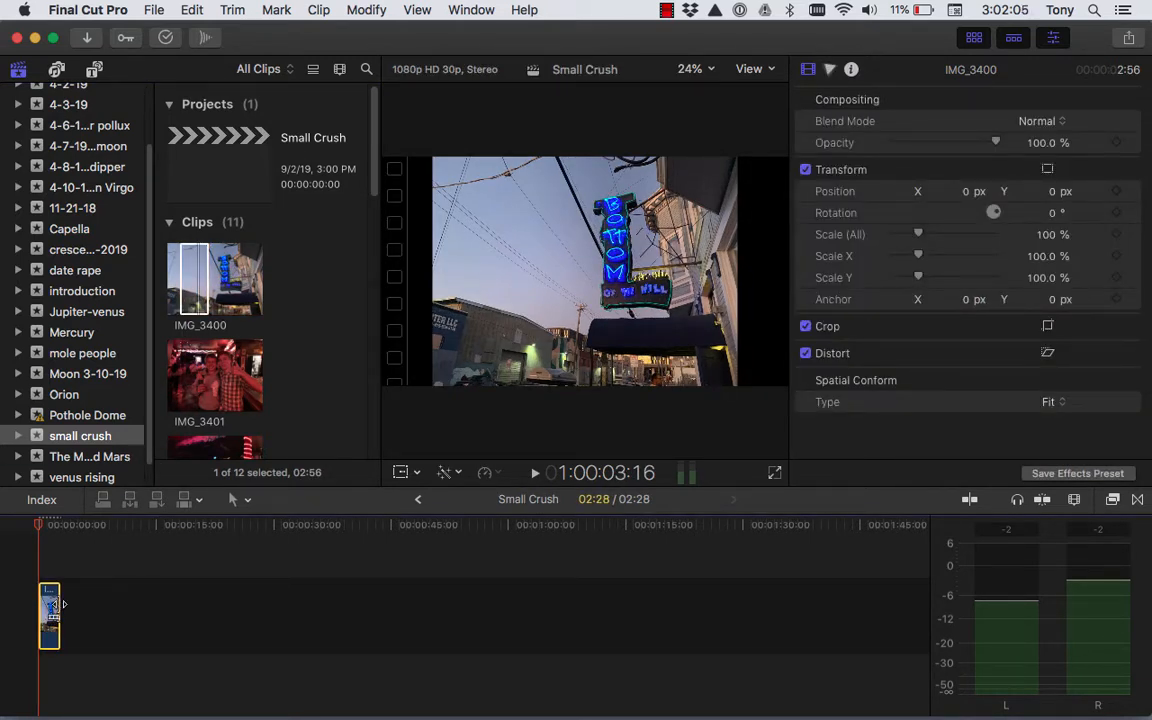
drag(60, 604, 72, 532)
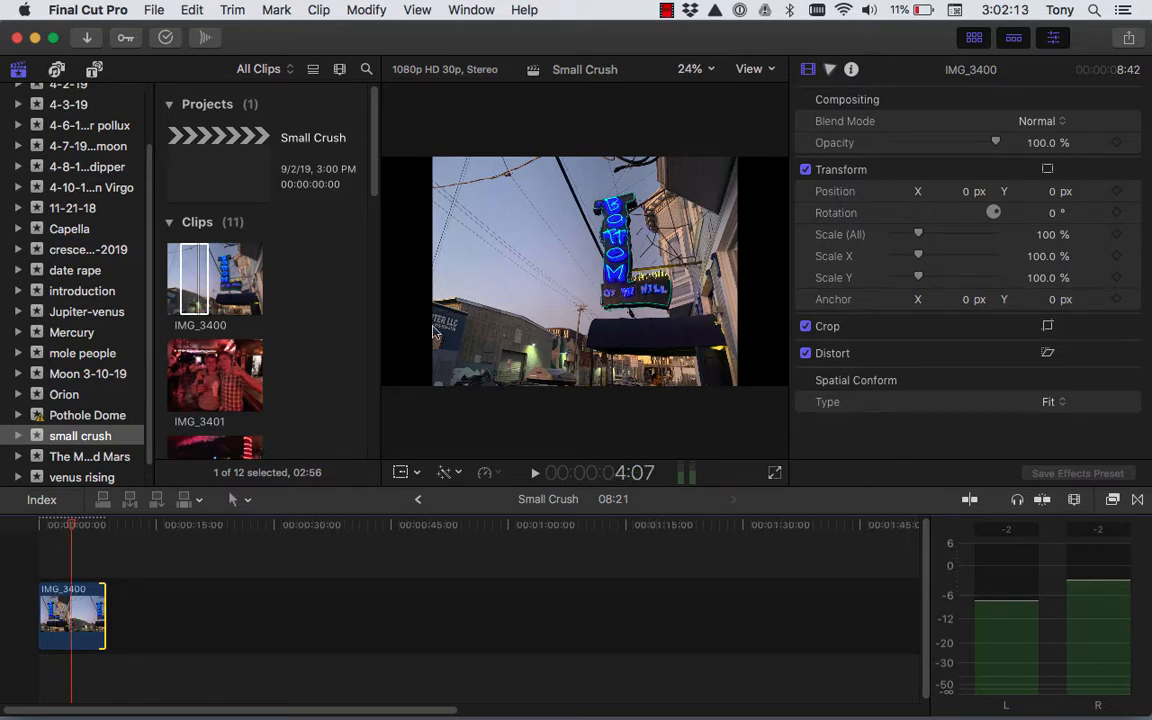
Transform IMG_3400 to fill the frame, scaling it to about 135% and shifting it down about 77 px
click(402, 472)
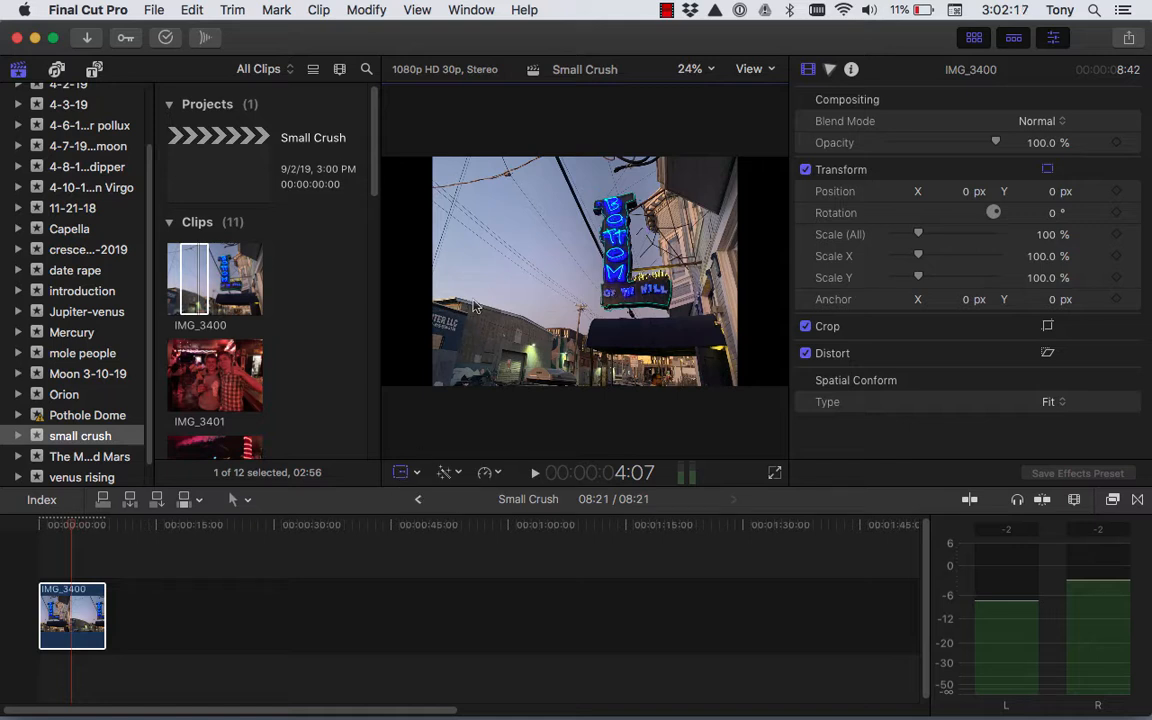
click(75, 627)
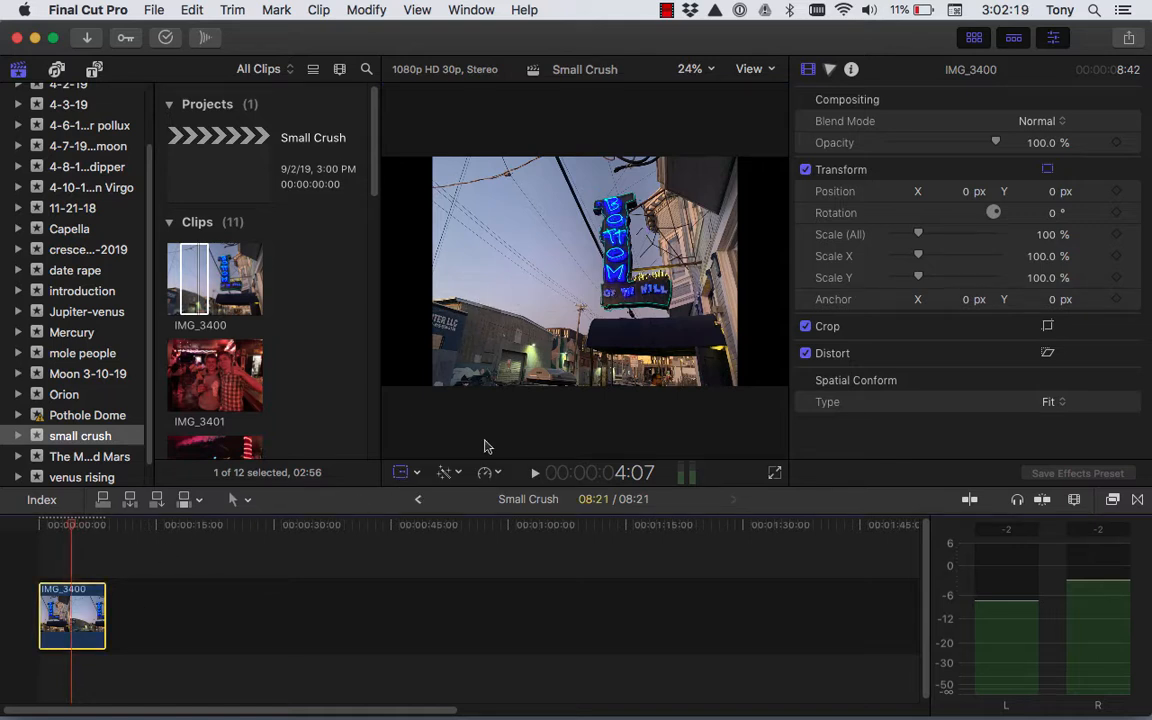
click(405, 473)
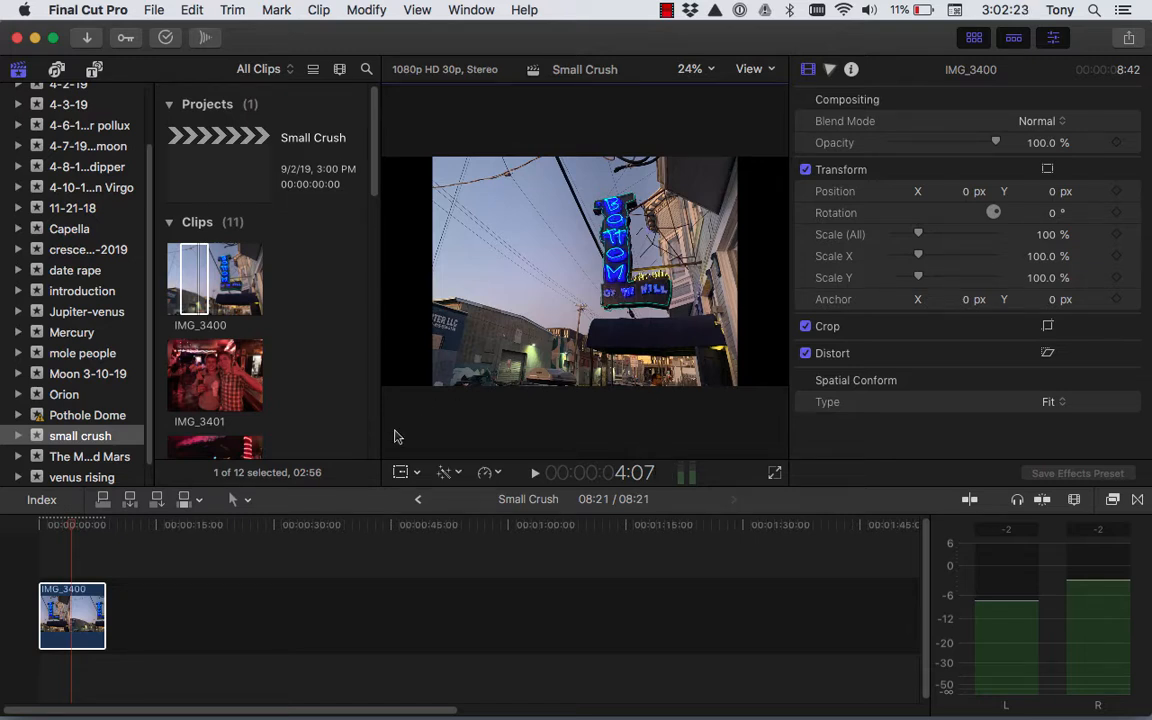
click(401, 473)
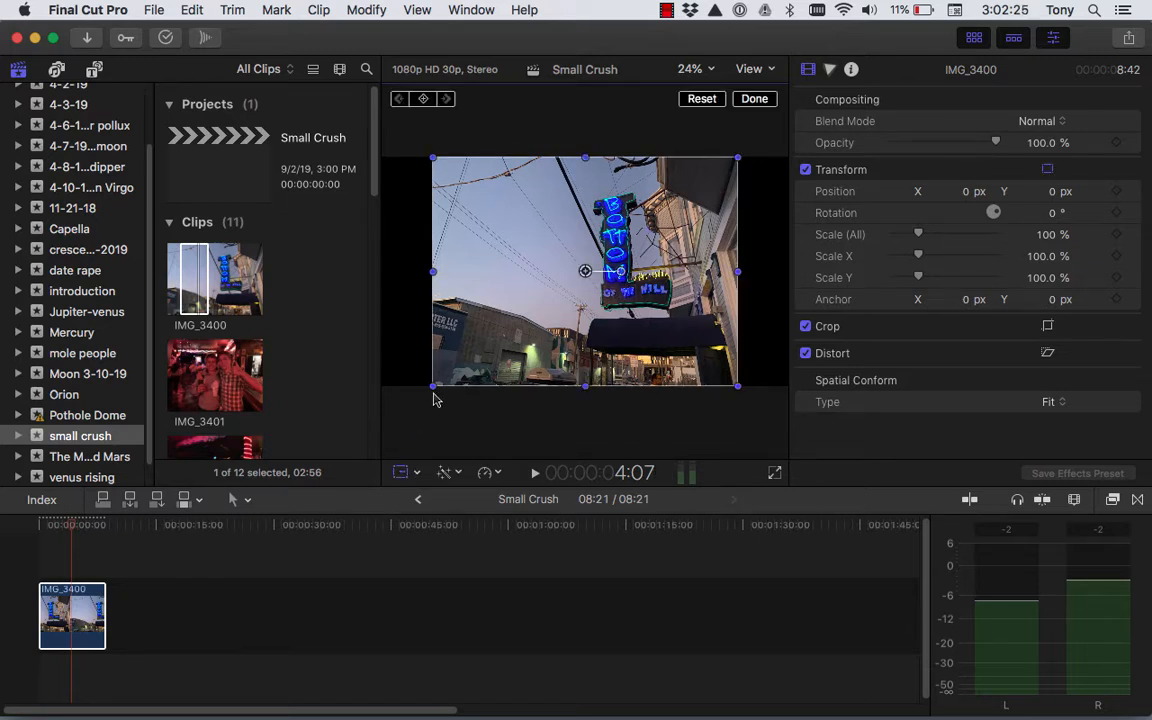
drag(432, 383, 390, 425)
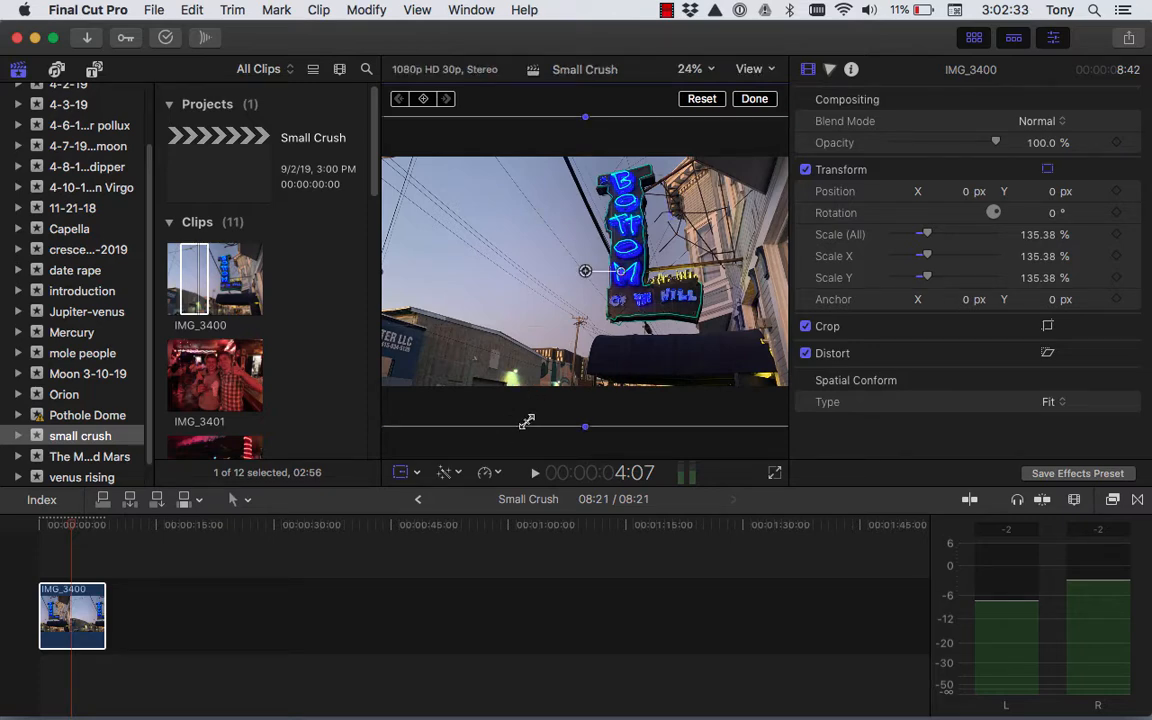
mouse_move(562, 218)
mouse_down()
mouse_move(560, 245)
mouse_move(575, 236)
mouse_move(564, 237)
mouse_up()
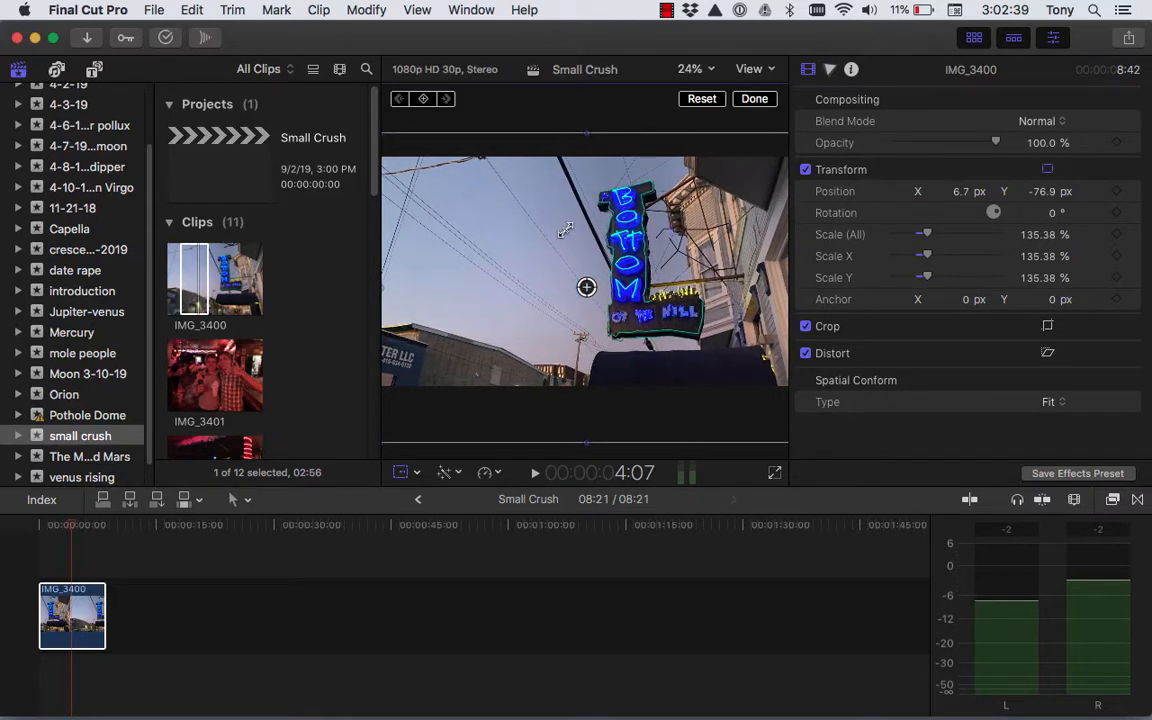
click(755, 99)
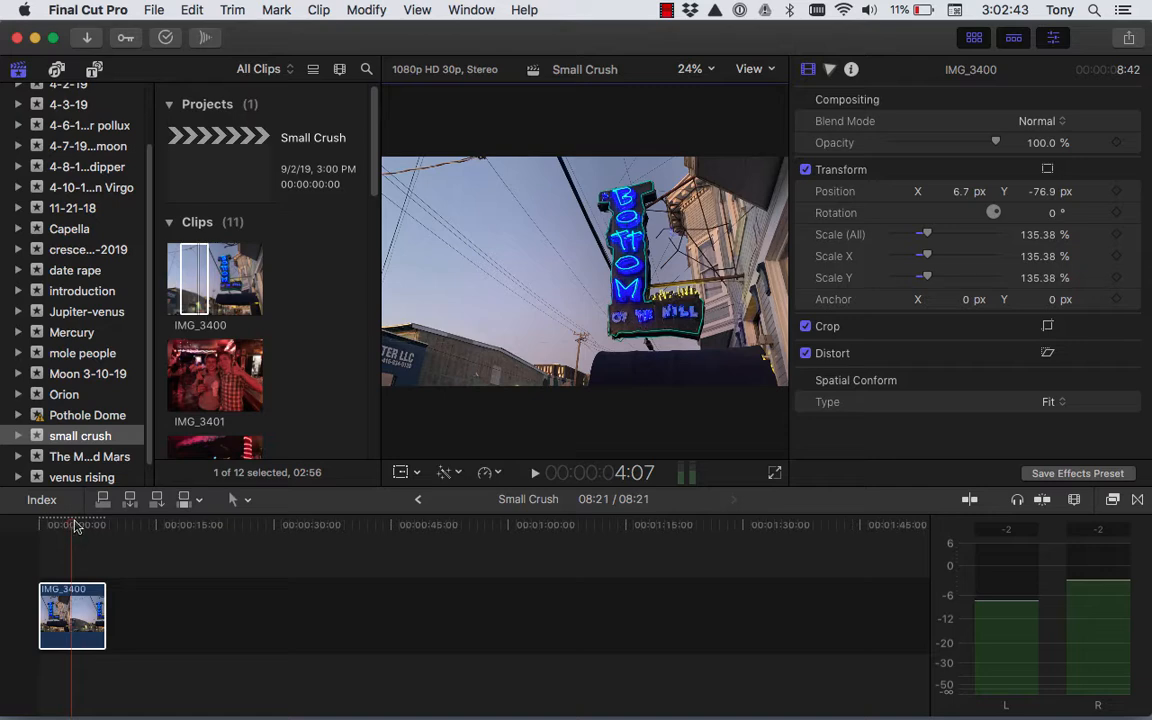
Attach the whole voiceover recording beneath IMG_3400 at the start of the timeline
drag(72, 530, 36, 532)
scroll(236, 252, down, 6)
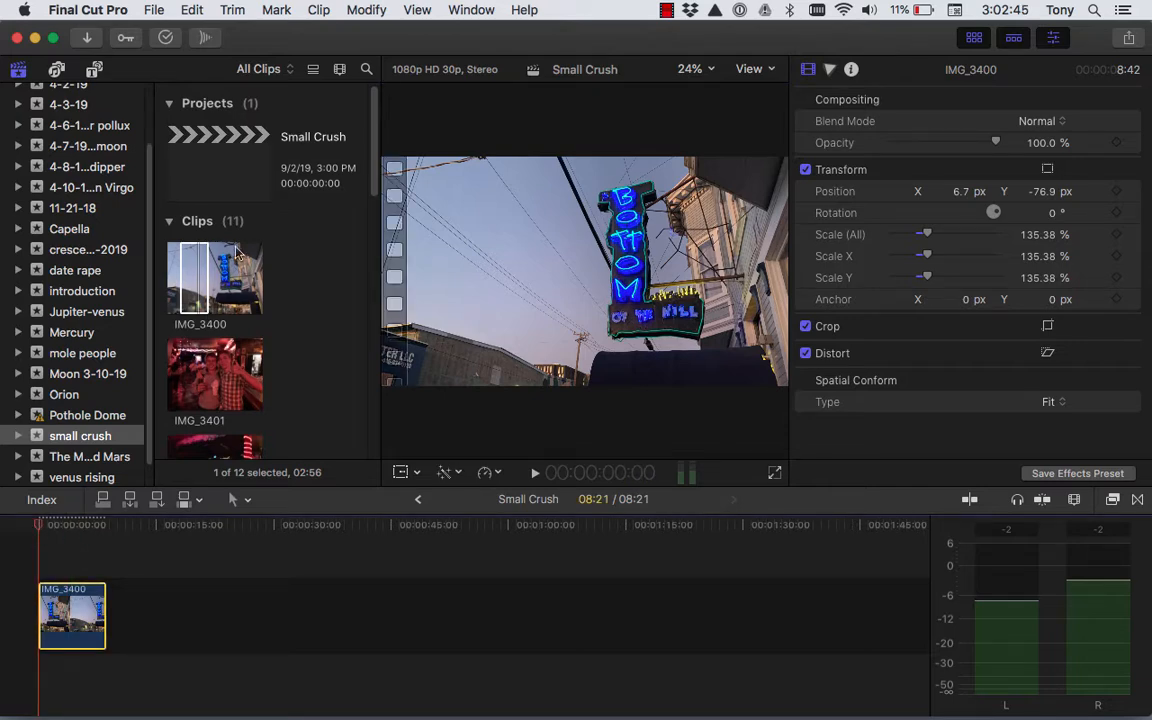
scroll(236, 252, down, 8)
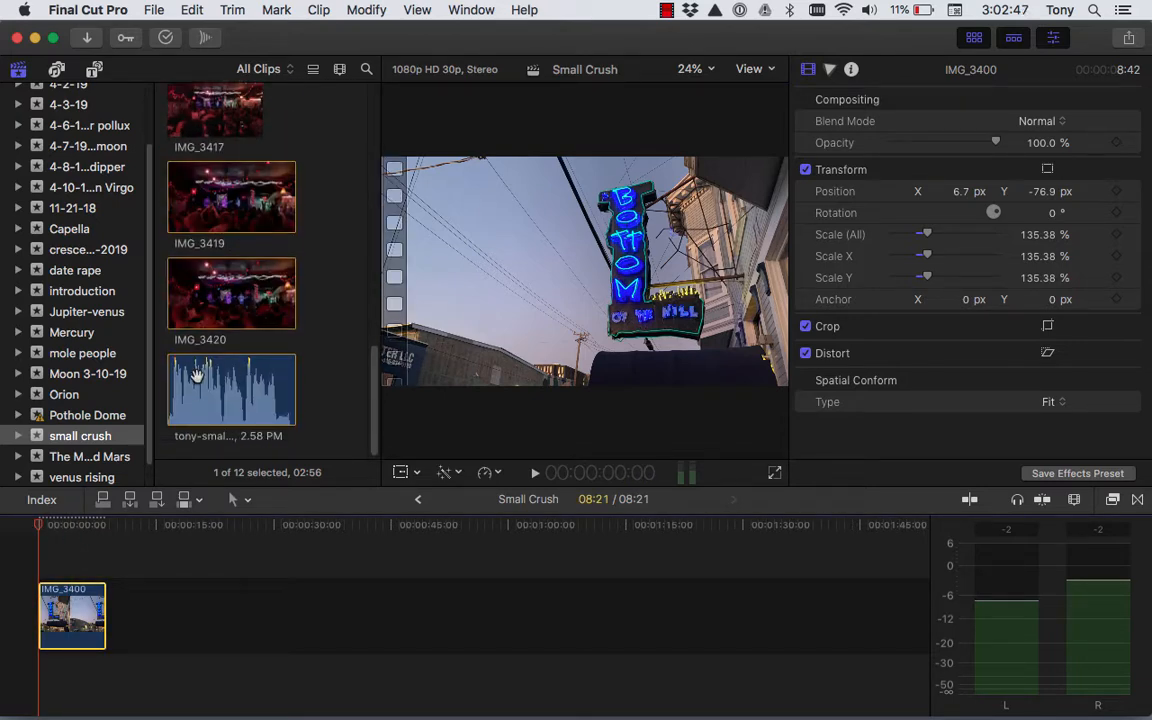
click(197, 375)
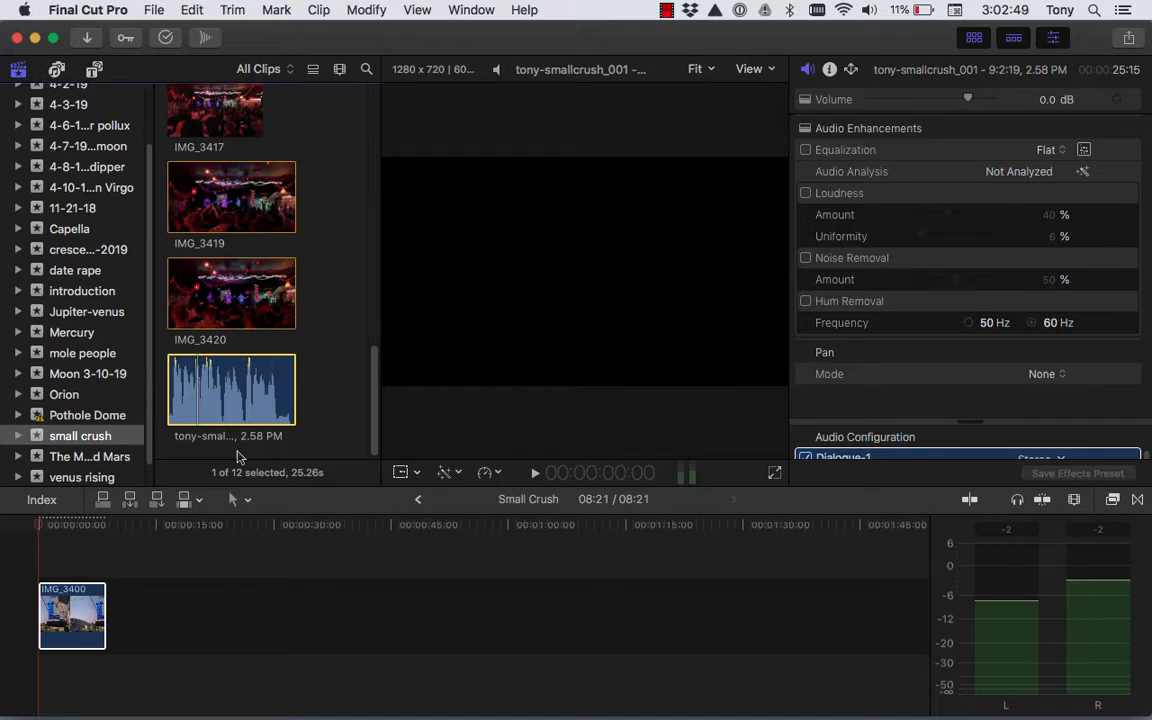
drag(202, 390, 42, 678)
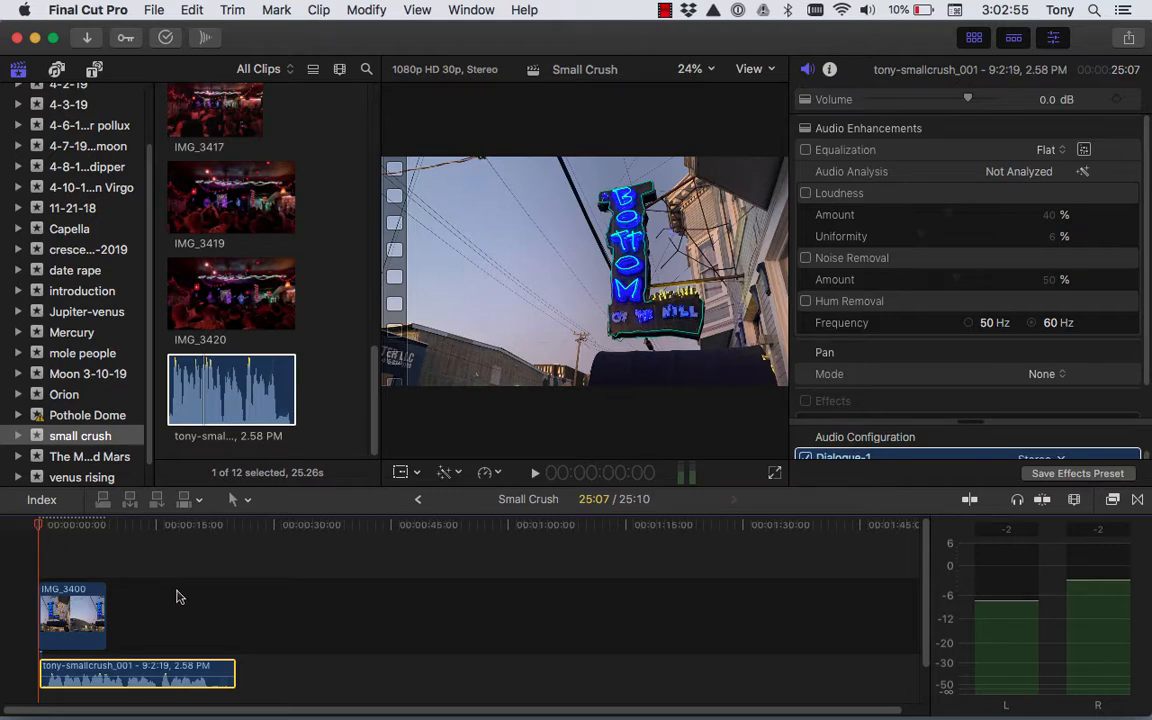
Play the timeline with the voiceover from the beginning to about 14:05 and examine the start at a closer zoom
key(space)
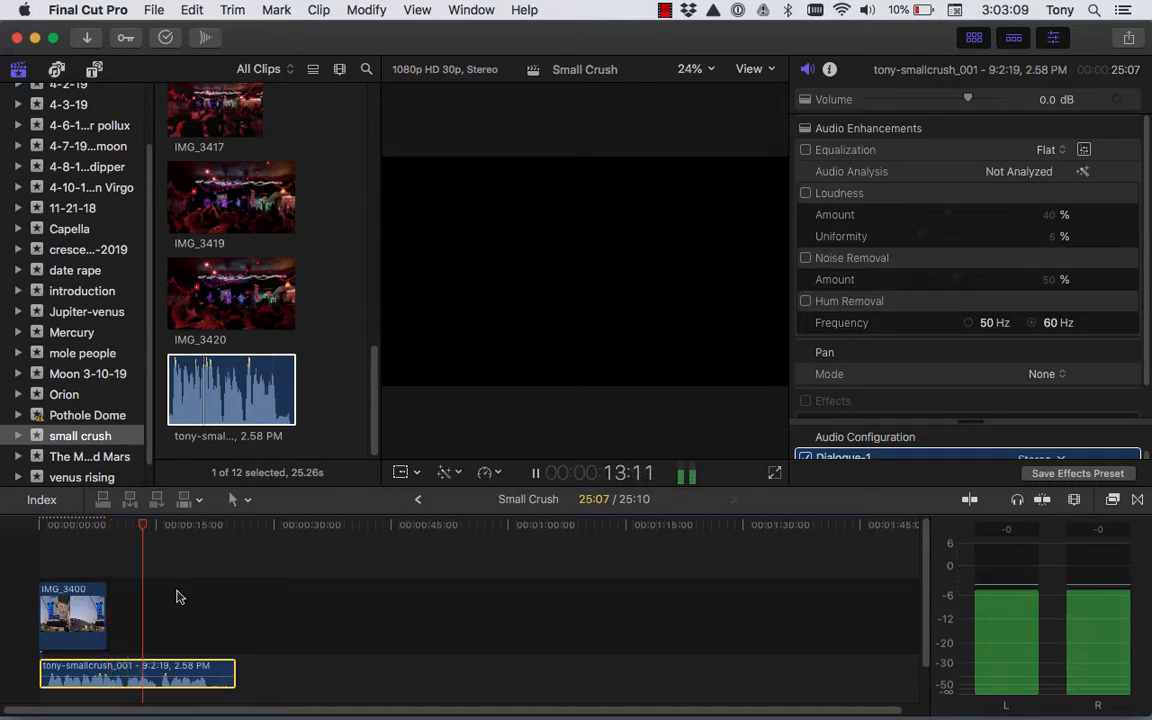
key(space)
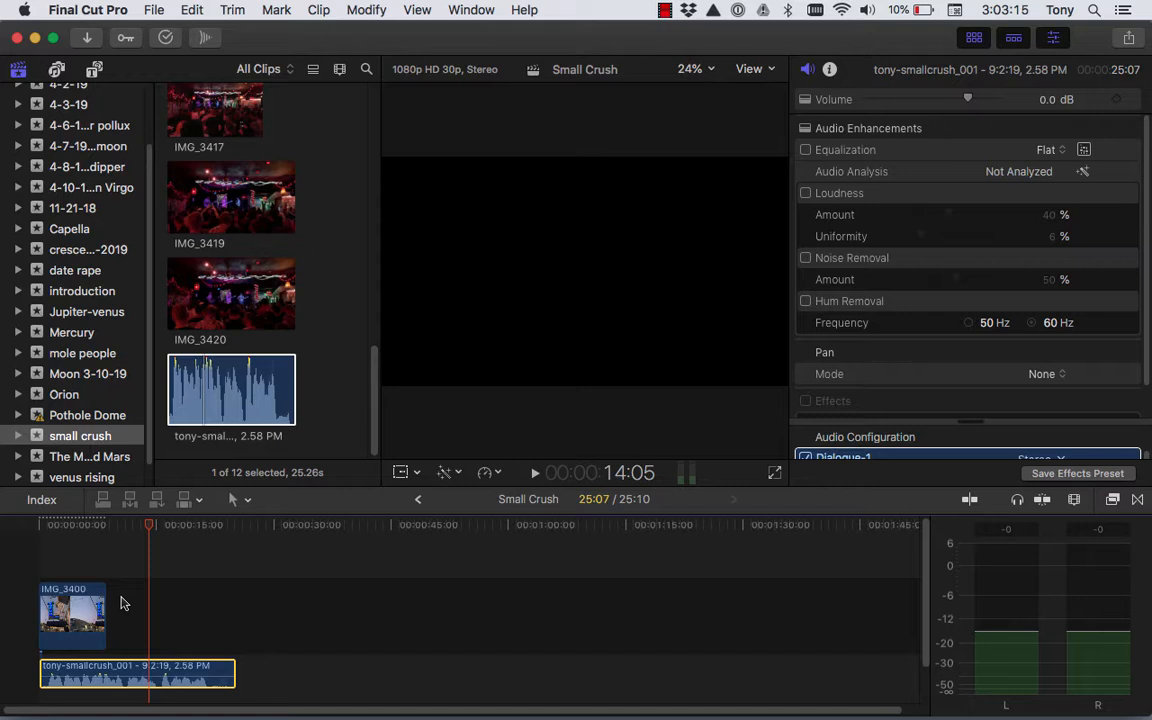
key(super+equal)
key(super+equal)
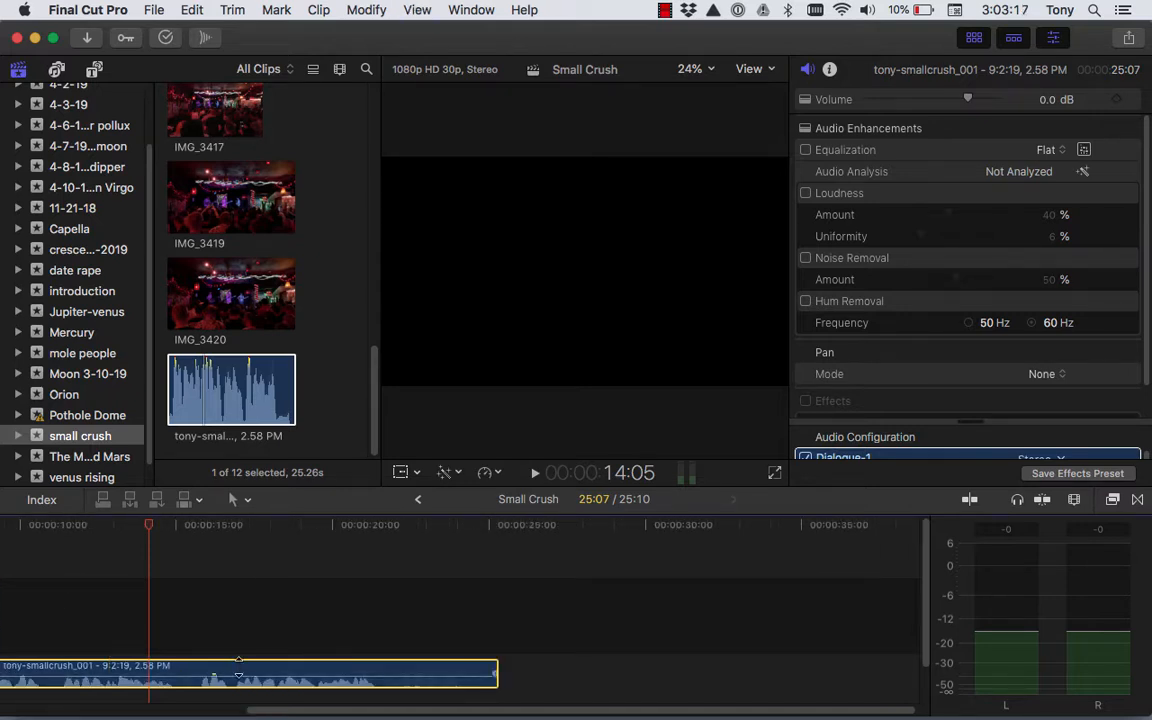
drag(293, 714, 45, 712)
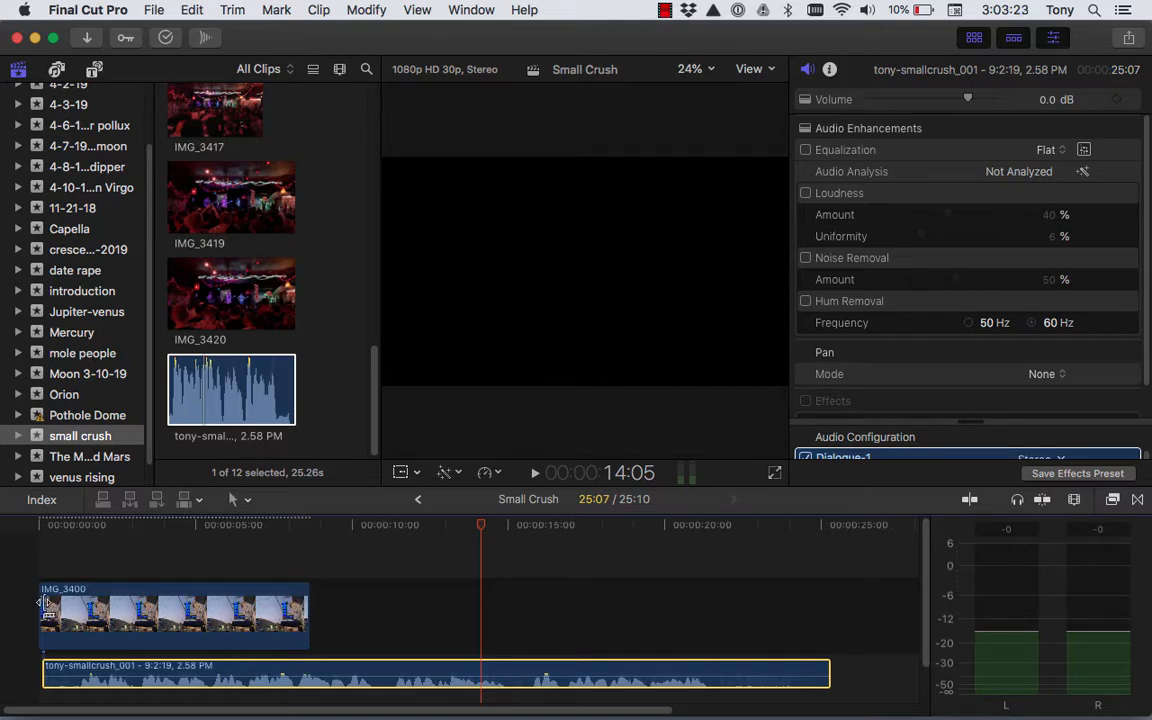
Try inserting the whole IMG_3415 clip before IMG_3400 in the timeline, and undo the insertion
scroll(242, 278, up, 4)
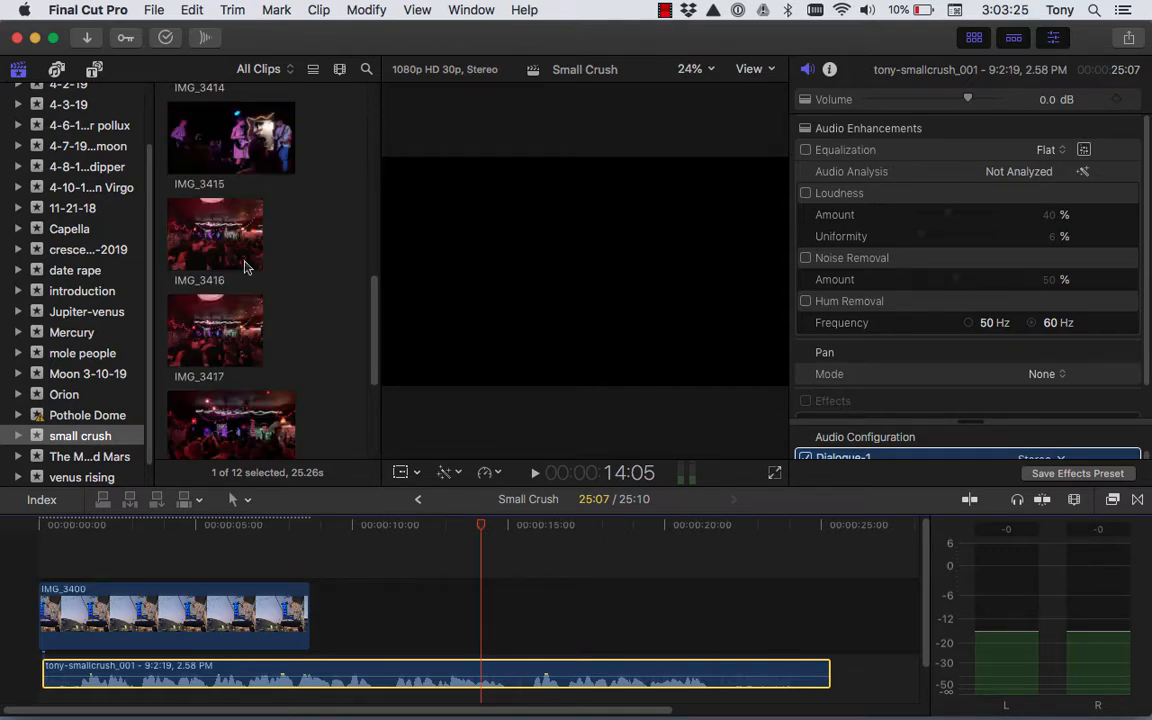
scroll(256, 319, down, 4)
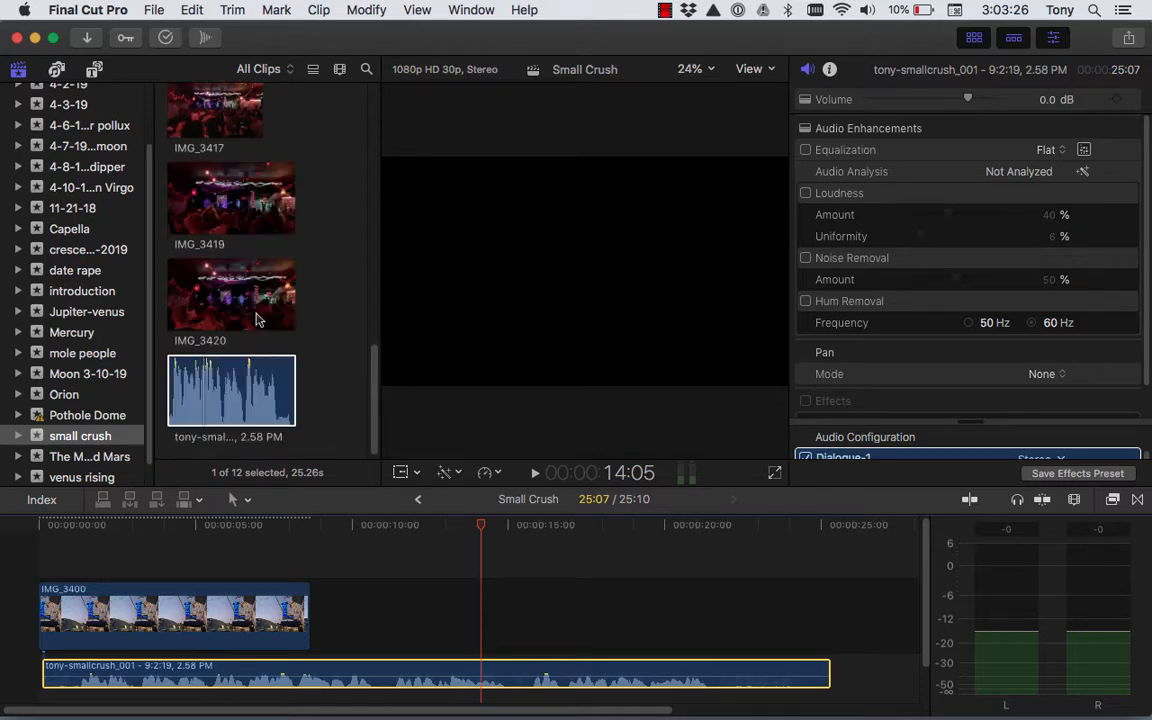
click(205, 308)
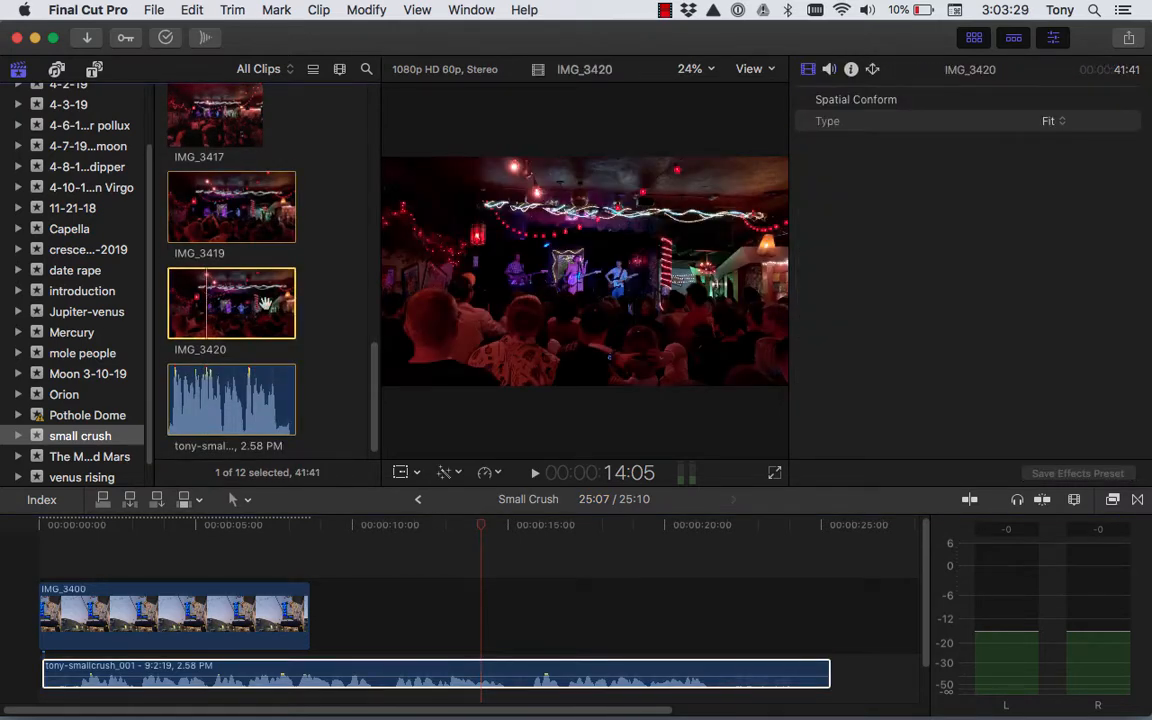
scroll(262, 304, up, 2)
scroll(198, 243, up, 3)
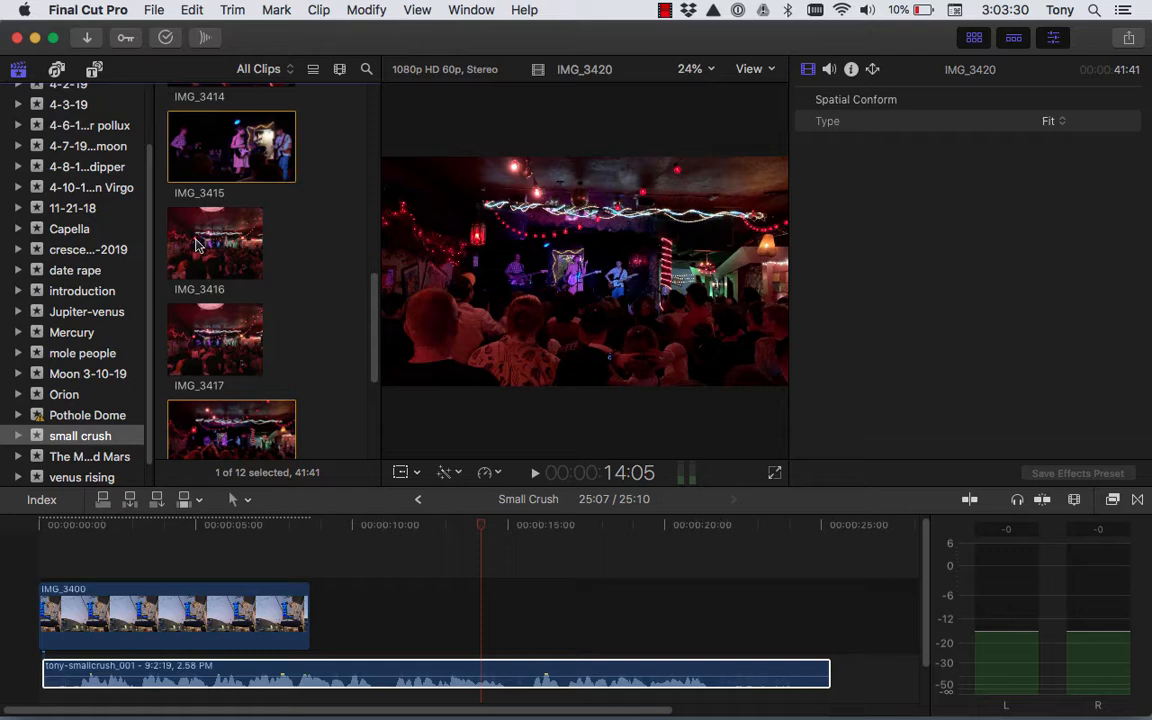
click(200, 149)
drag(213, 143, 46, 636)
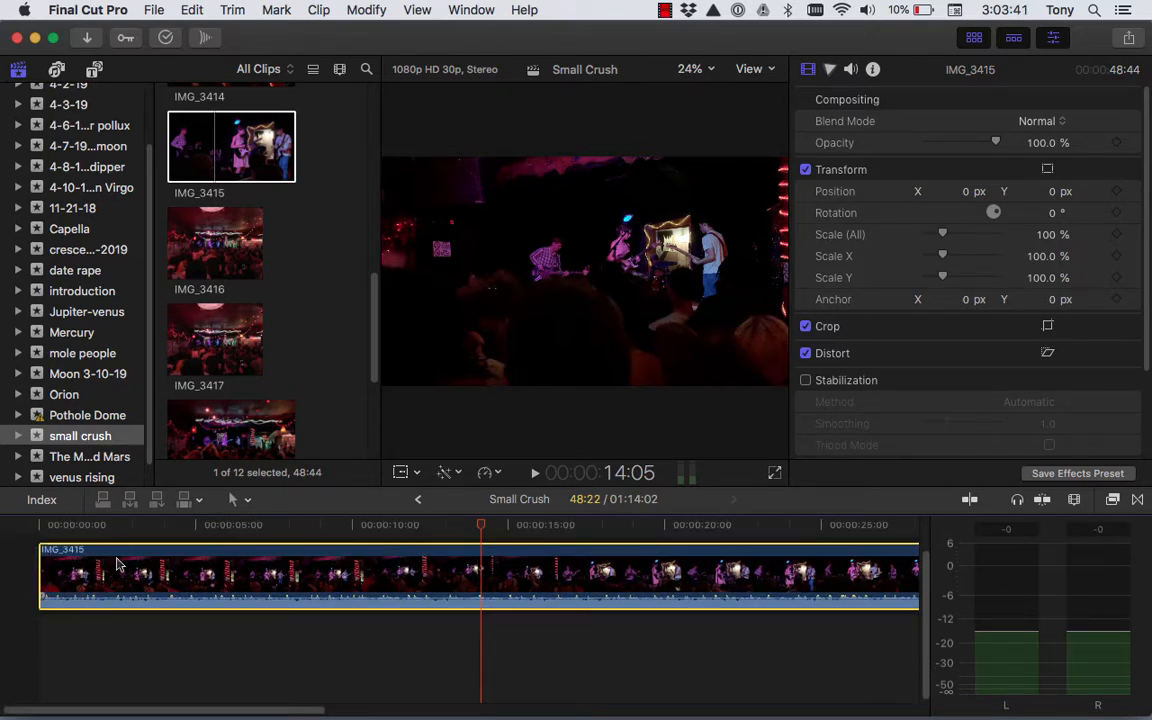
key(super+z)
Select a range of about 7:21 in clip IMG_3415 and insert it before IMG_3400 in the timeline
click(203, 138)
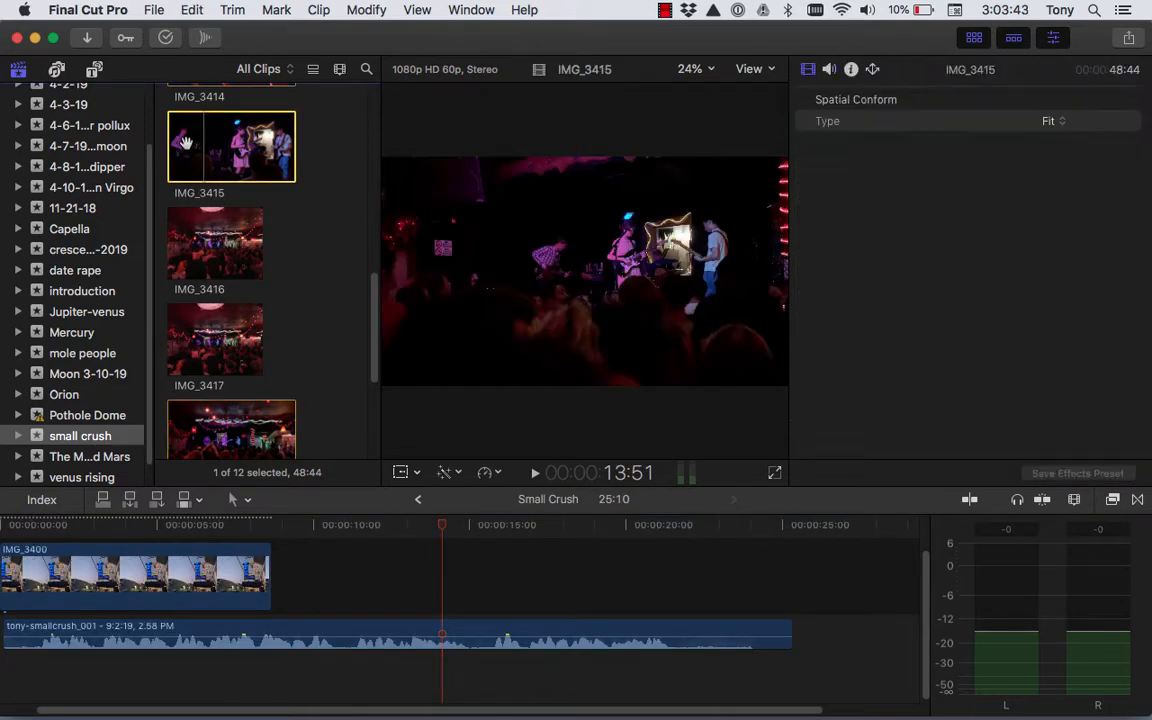
drag(165, 141, 186, 141)
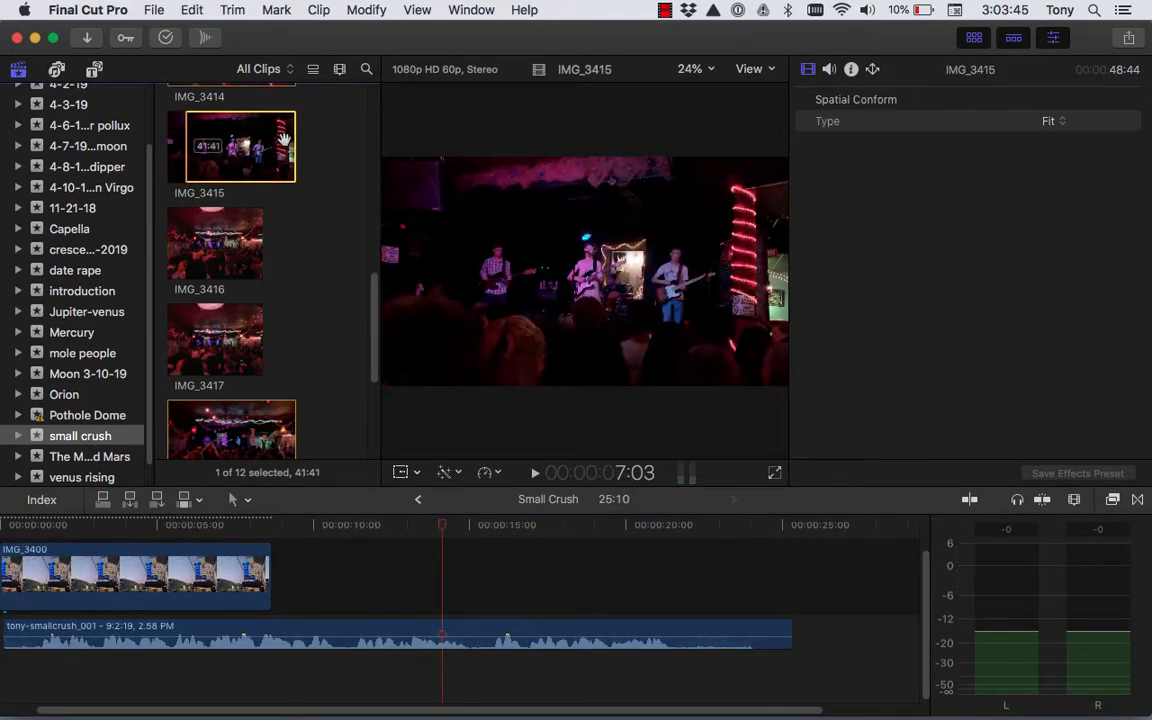
drag(296, 147, 21, 581)
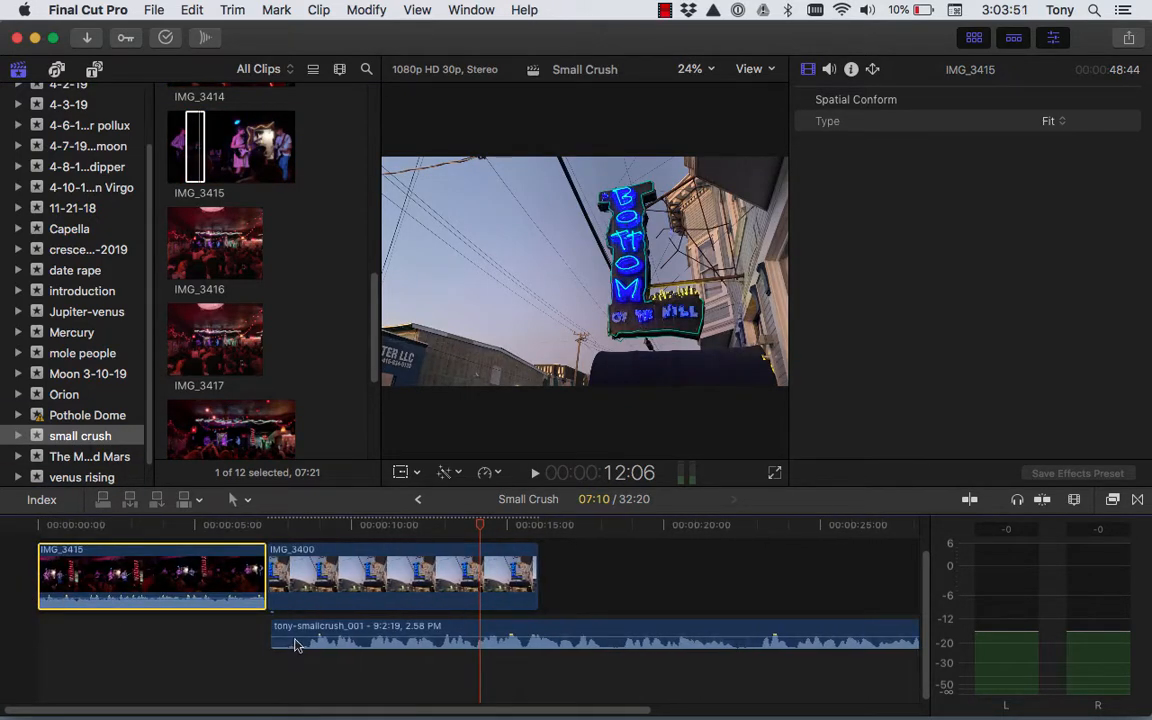
Move the voiceover back to the start of the timeline beneath IMG_3415 and play the first 4 seconds
click(300, 632)
drag(306, 627, 103, 612)
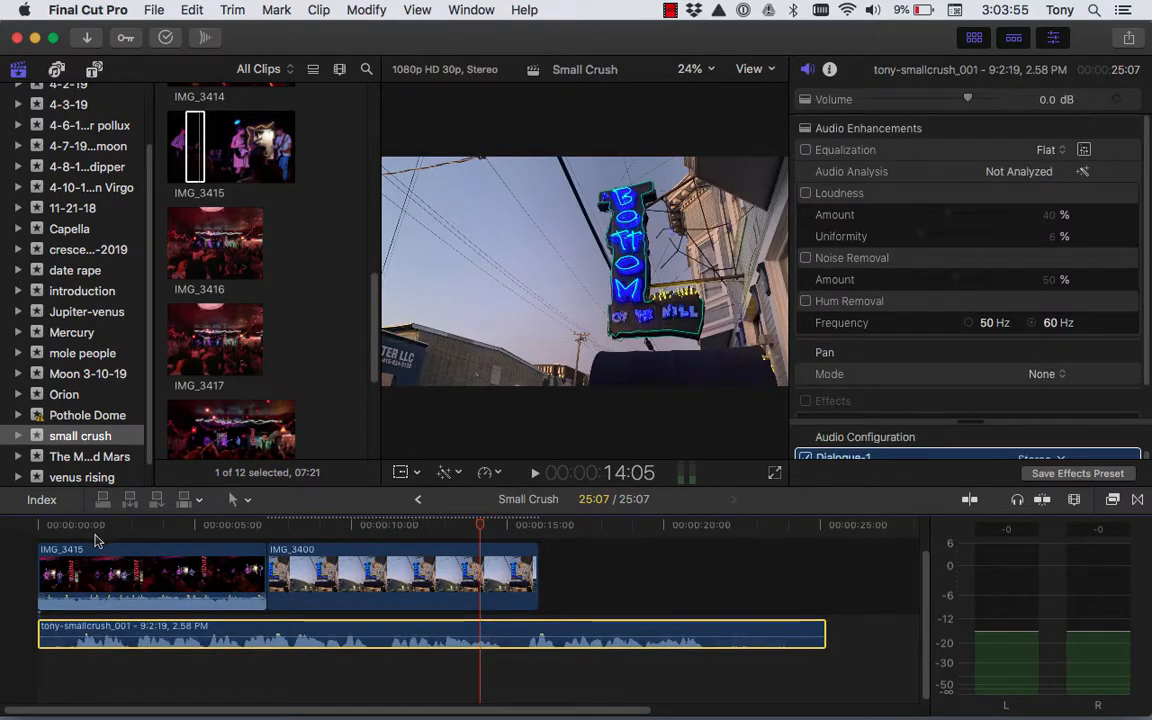
click(37, 525)
key(space)
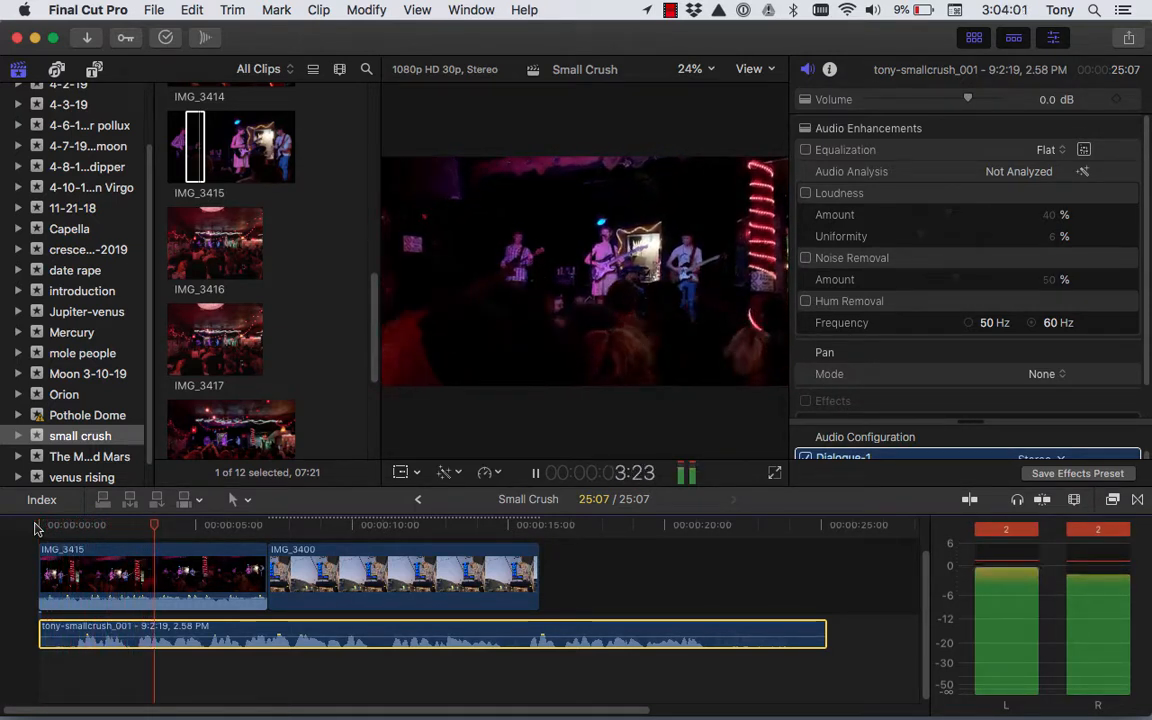
key(space)
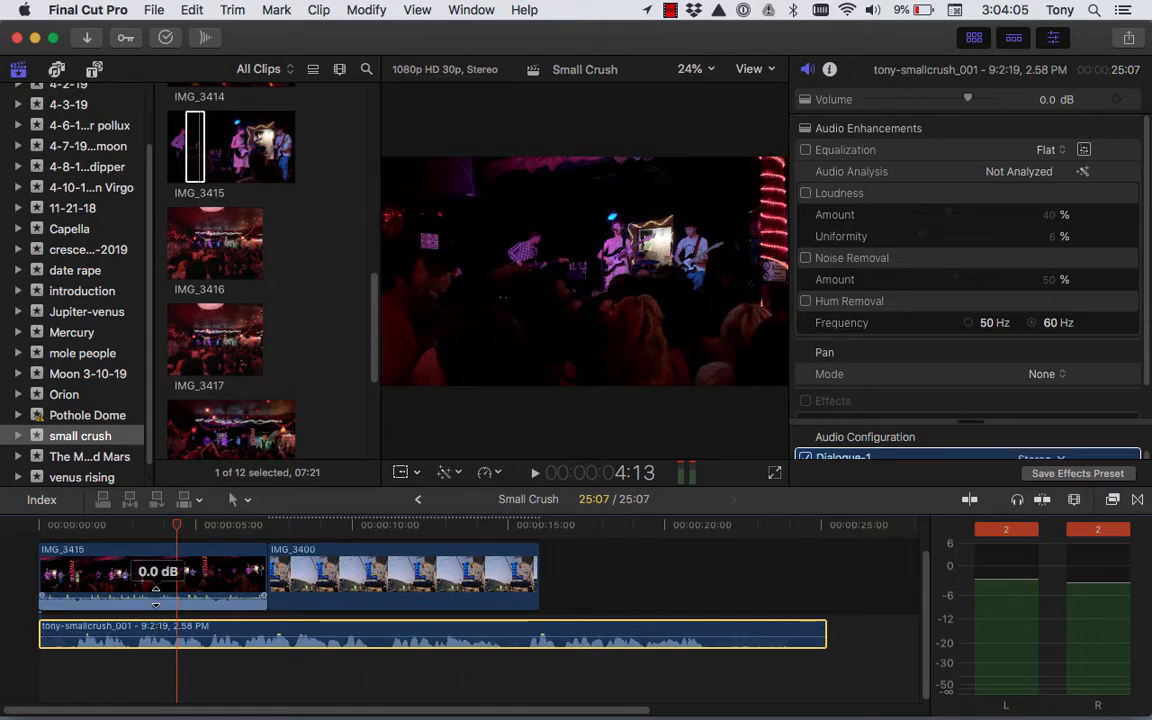
Lower the IMG_3415 clip's audio to about -22 dB and play the timeline again from the start
drag(155, 598, 154, 603)
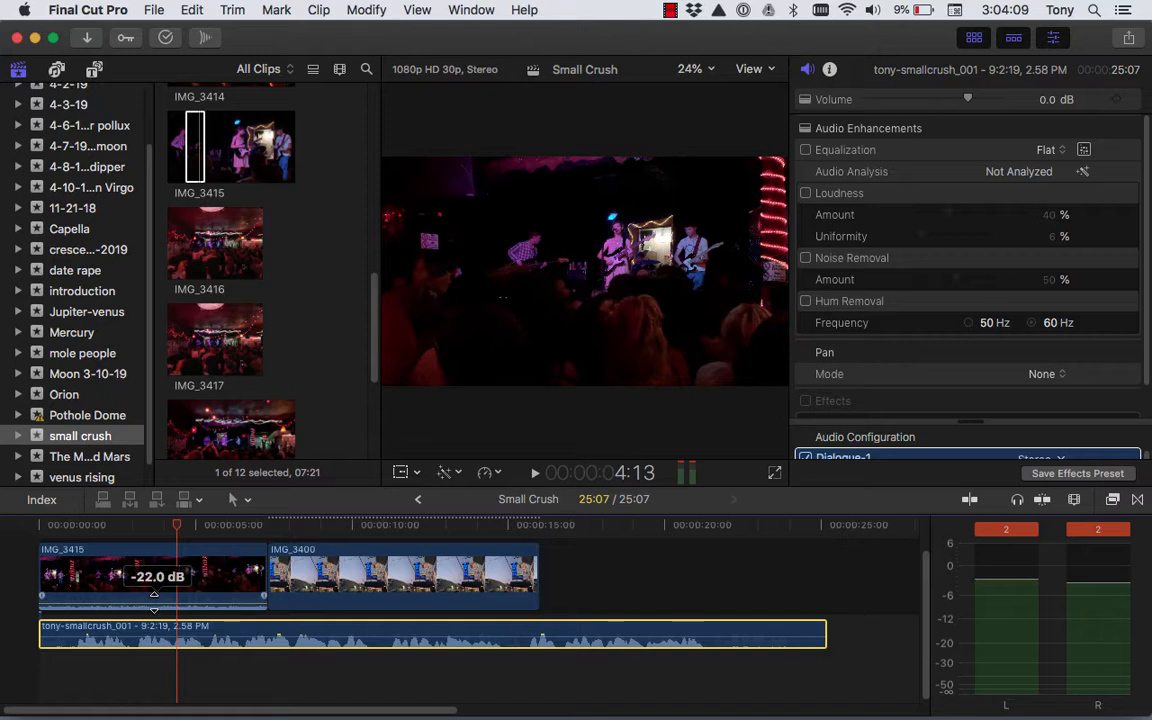
drag(154, 602, 154, 601)
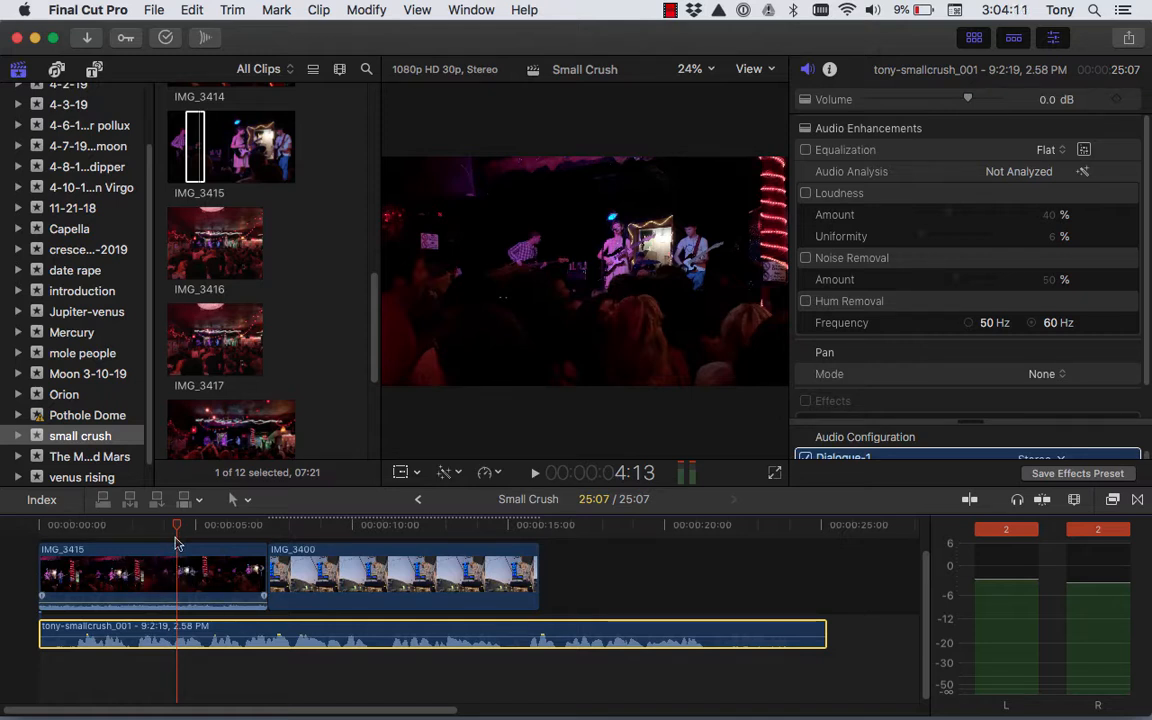
drag(175, 527, 32, 535)
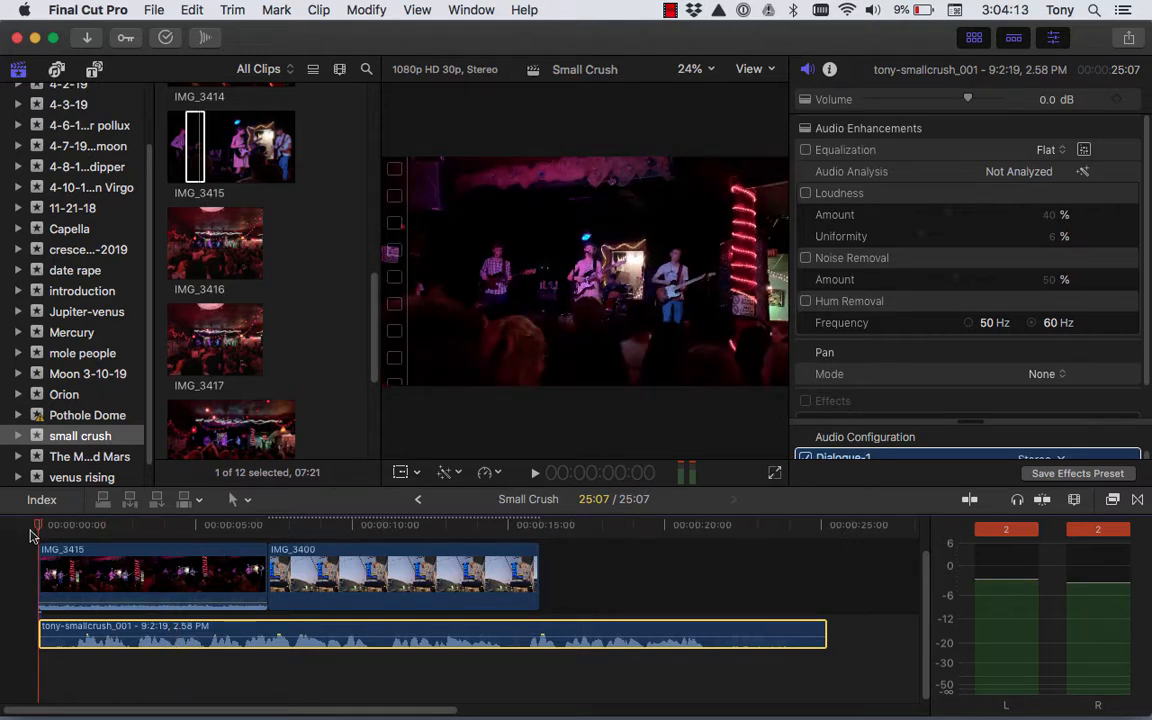
key(space)
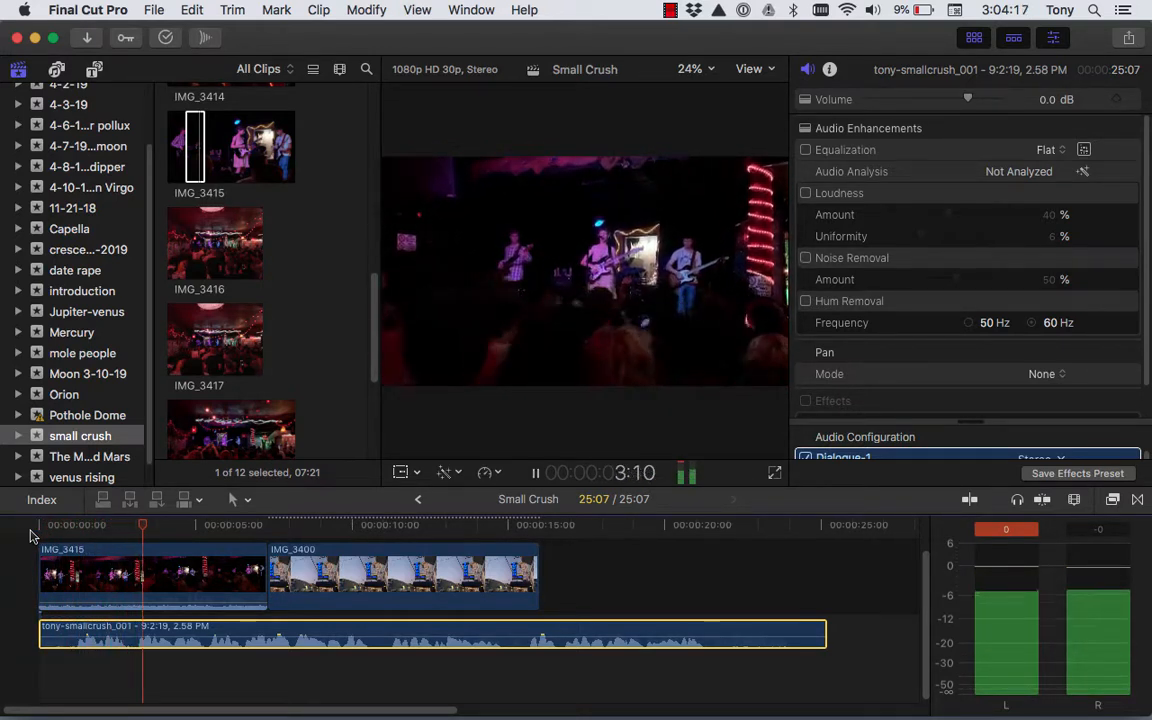
Stop playback, shift the voiceover about 2 seconds later beneath the clips, and return the playhead to the start of the timeline
key(space)
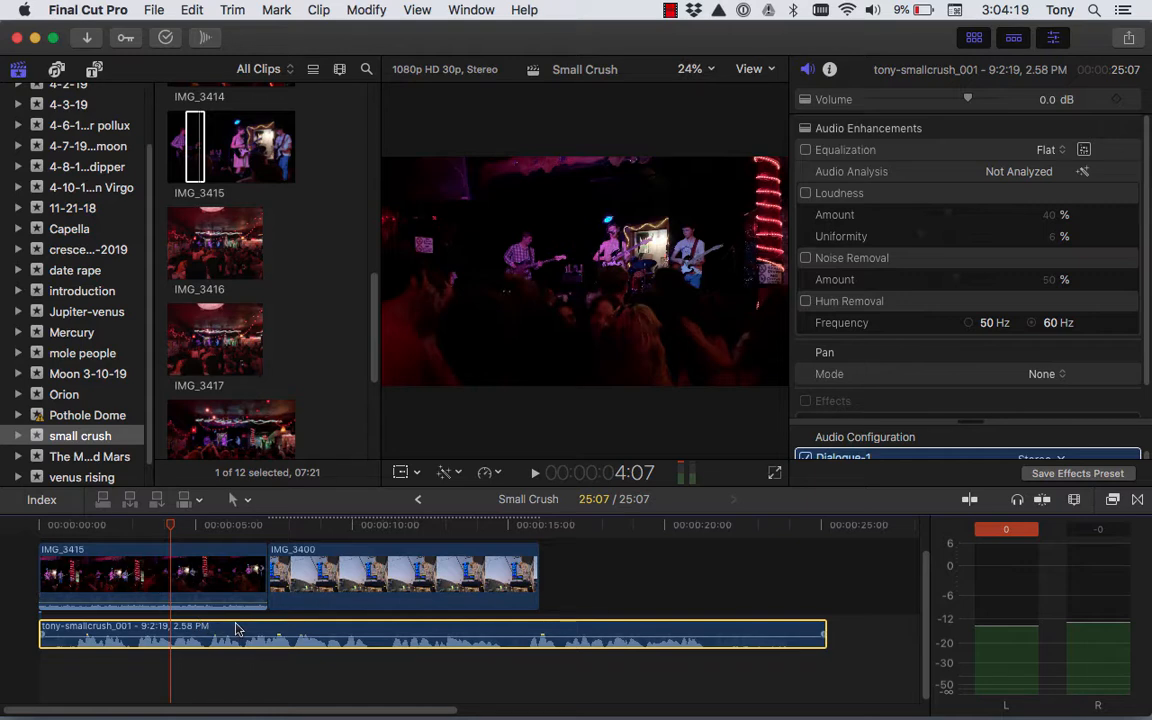
drag(242, 627, 303, 626)
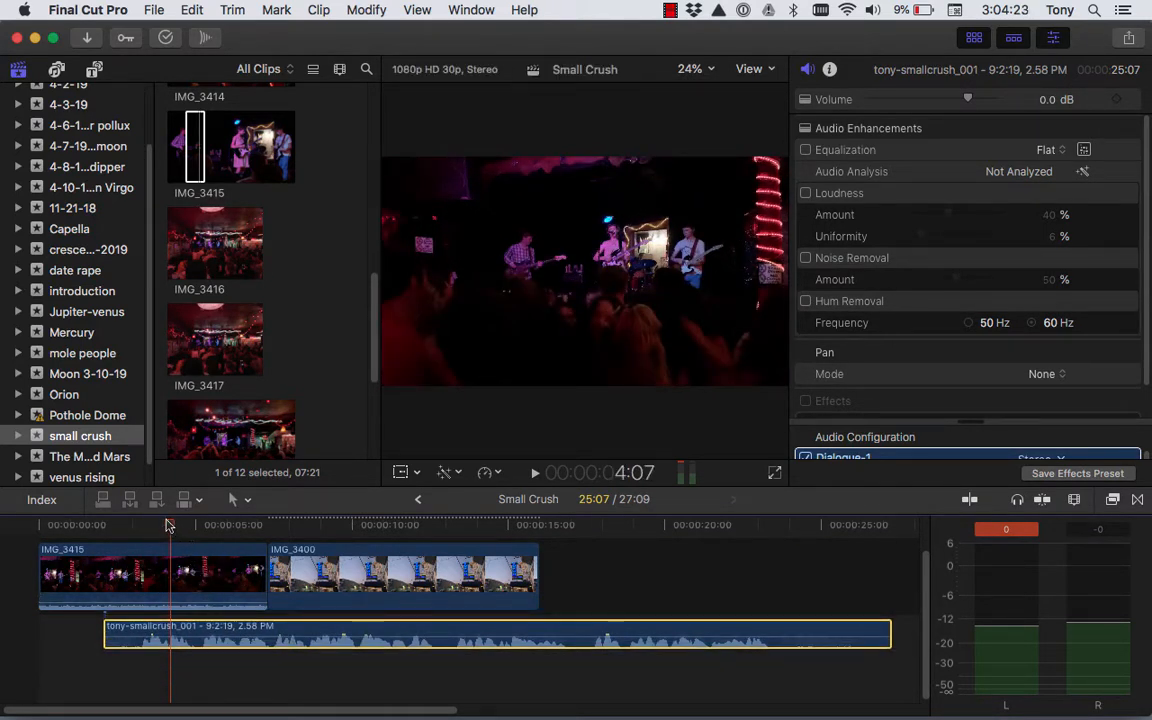
drag(169, 525, 40, 528)
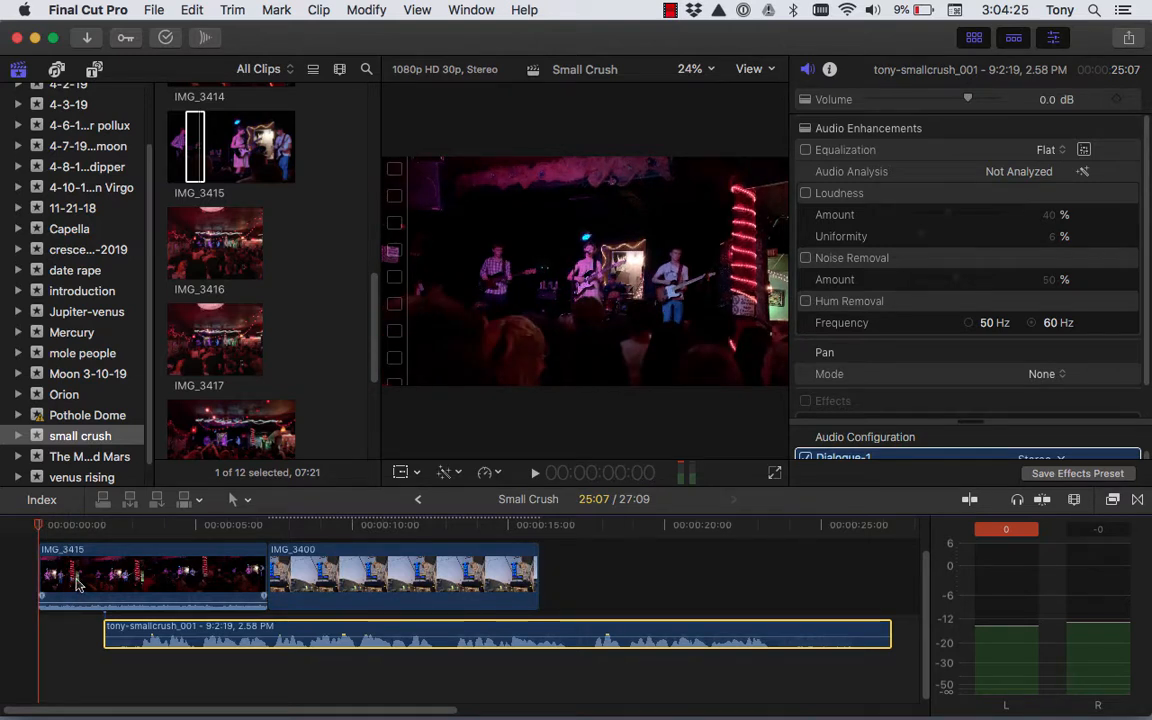
Raise the IMG_3415 clip's audio to about -4 dB and play the opening of the timeline
mouse_move(97, 603)
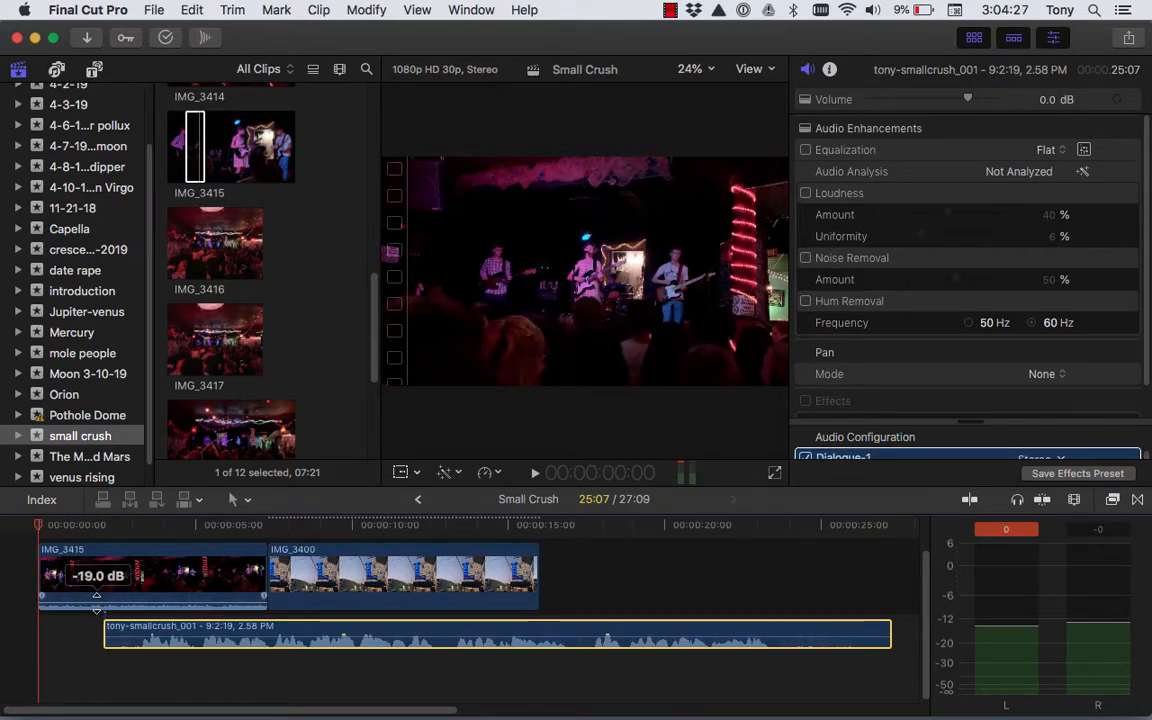
drag(96, 603, 96, 599)
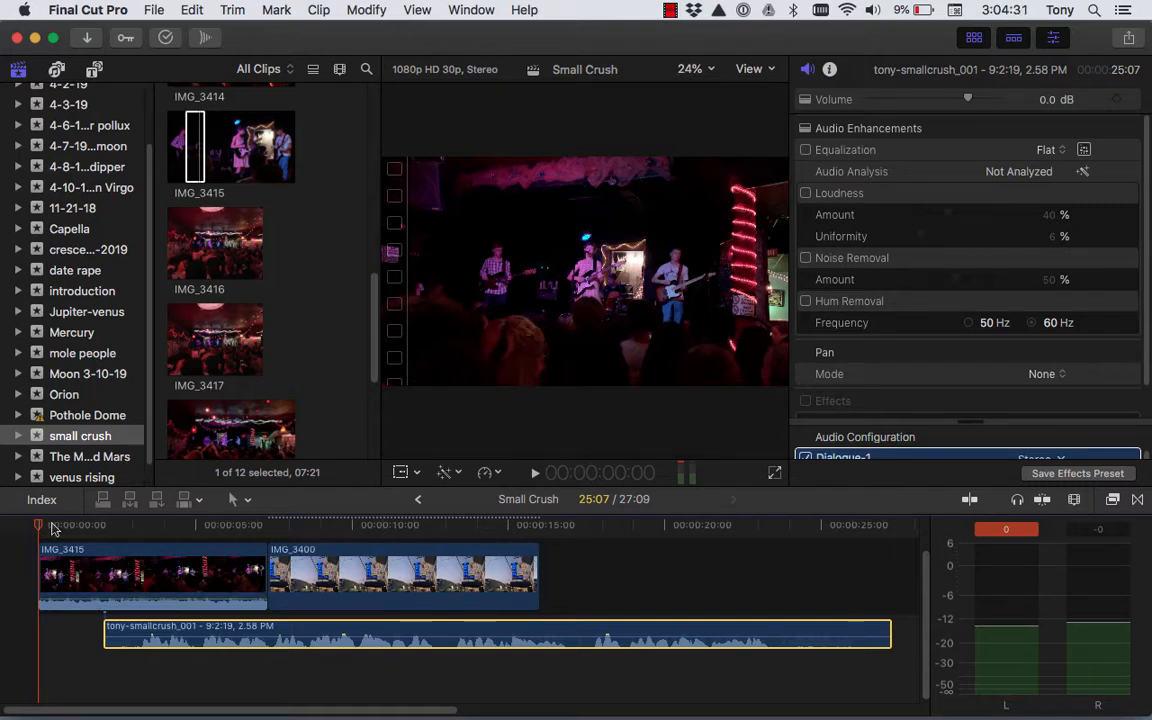
key(space)
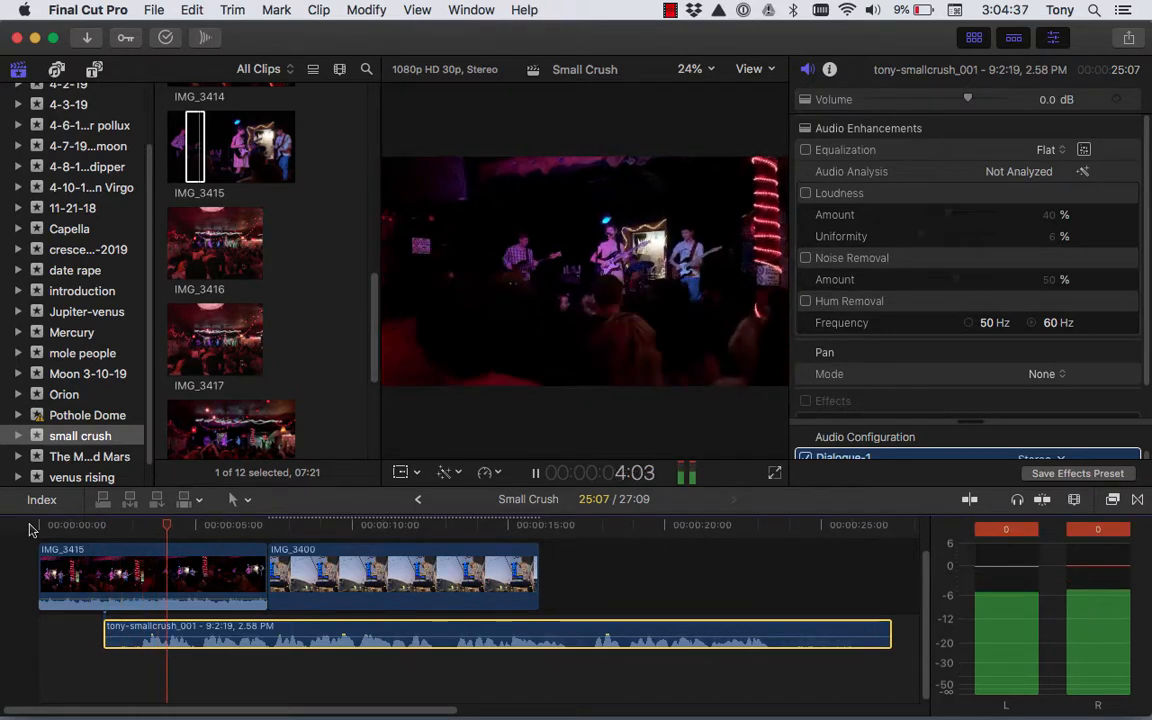
key(space)
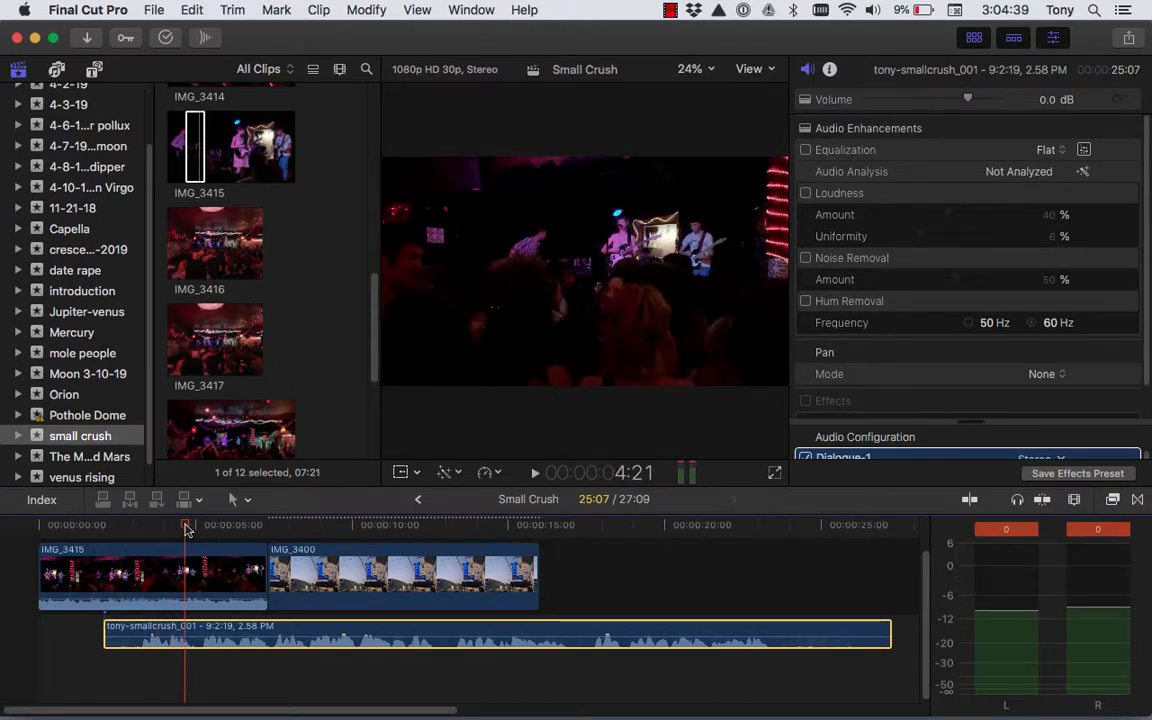
Add audio keyframes about 3 seconds into IMG_3415 that drop its volume where the voiceover begins
drag(185, 530, 234, 525)
drag(38, 533, 192, 533)
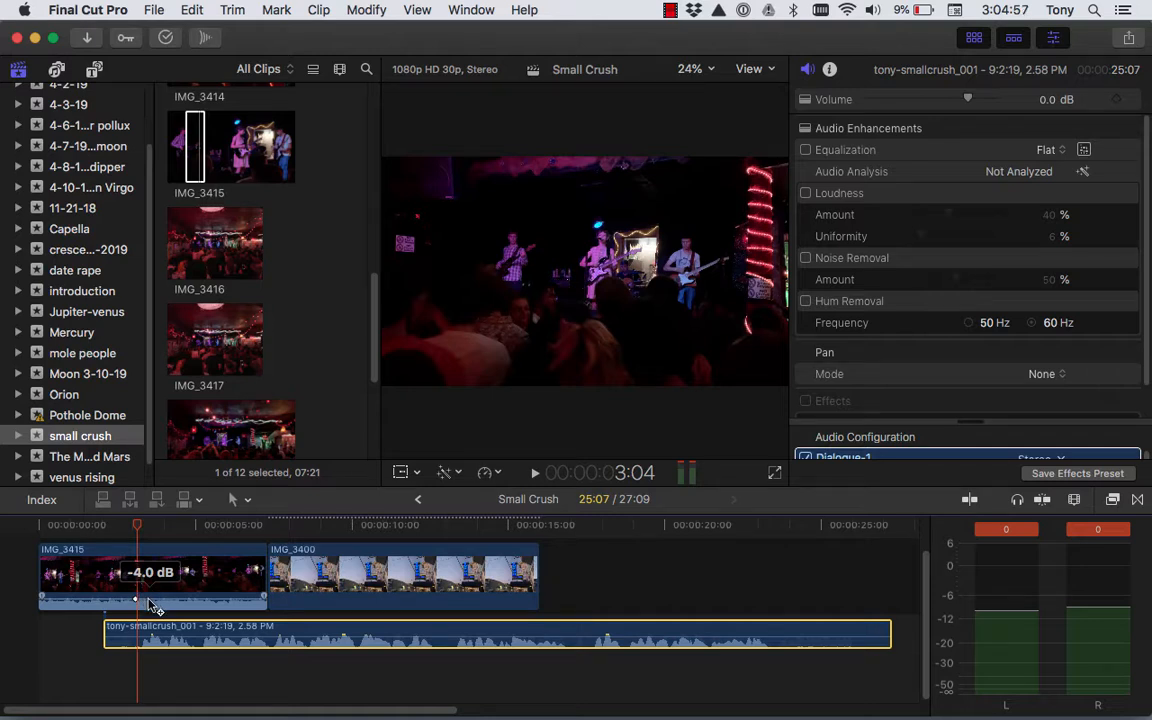
drag(148, 600, 147, 605)
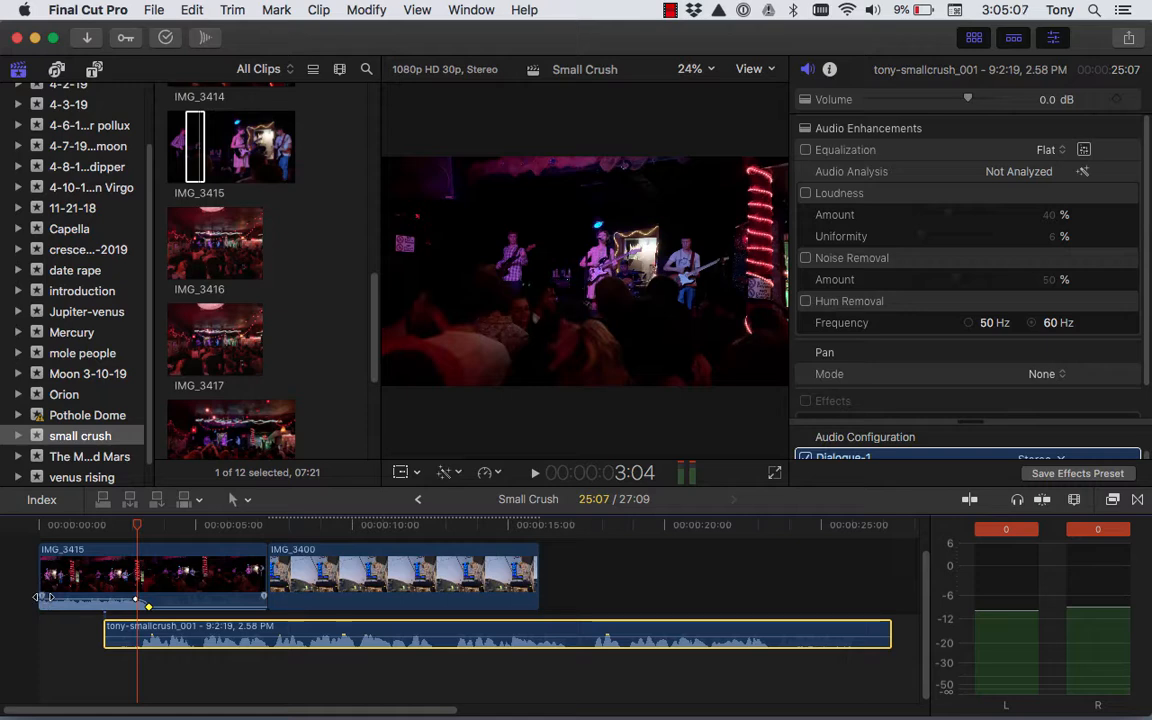
Add a short audio fade-in to the start of IMG_3415 and play the timeline from the start
drag(40, 597, 58, 597)
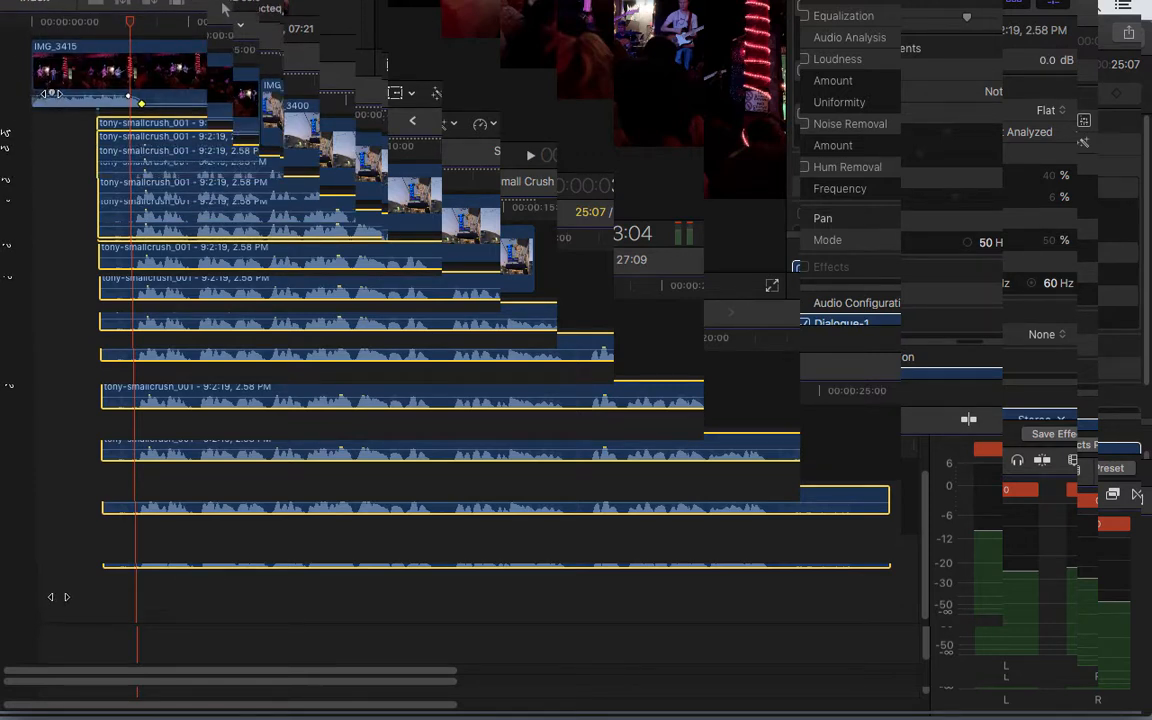
drag(51, 93, 113, 103)
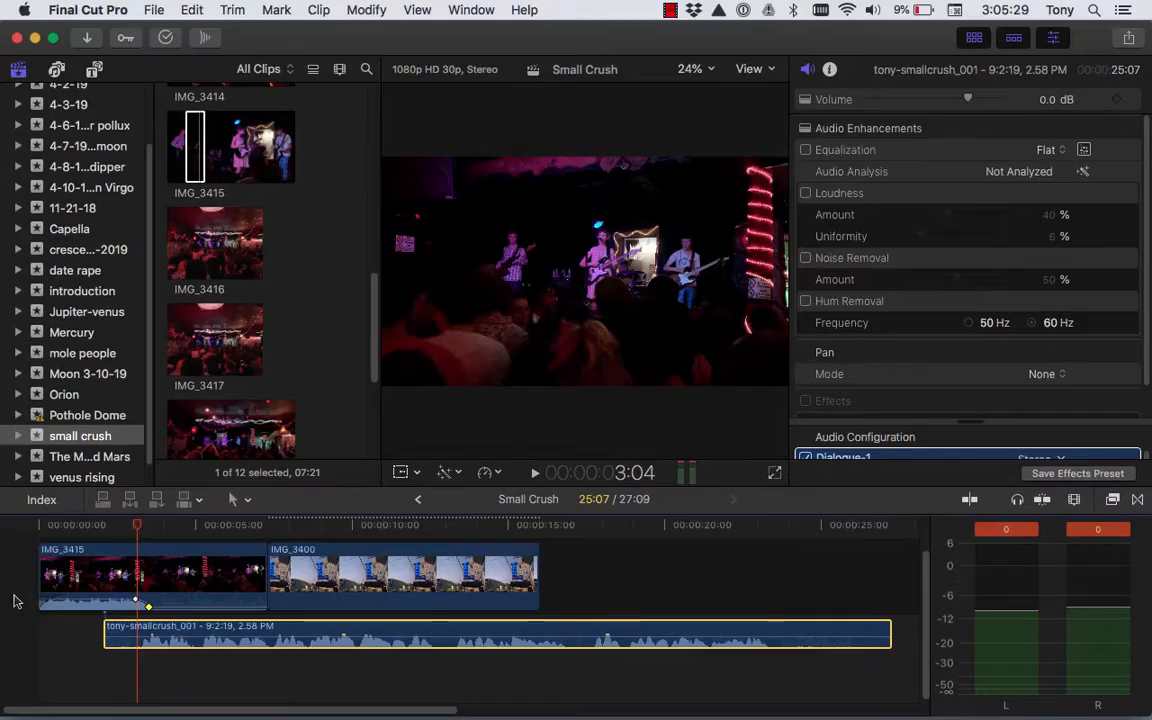
drag(137, 527, 3, 515)
key(space)
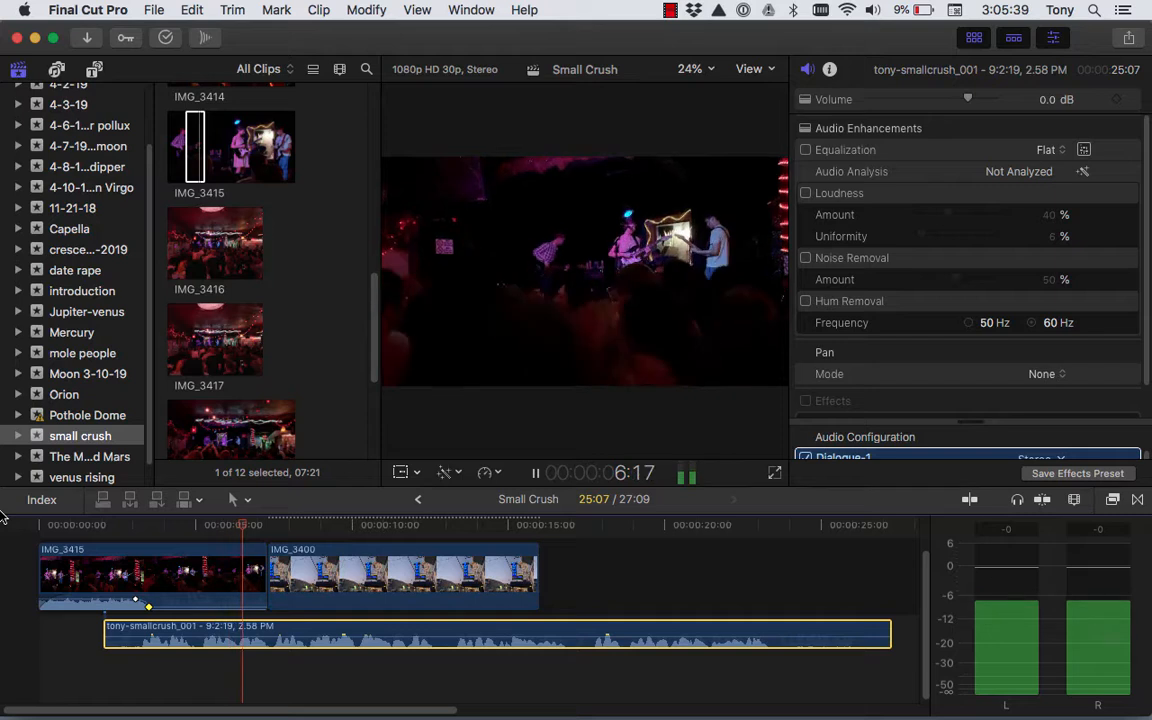
key(space)
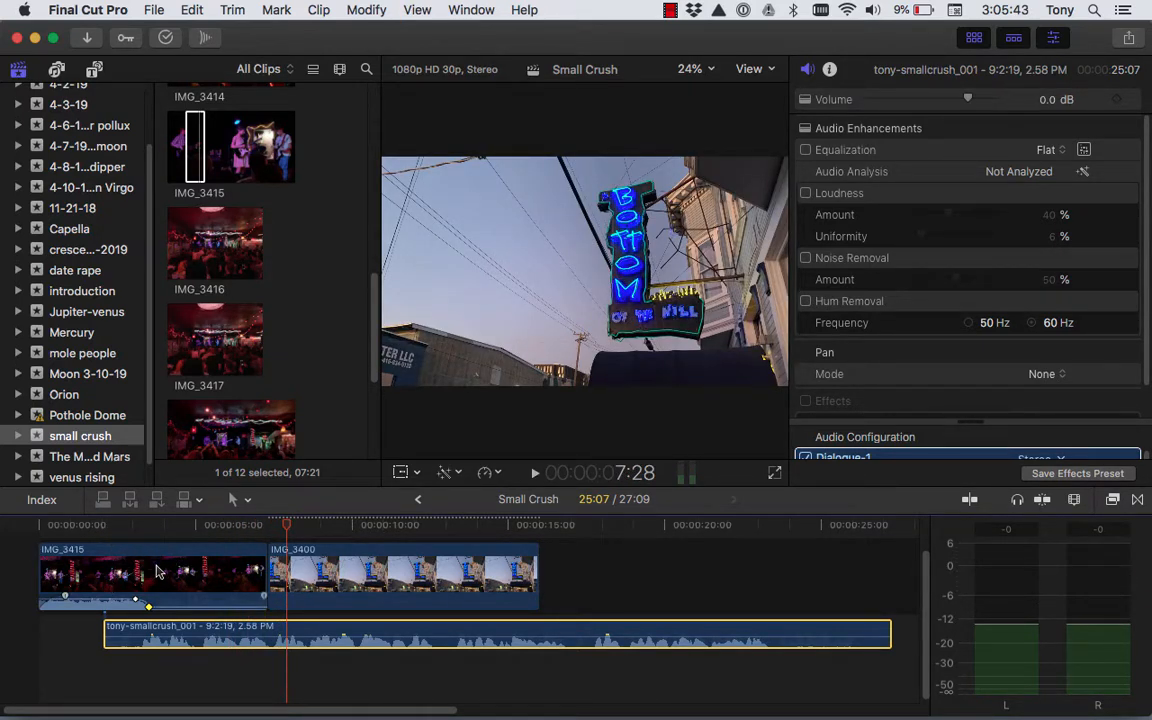
Preview clip IMG_3419, select a range of about 7:29 in it, and replace IMG_3415 in the timeline with that range
scroll(213, 250, down, 4)
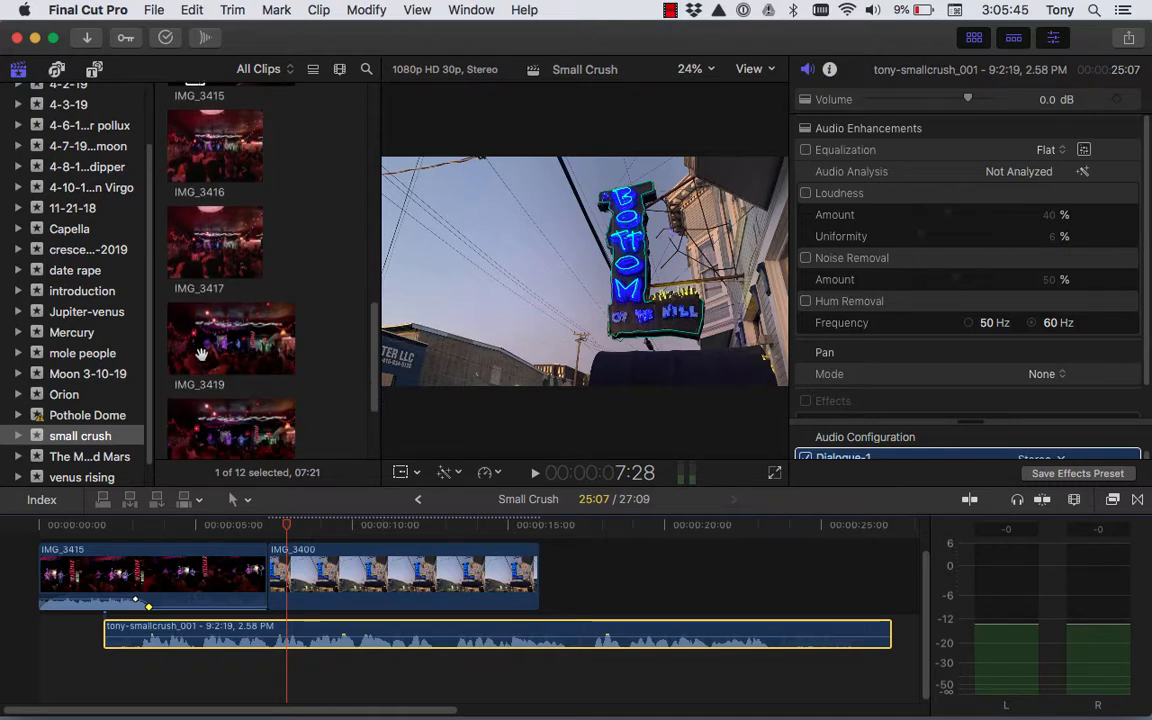
click(190, 342)
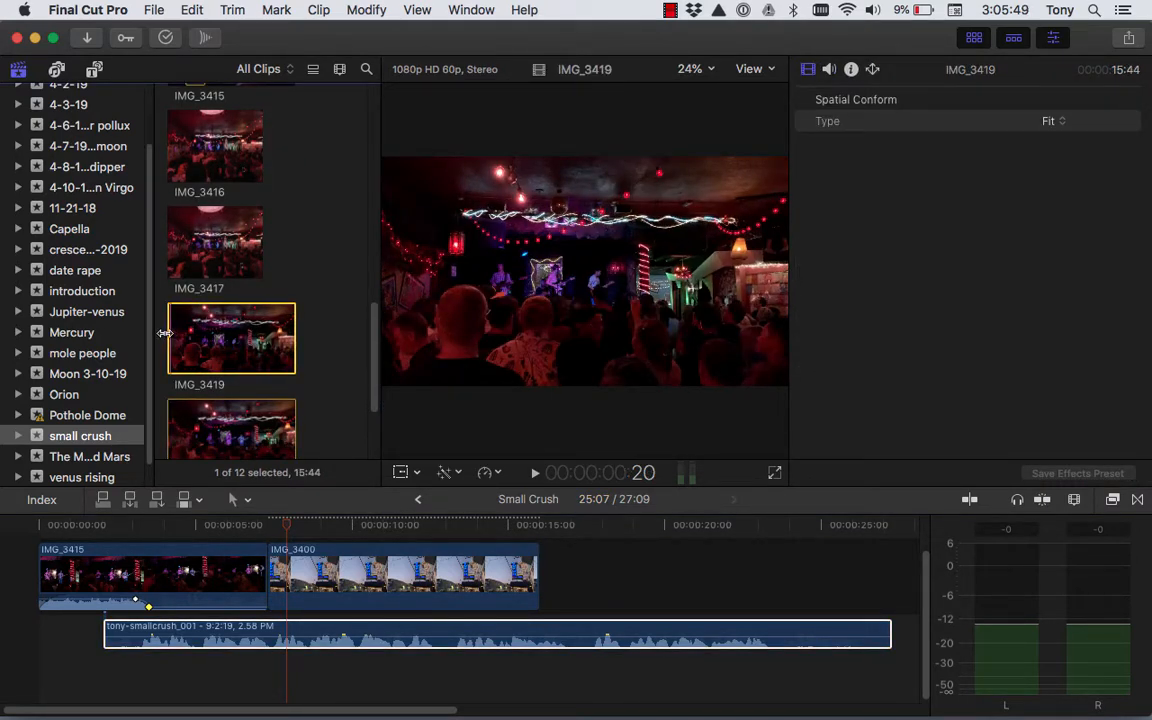
drag(165, 333, 189, 333)
key(space)
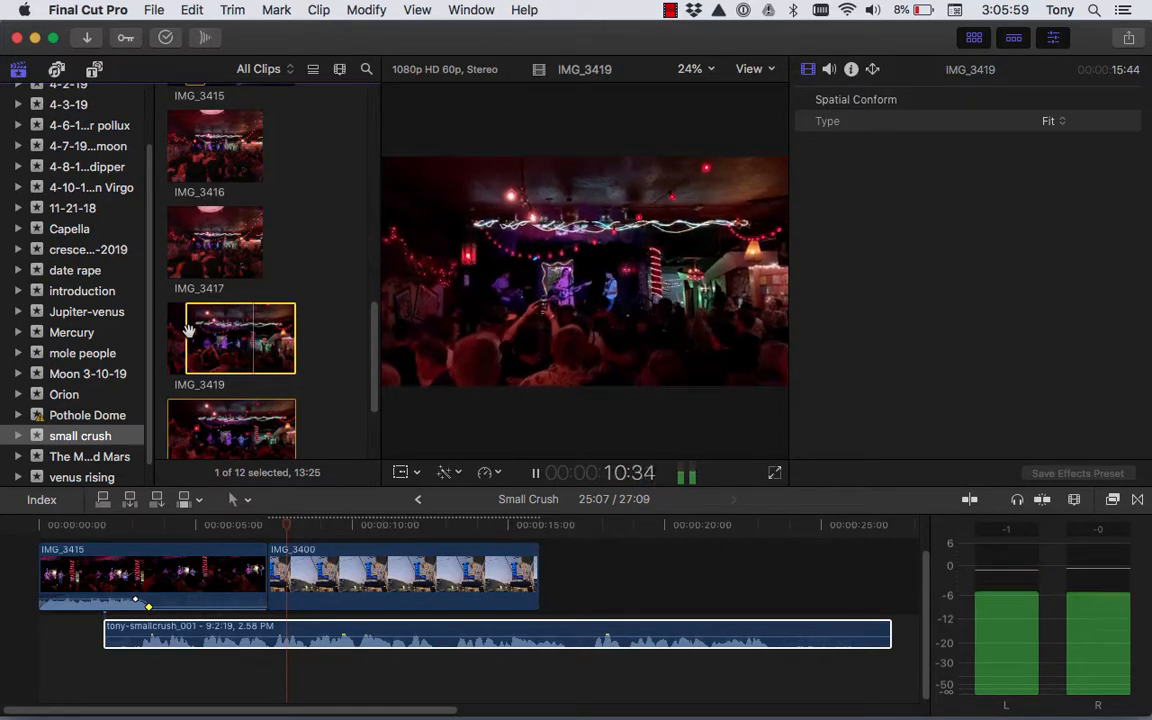
key(space)
drag(294, 352, 115, 575)
click(147, 583)
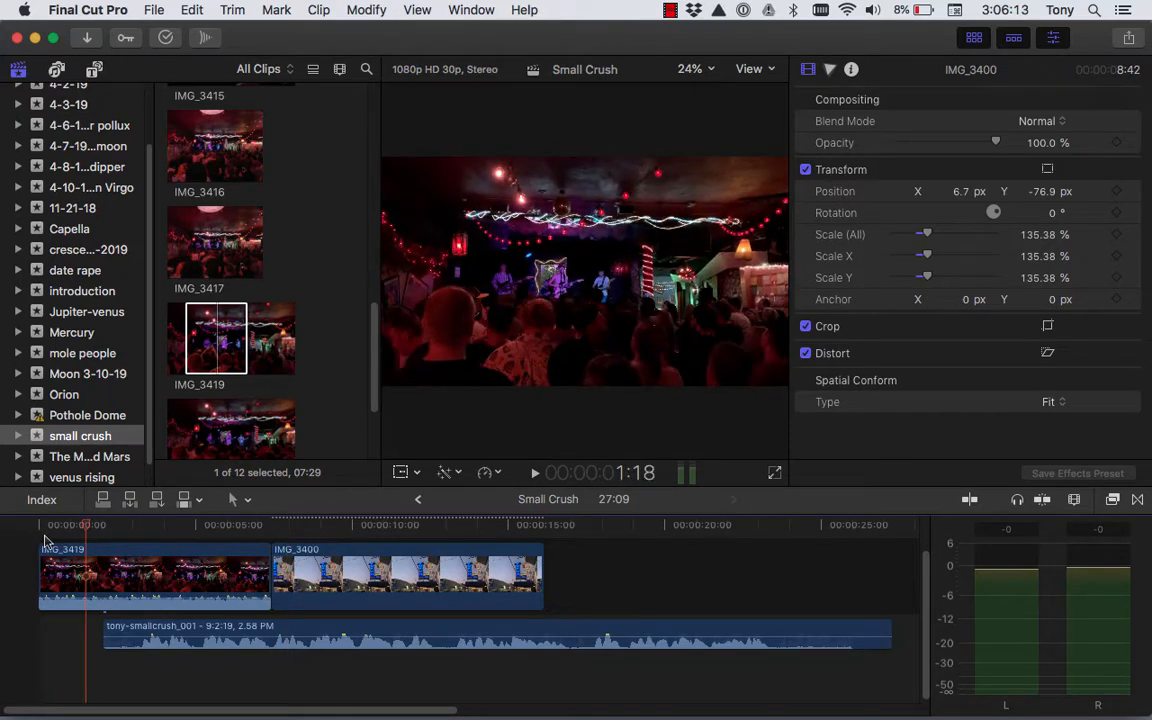
Fade in IMG_3419's audio, keyframe it lower about 3 seconds in under the voiceover, and play it back from the start
mouse_move(41, 600)
mouse_down()
mouse_move(30, 598)
mouse_move(55, 596)
mouse_up()
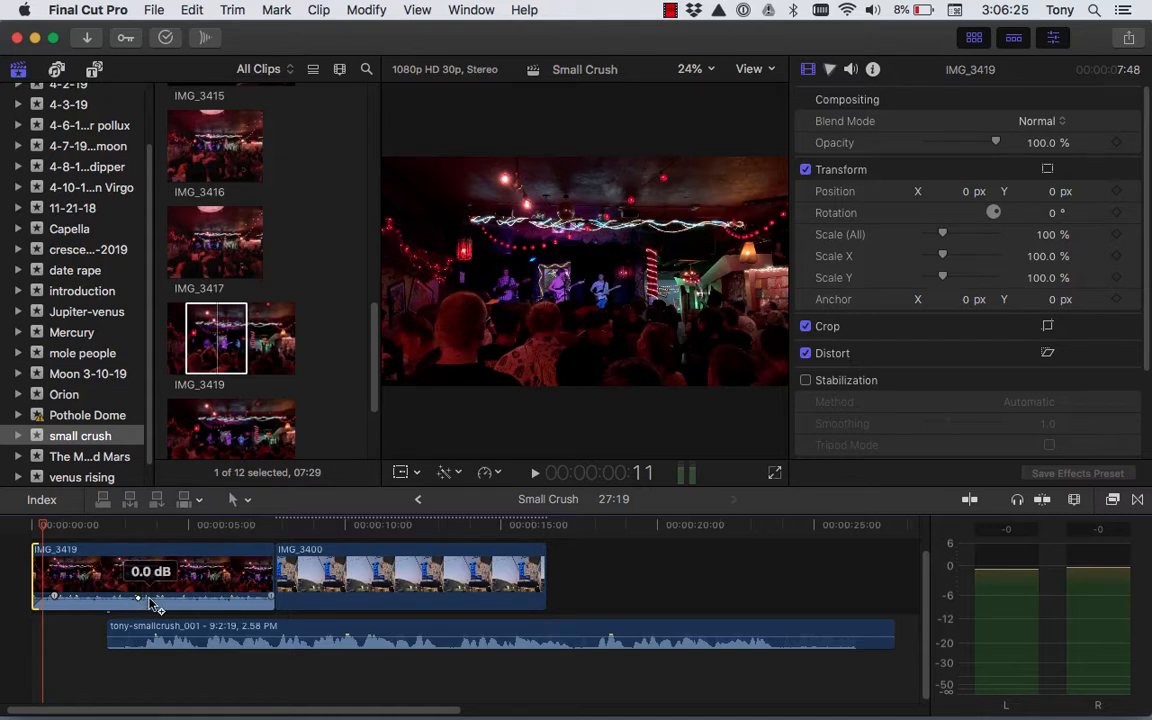
drag(148, 598, 148, 601)
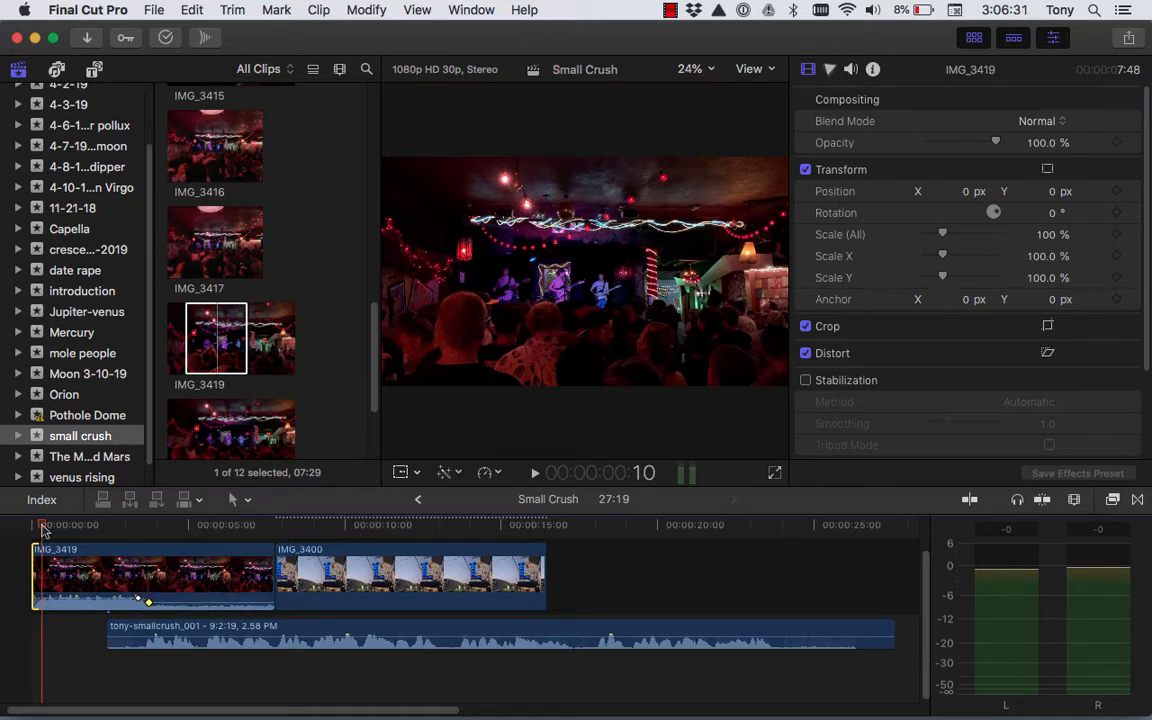
scroll(40, 528, left, 1)
key(space)
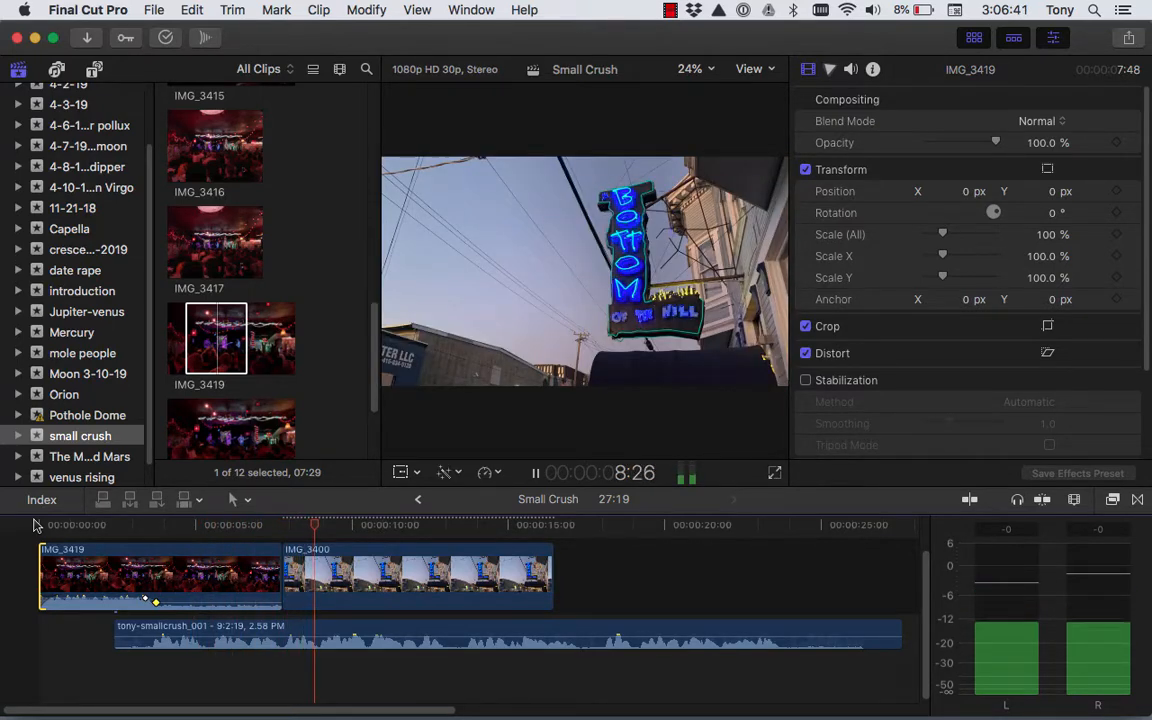
key(space)
Trim the end of IMG_3419 to a duration of about 6:36 and play across the cut to IMG_3400
drag(279, 557, 244, 557)
click(218, 527)
key(space)
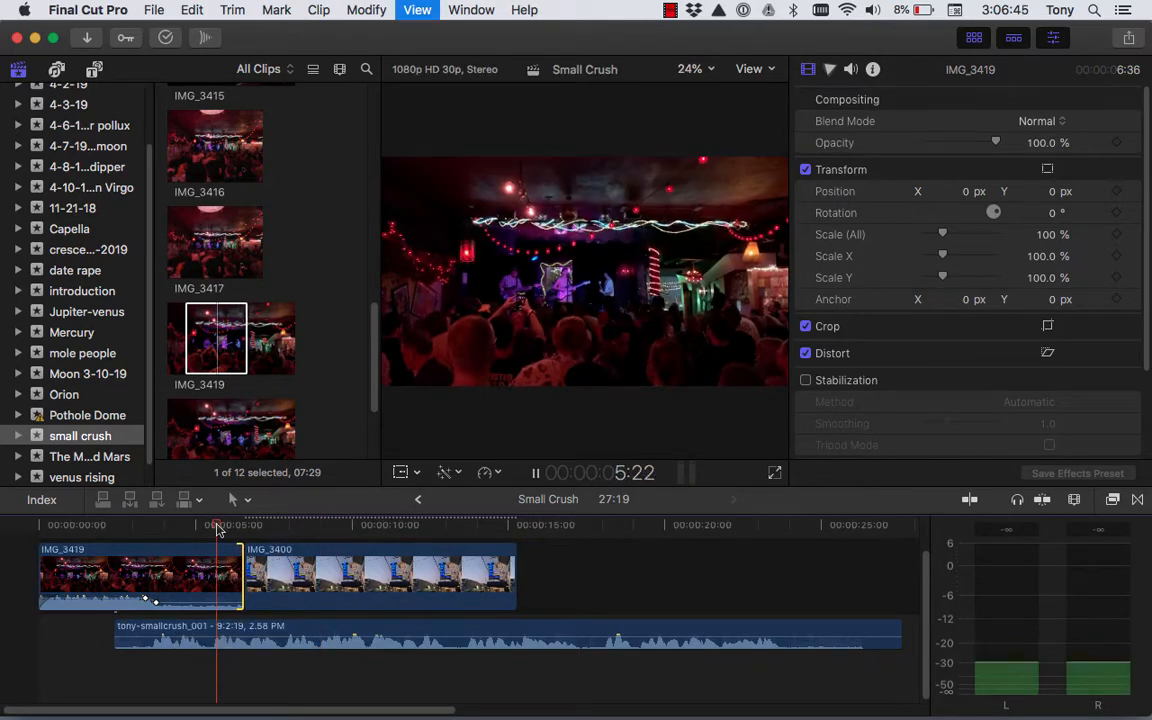
key(space)
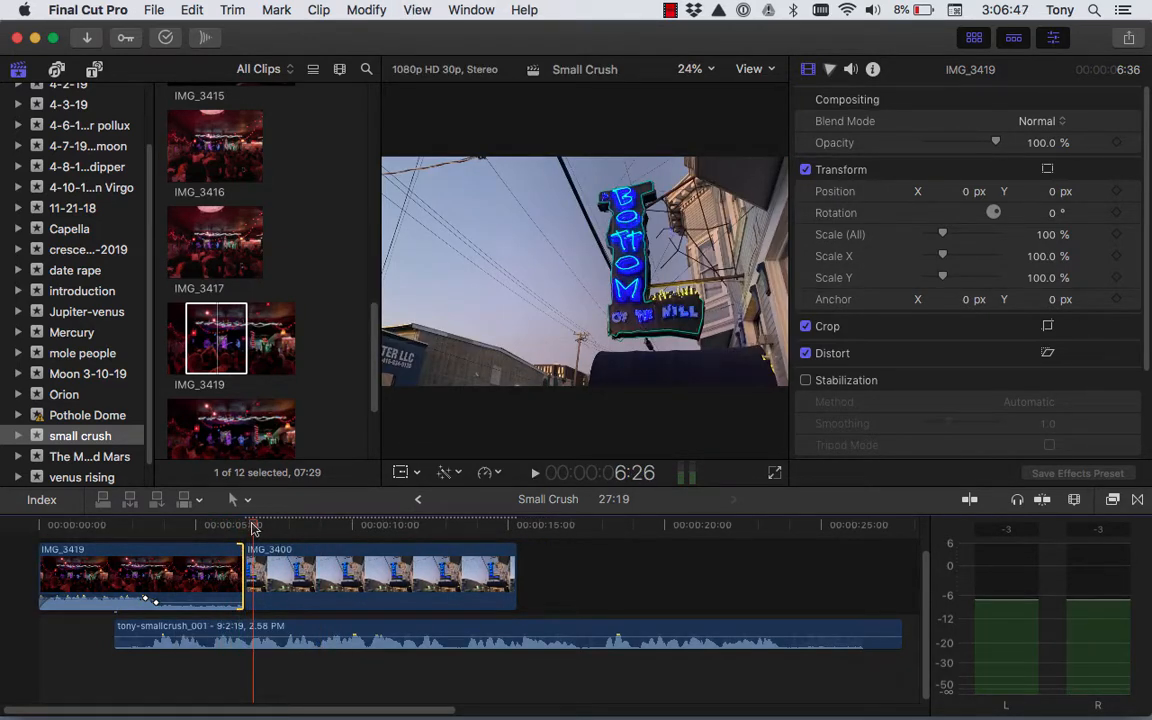
Insert a range of about 2:29 from photo IMG_3401 between IMG_3419 and IMG_3400, and play across it
click(242, 526)
scroll(228, 400, down, 2)
scroll(231, 400, up, 5)
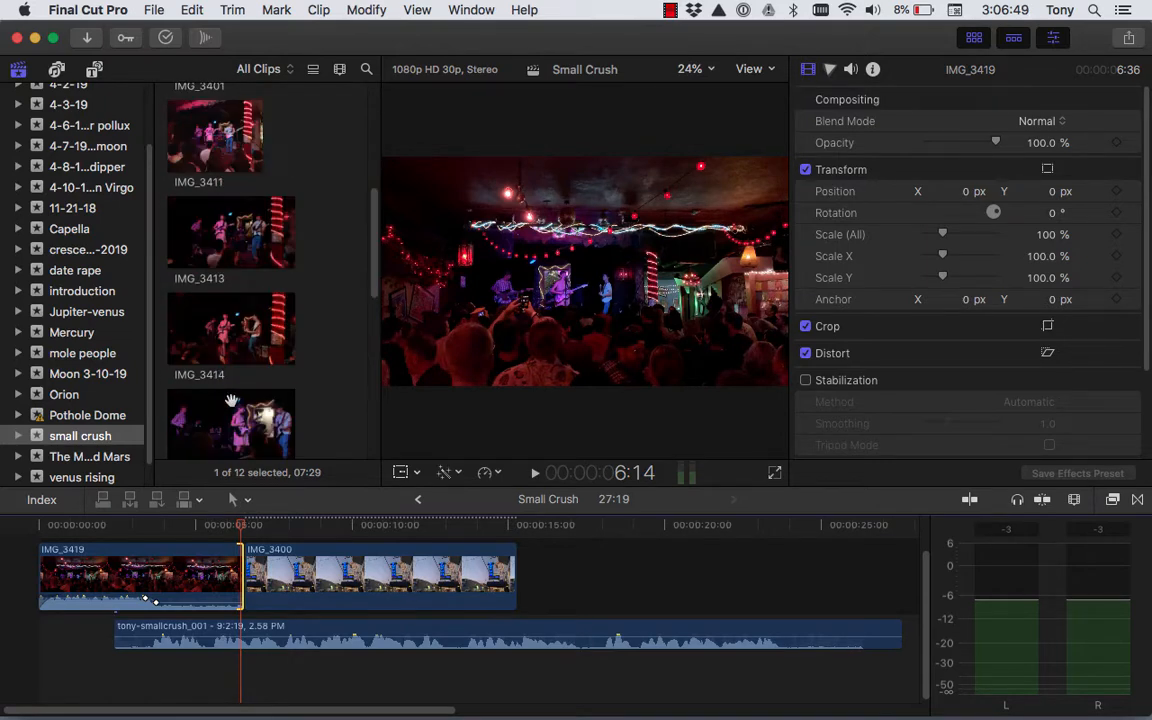
scroll(231, 400, up, 5)
scroll(231, 400, down, 1)
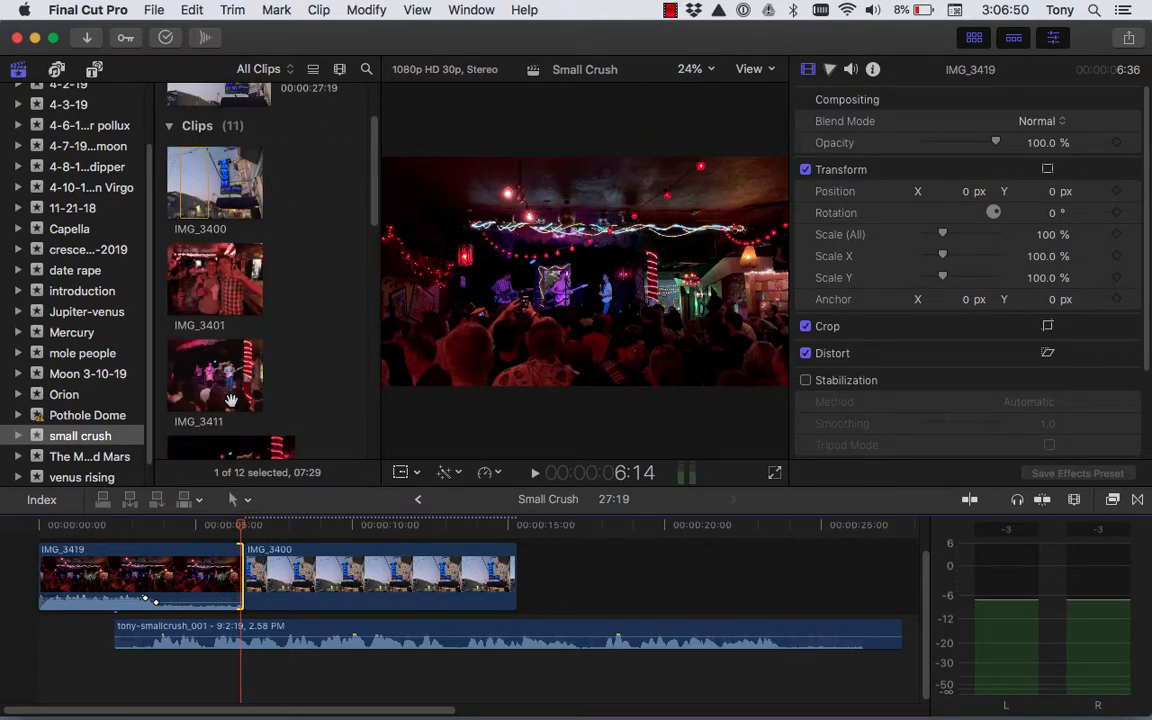
click(200, 279)
drag(210, 279, 248, 570)
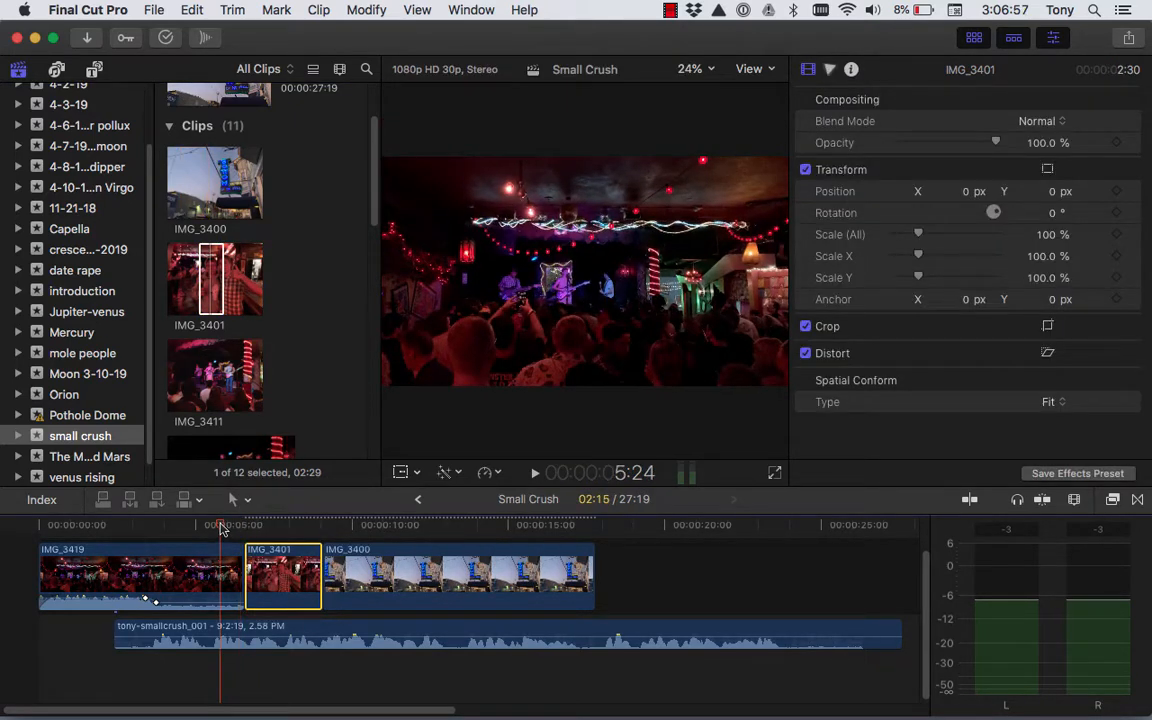
key(space)
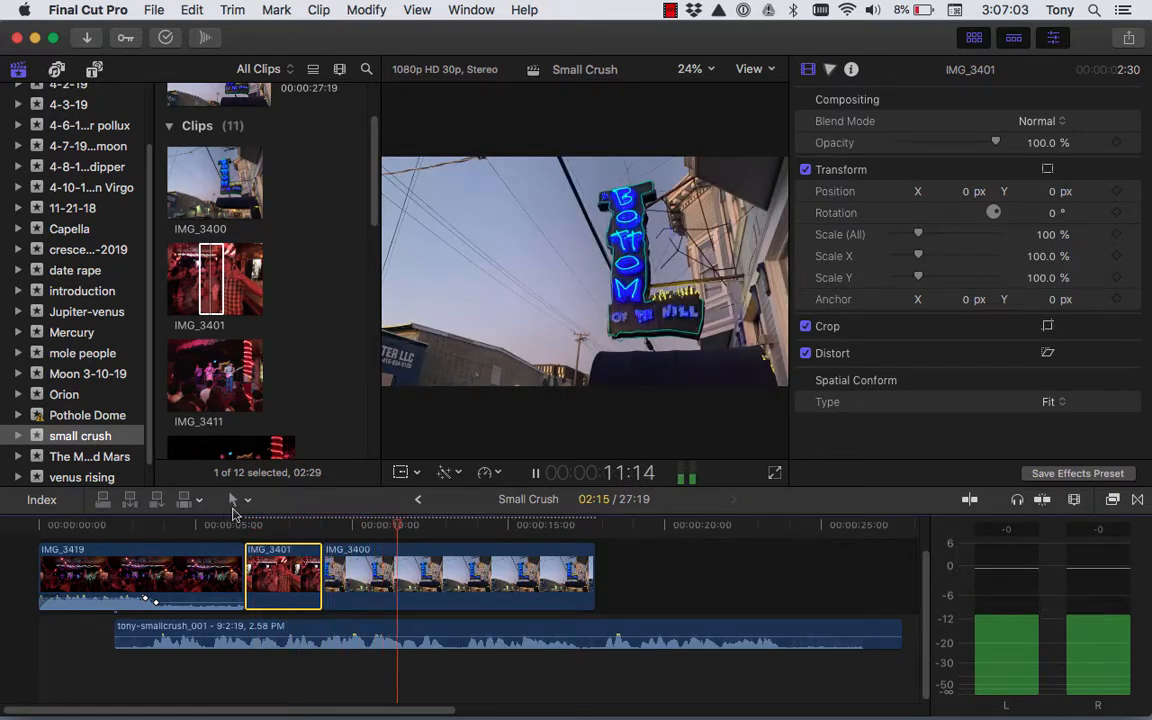
key(space)
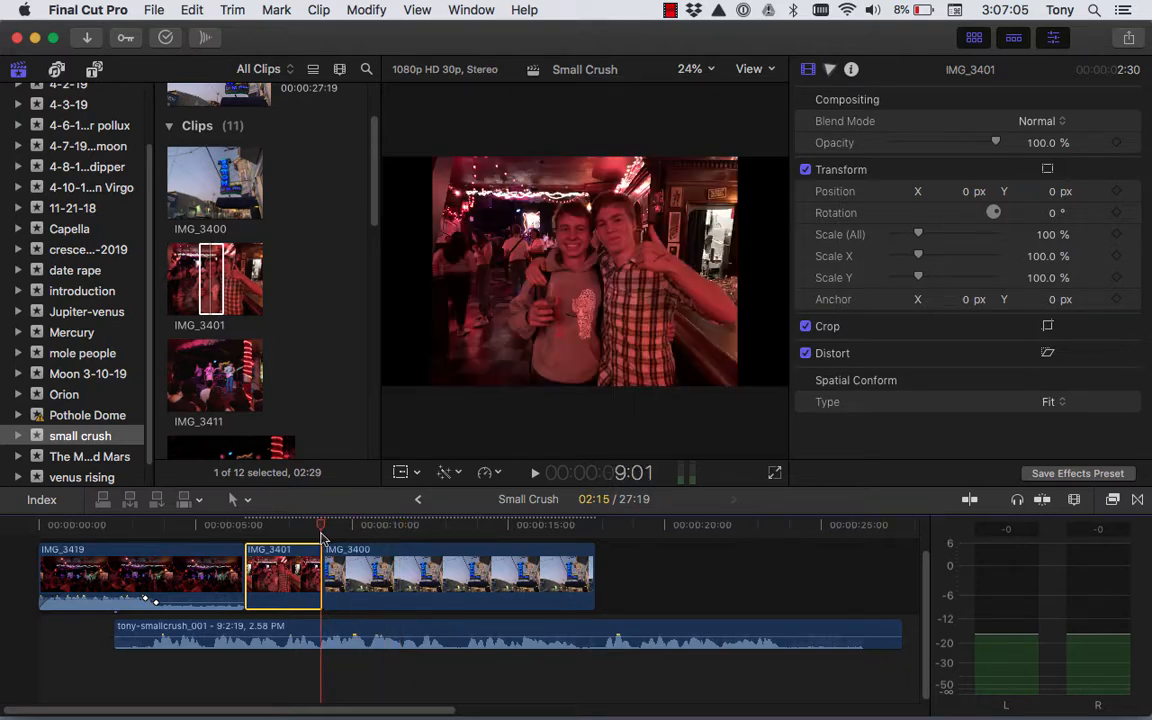
Insert a 10:00 range from the middle of clip IMG_3420 between IMG_3401 and IMG_3400, and trim its end to 6:18
scroll(262, 372, down, 12)
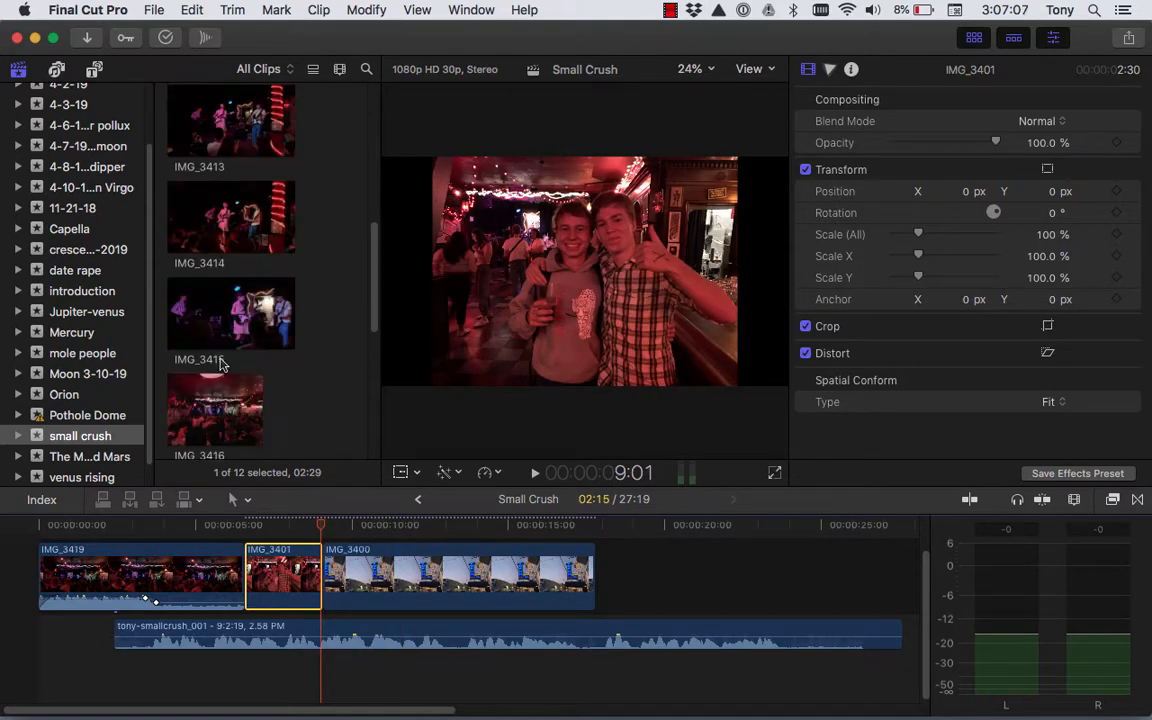
scroll(176, 272, down, 4)
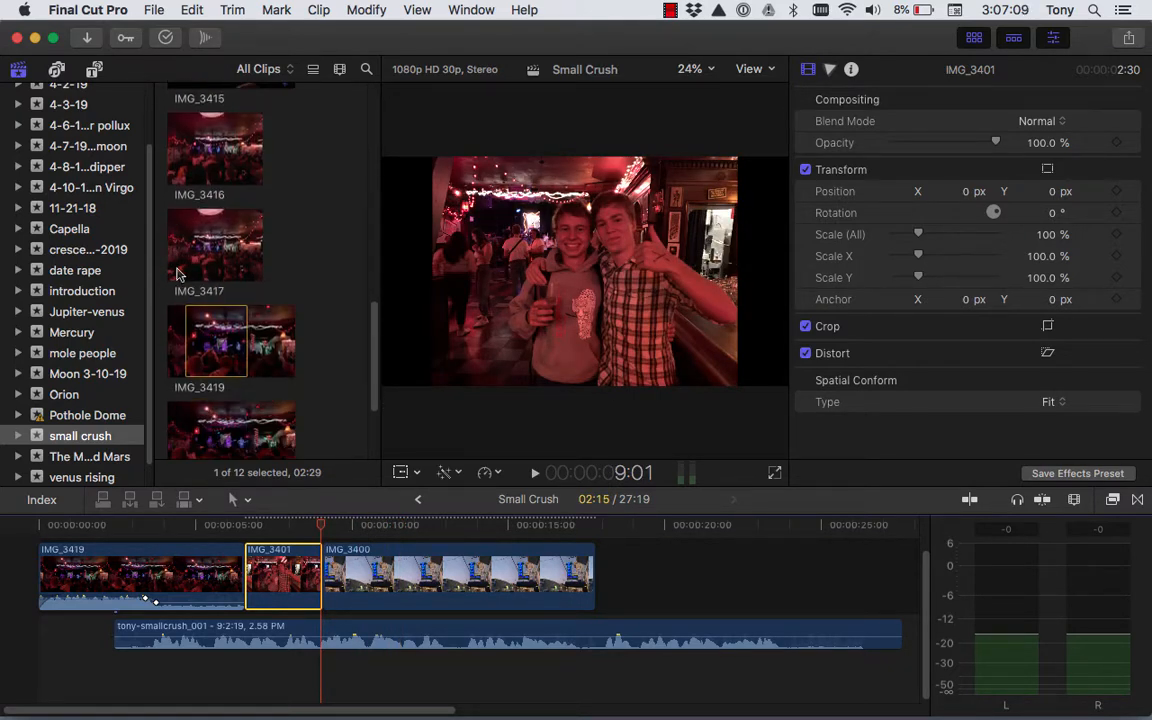
click(194, 302)
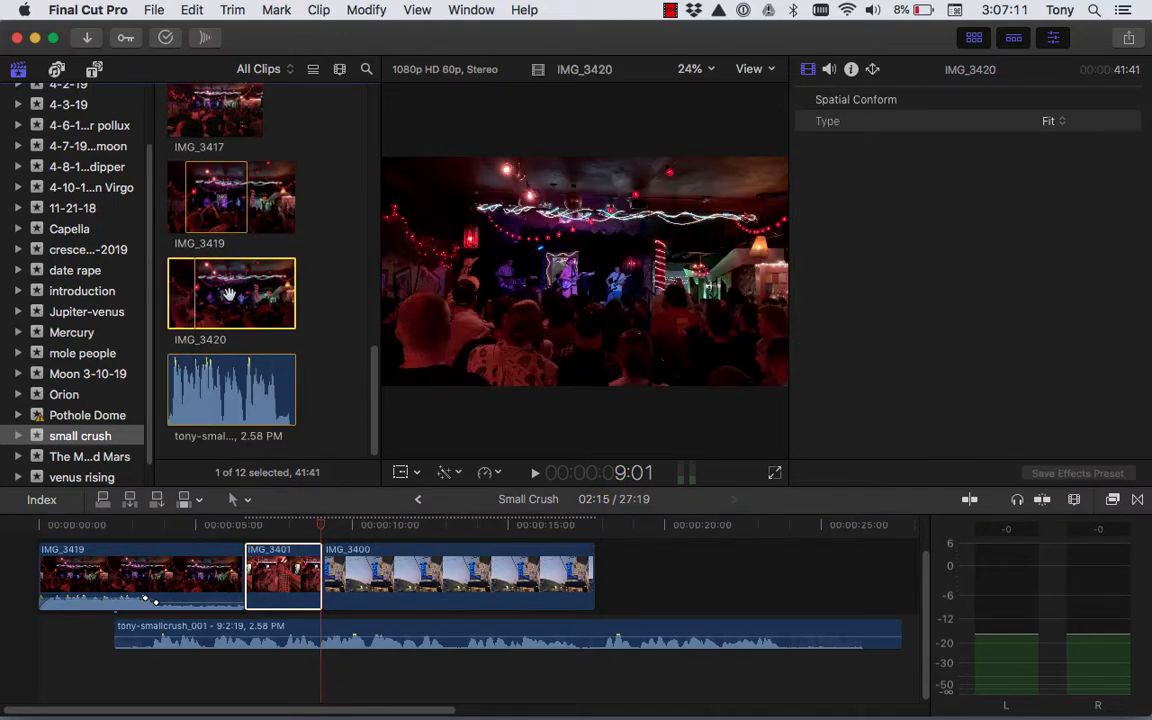
scroll(217, 297, up, 1)
scroll(195, 200, up, 2)
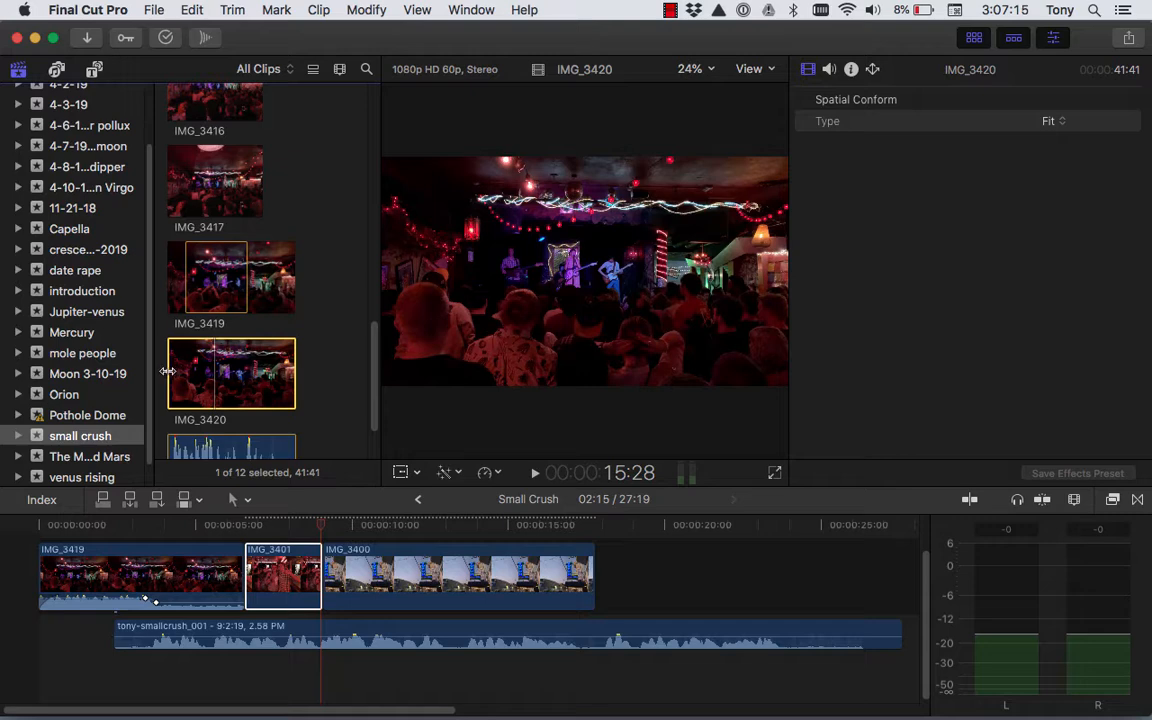
drag(167, 371, 215, 372)
drag(293, 372, 326, 577)
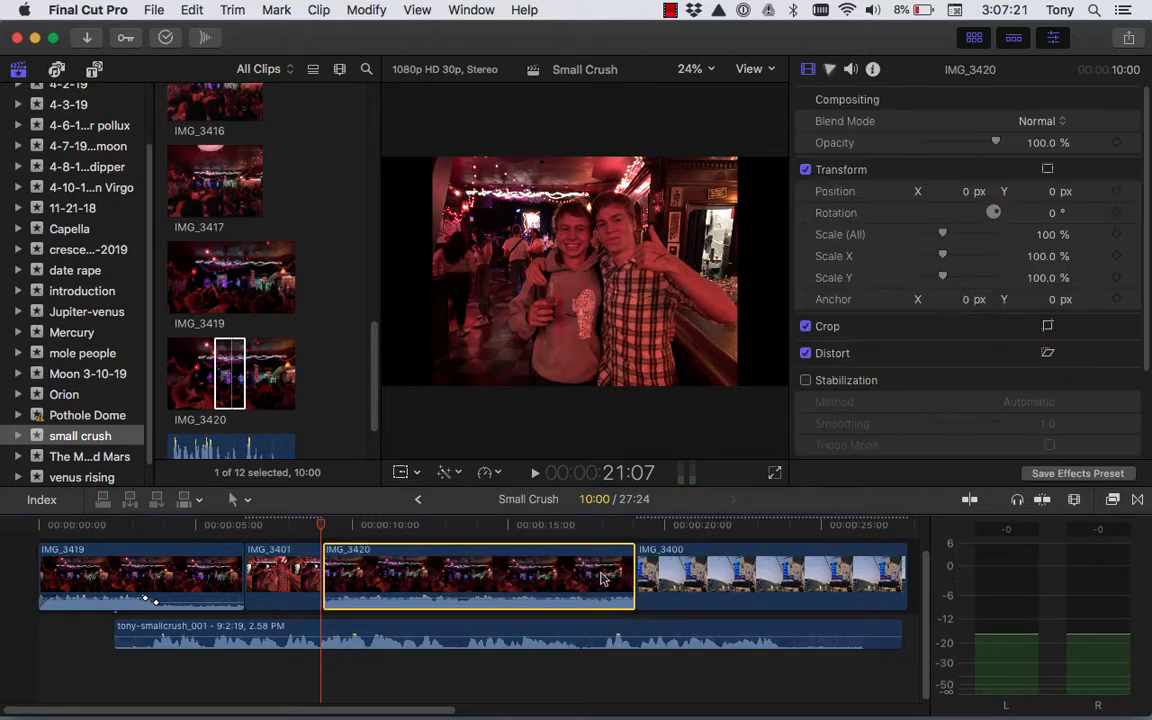
drag(630, 568, 517, 570)
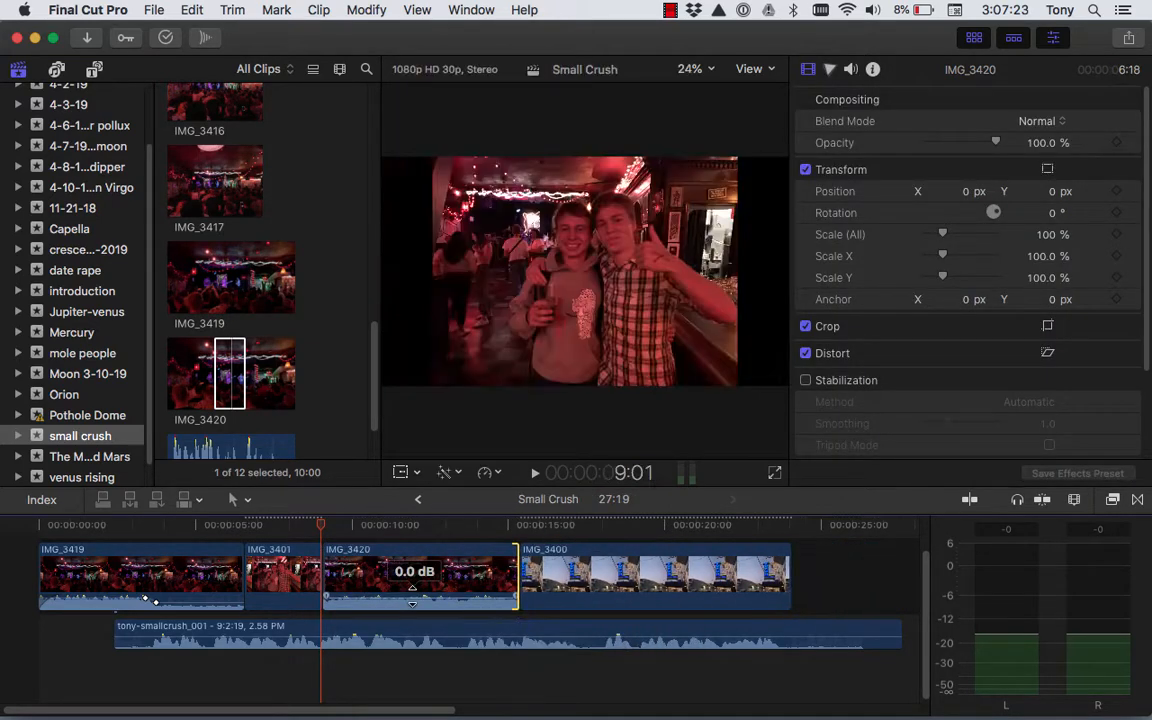
Lower IMG_3420's audio beneath the voiceover and shorten IMG_3400 from its end to about 2.5 seconds
drag(416, 592, 416, 606)
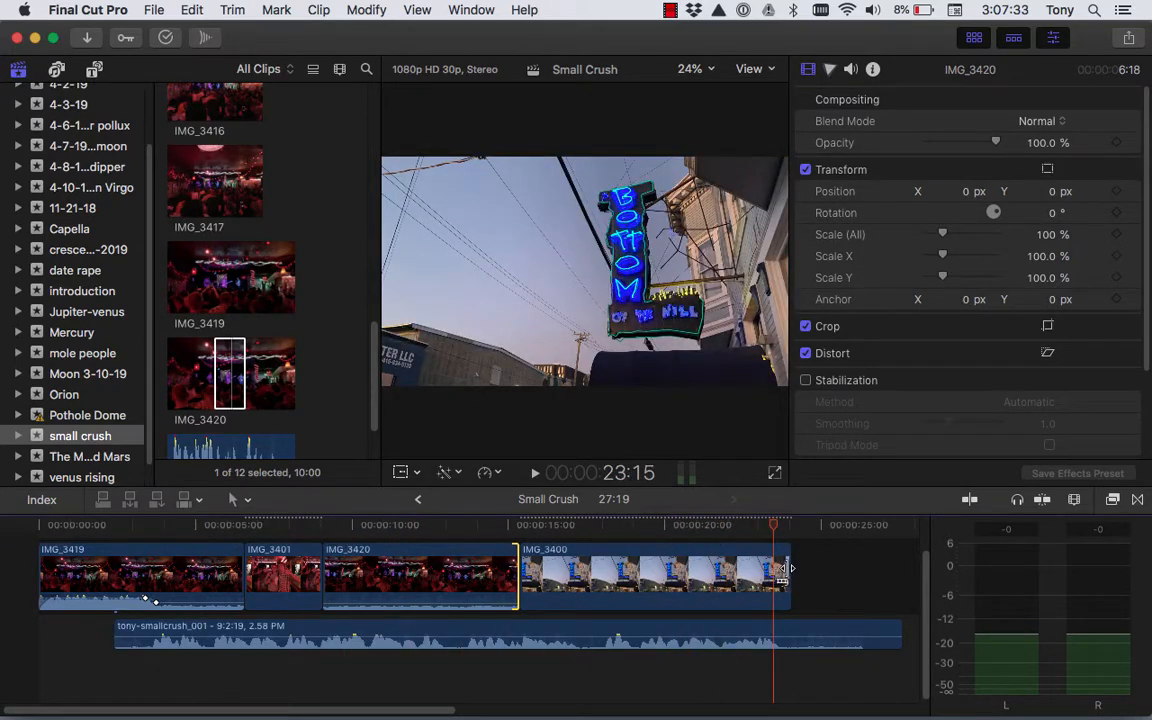
drag(783, 568, 600, 568)
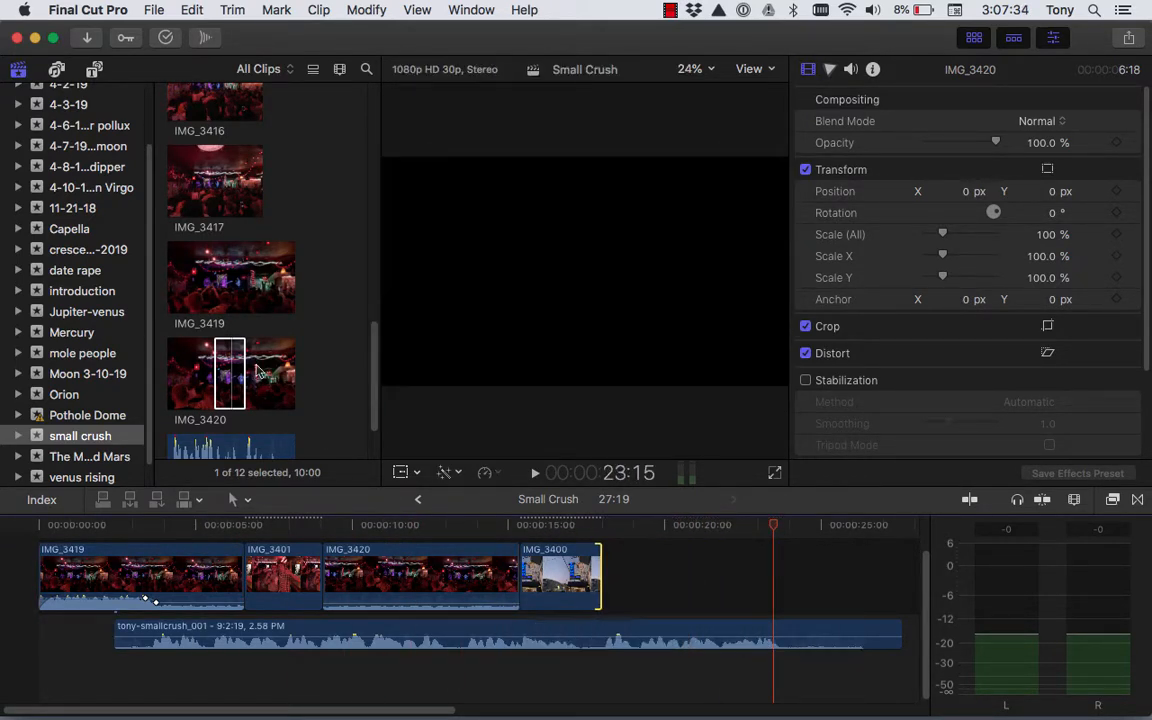
Add a range of about 2:25 from photo IMG_3417 after IMG_3400 and play the timeline from the beginning
click(216, 257)
click(197, 188)
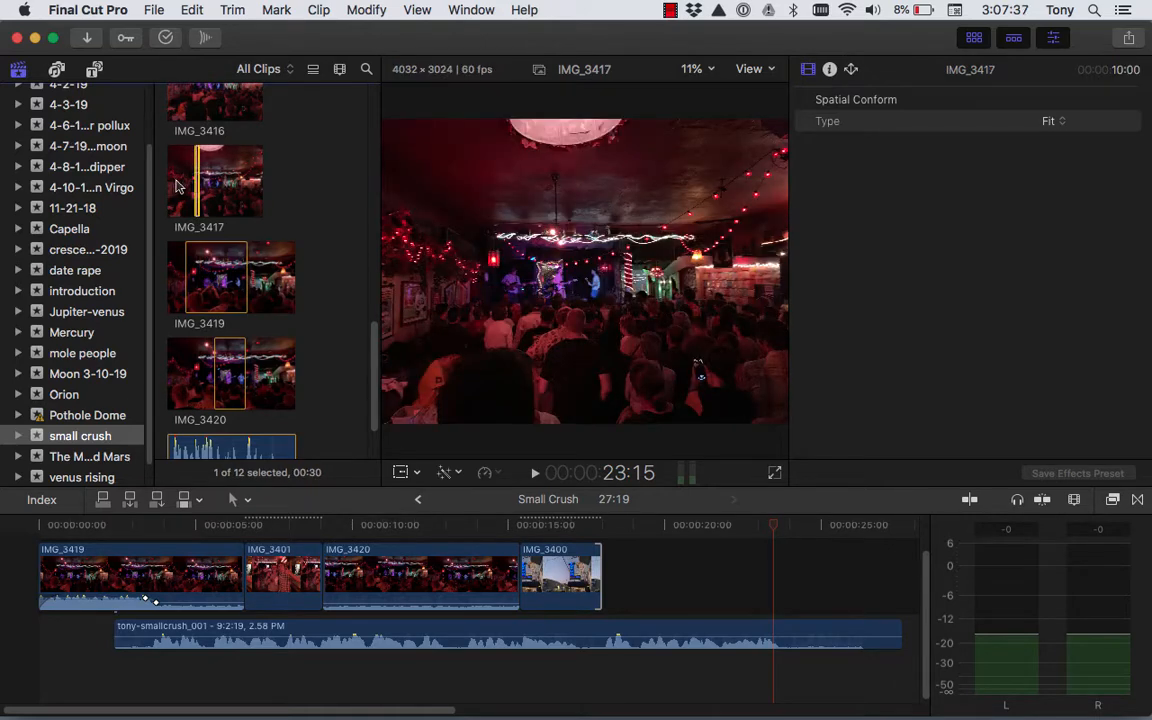
drag(203, 178, 640, 578)
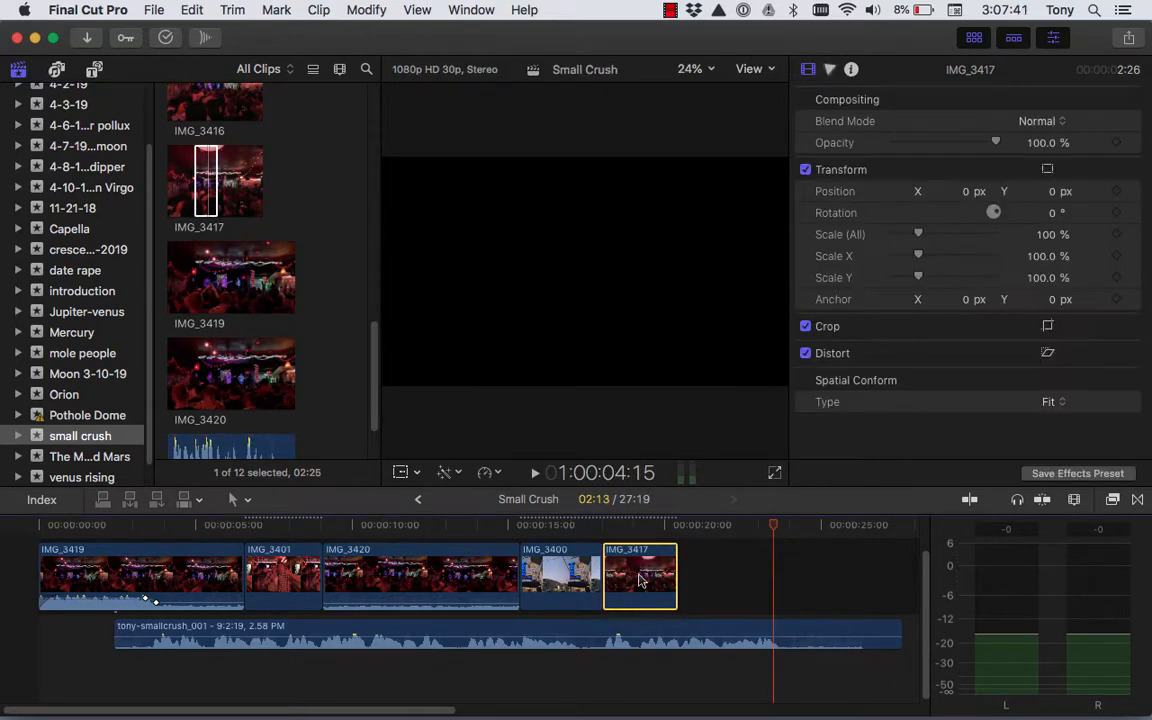
drag(595, 525, 18, 517)
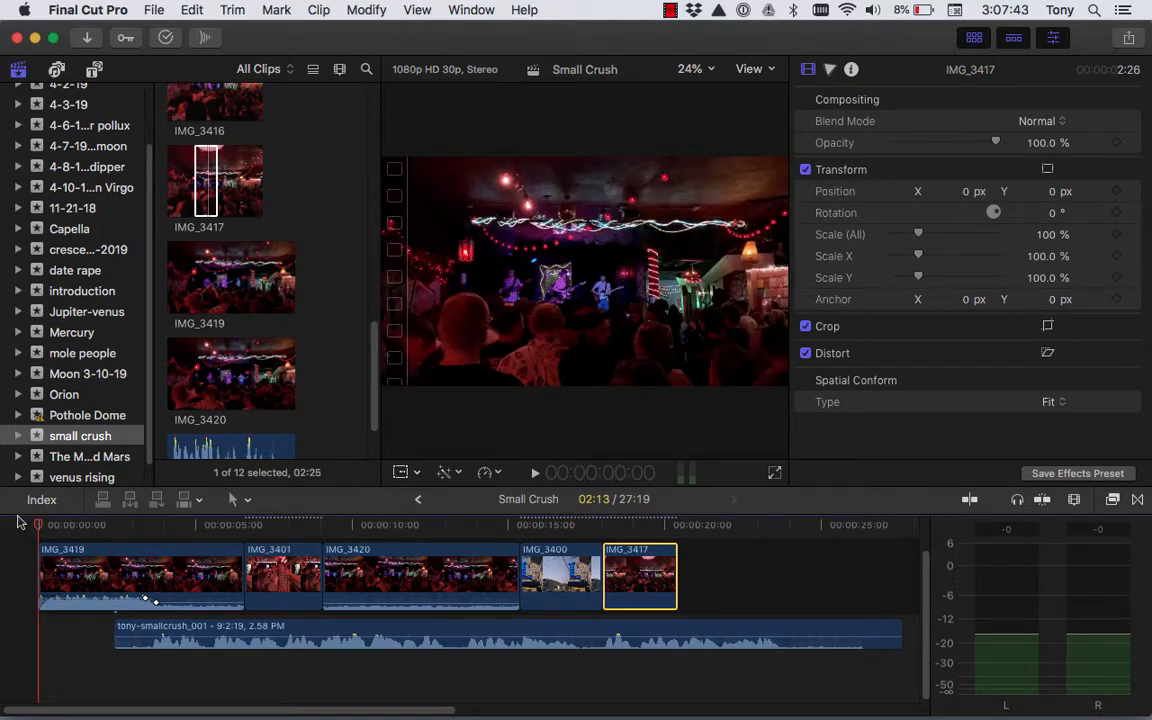
key(space)
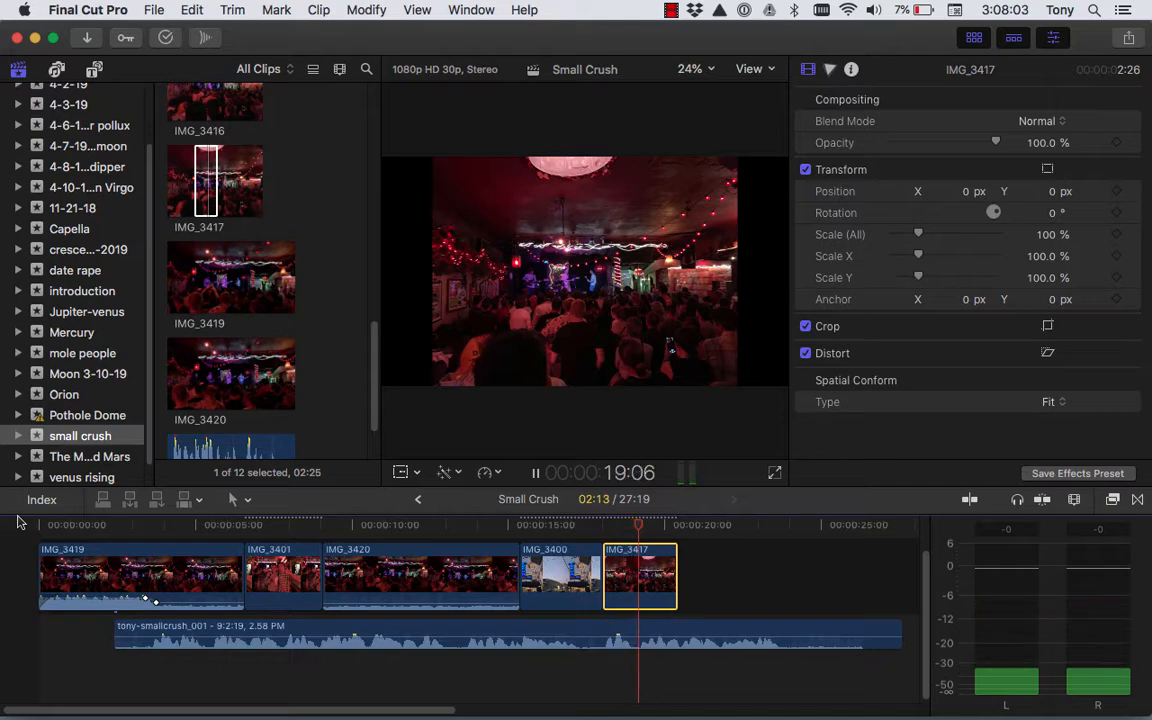
key(space)
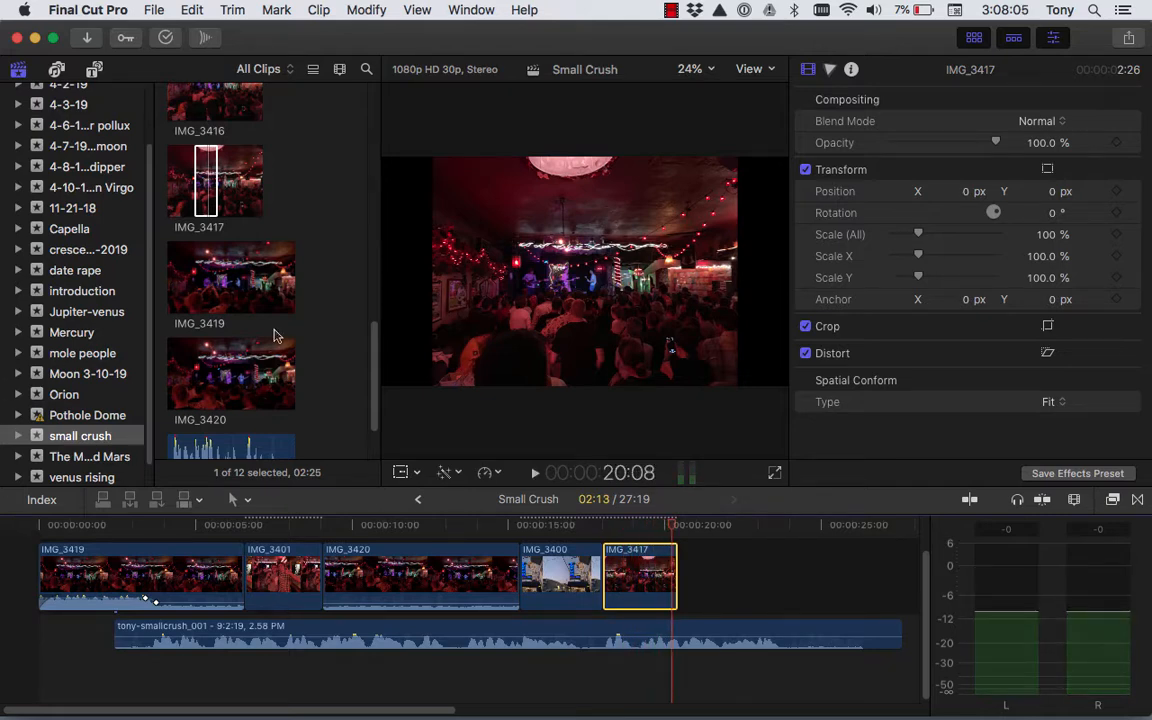
Add a range of about 4:15 from photo IMG_3416 to the timeline after IMG_3417
scroll(240, 288, up, 1)
click(220, 148)
drag(220, 148, 717, 528)
Add clip IMG_3414 after IMG_3416 and trim its end to a duration of about 3:04, near the end of the voiceover
scroll(340, 422, down, 3)
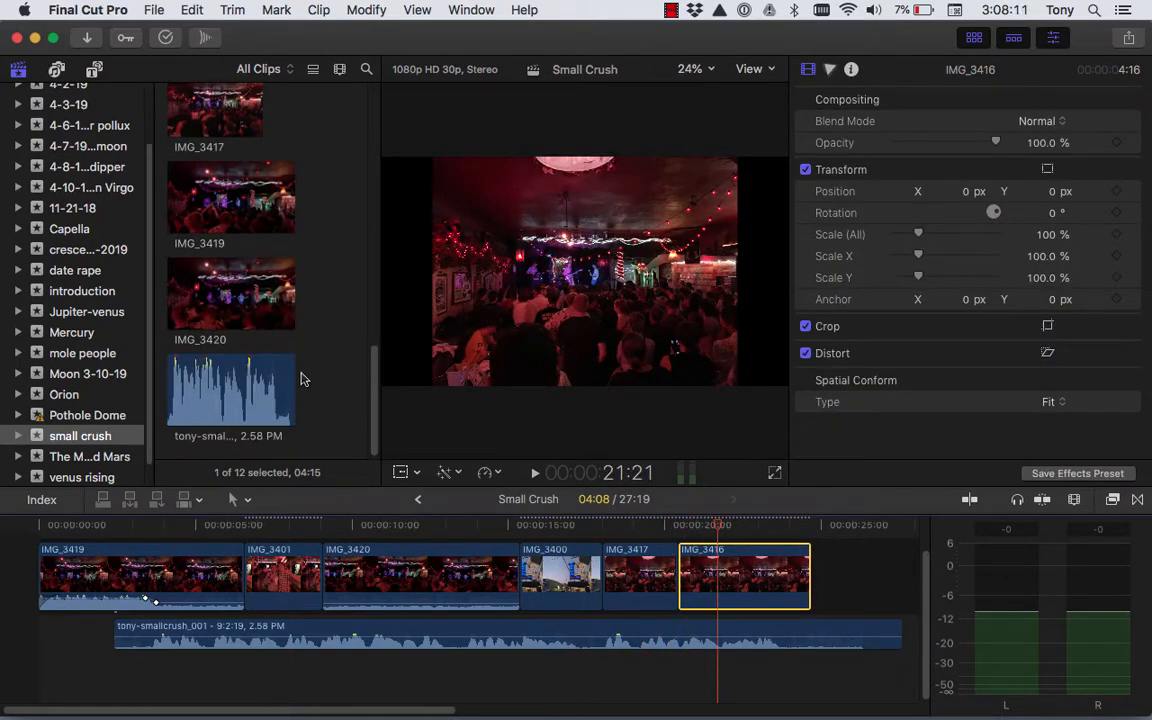
click(214, 290)
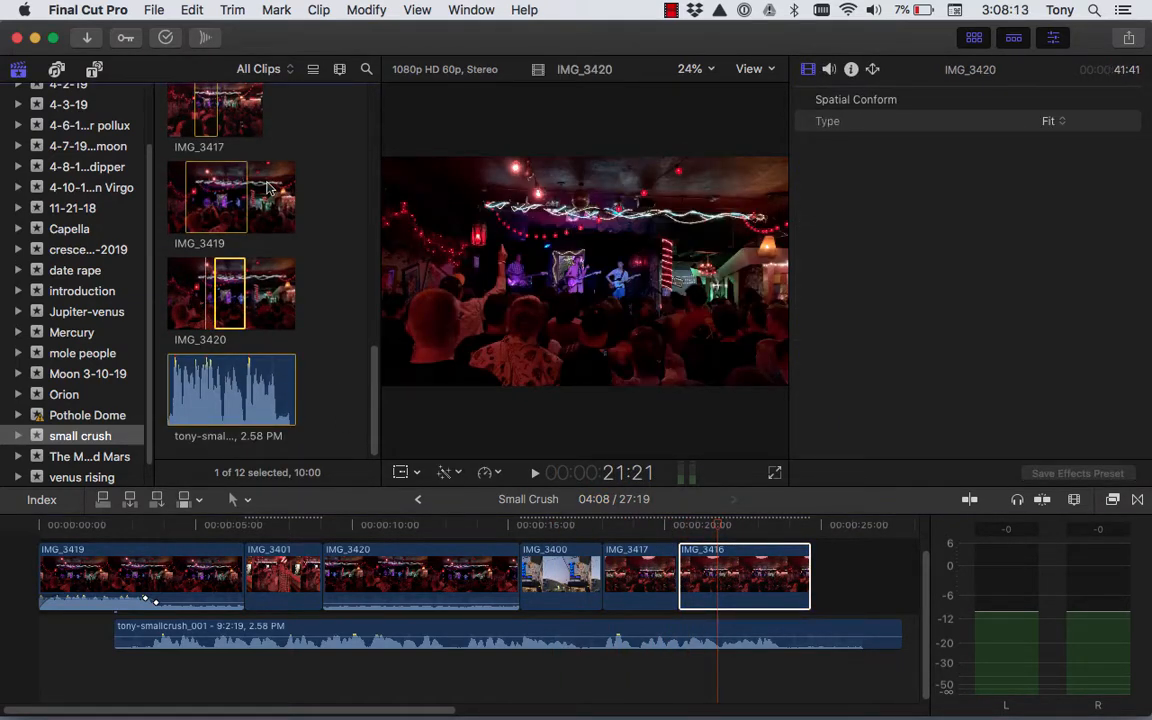
scroll(240, 170, up, 5)
click(195, 168)
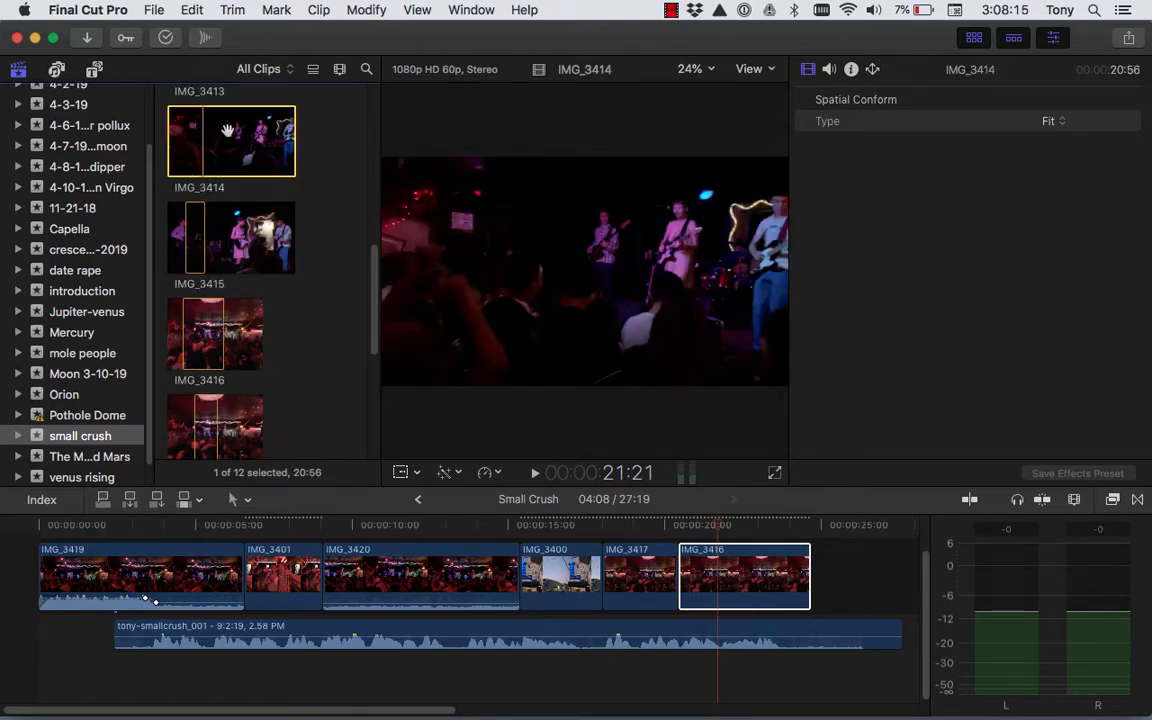
drag(229, 131, 830, 584)
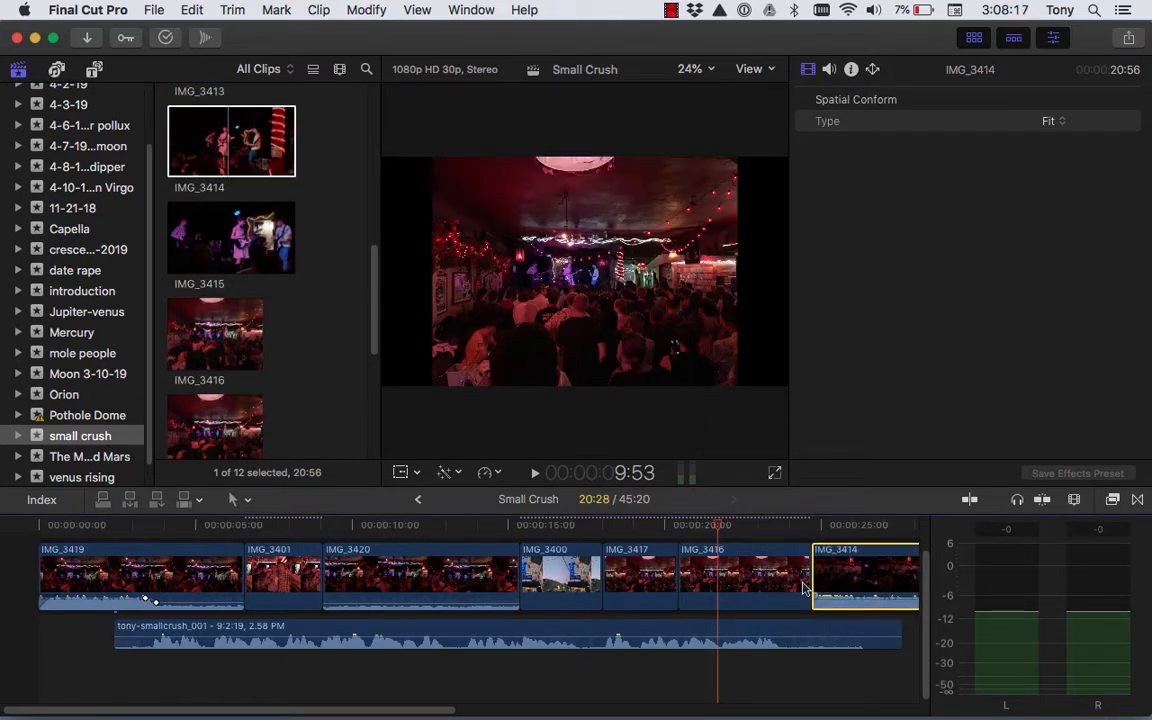
drag(447, 713, 752, 712)
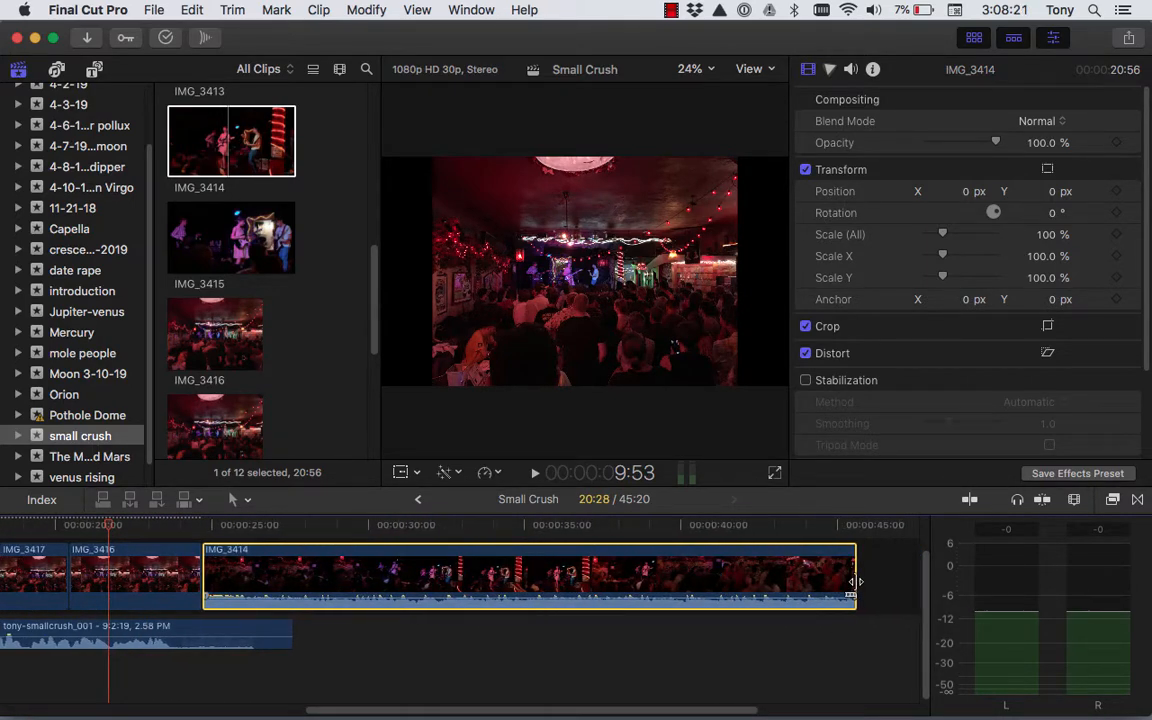
drag(856, 581, 296, 586)
drag(360, 710, 85, 708)
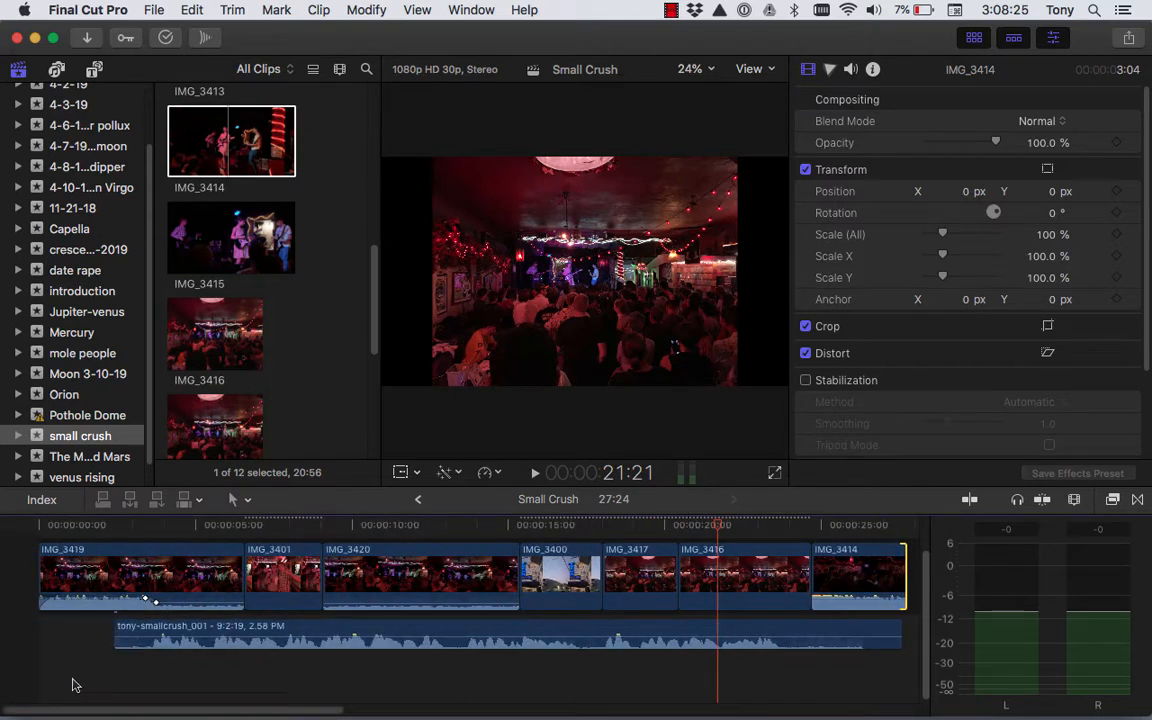
Detach the audio from the opening clip IMG_3419
click(277, 573)
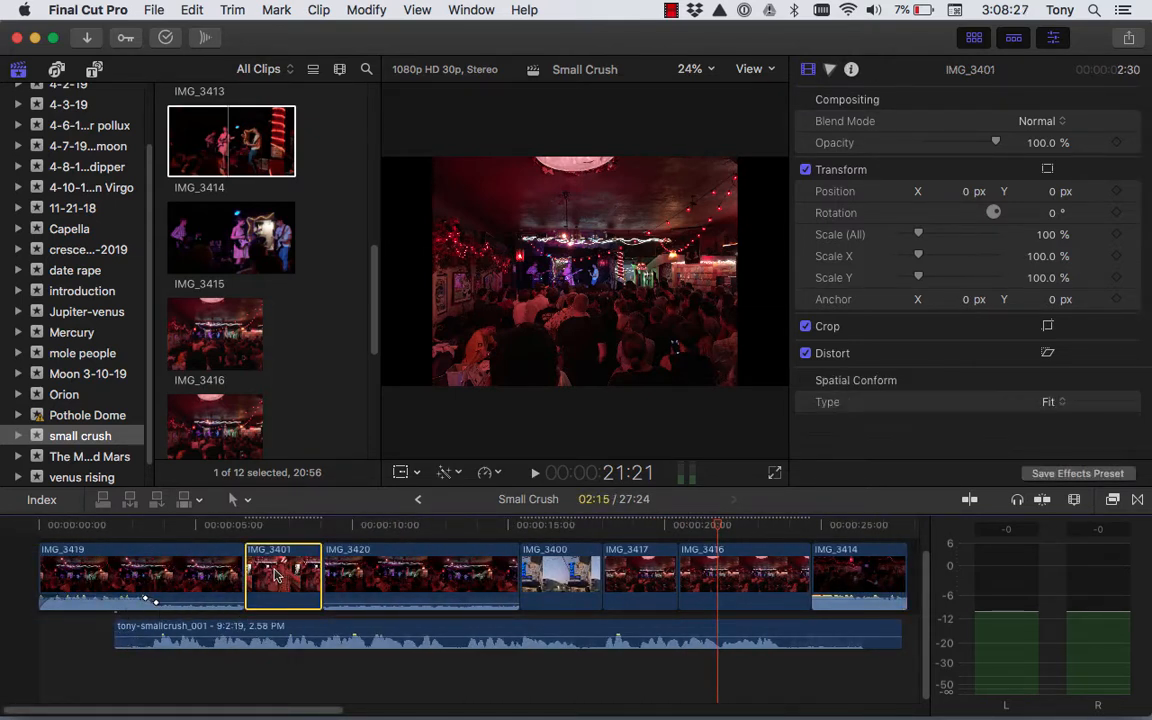
click(205, 572)
right_click(205, 572)
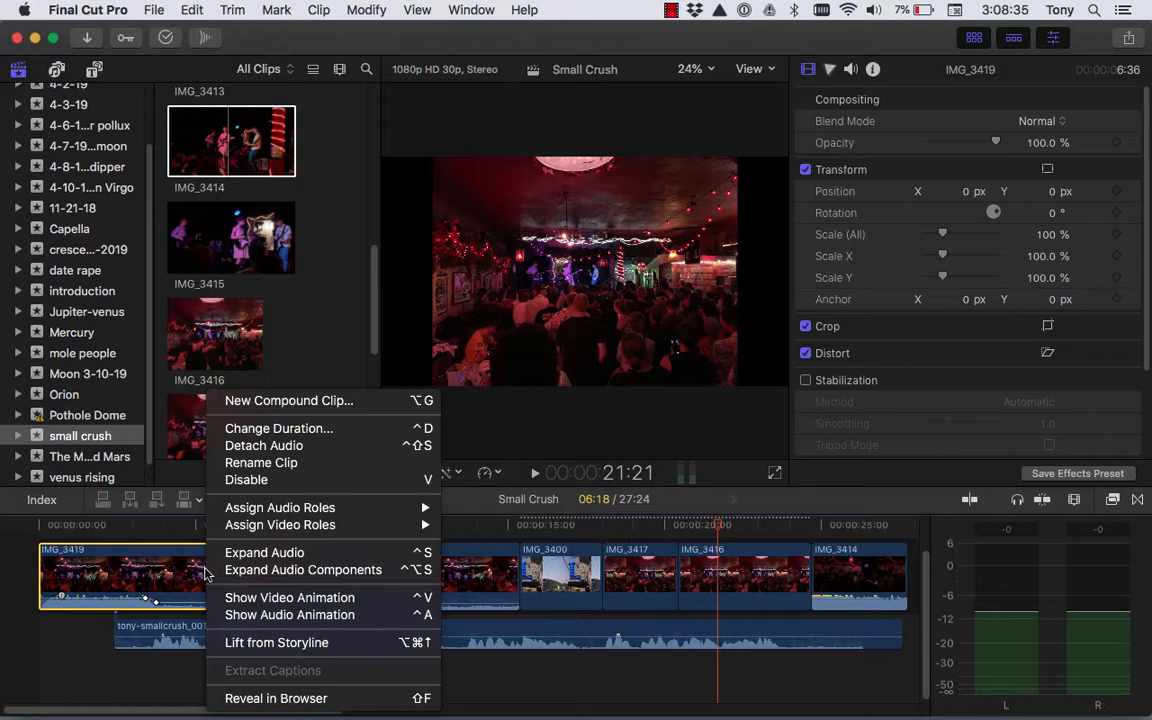
click(260, 446)
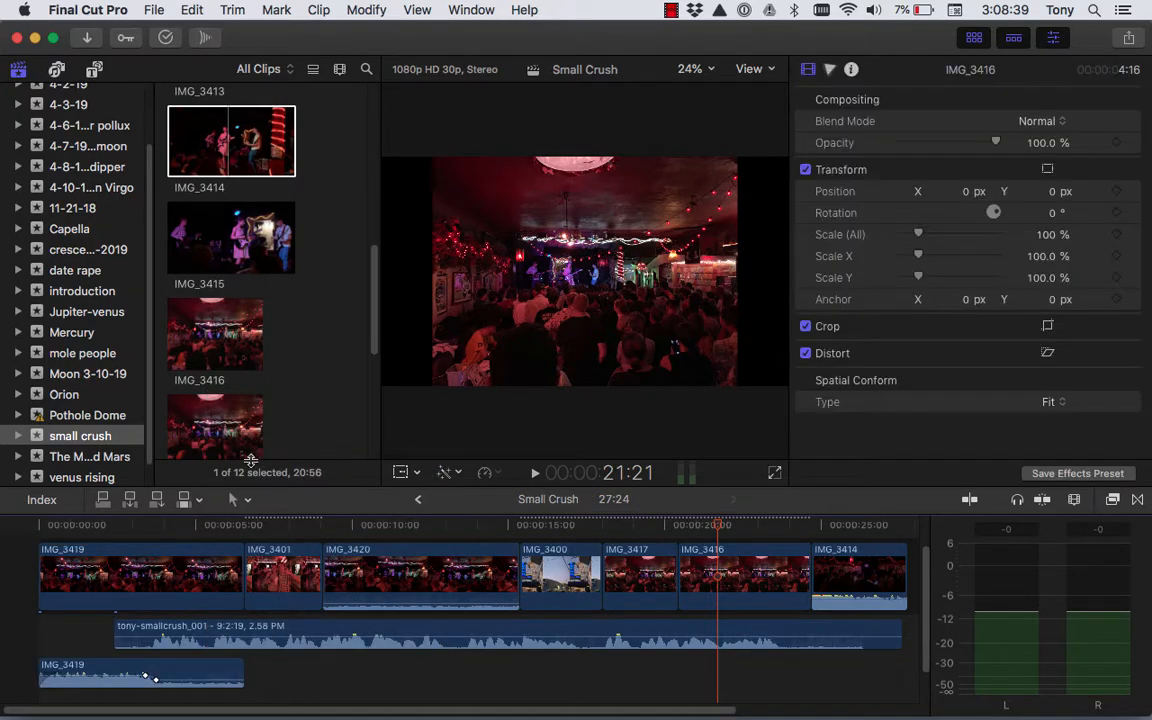
click(78, 600)
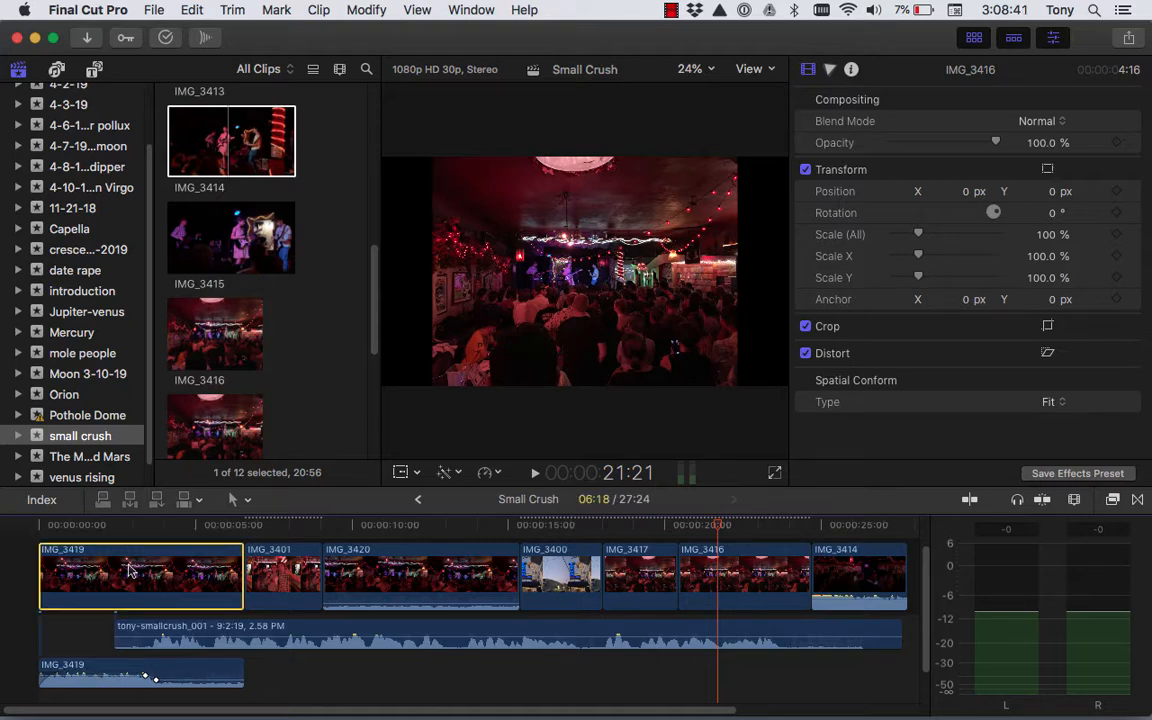
Extend the detached IMG_3419 audio beneath IMG_3420 to about 13:45 and lower IMG_3420's own audio to near silence
click(180, 677)
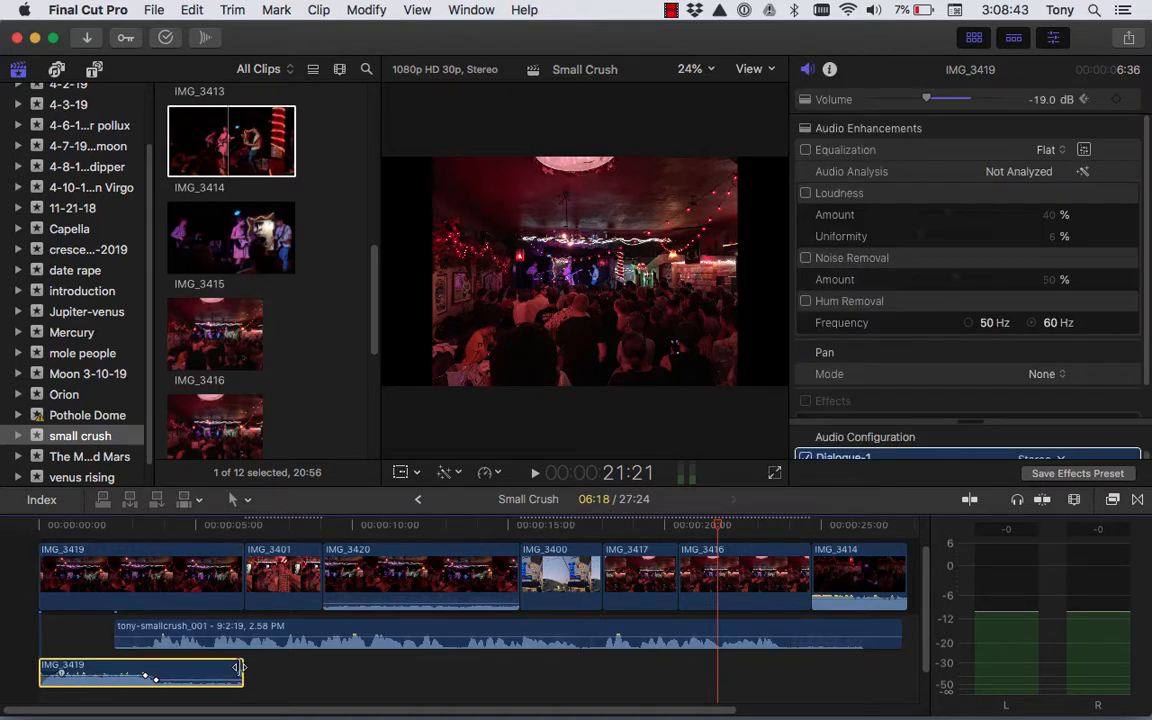
drag(242, 672, 589, 677)
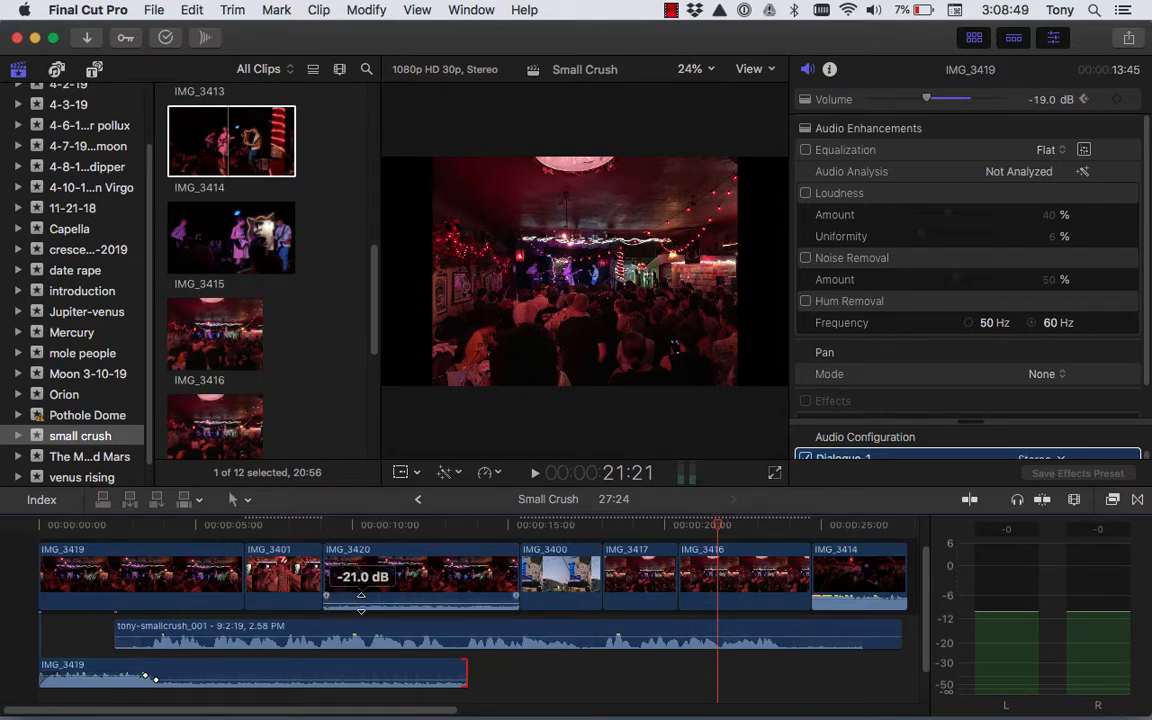
drag(350, 588, 365, 606)
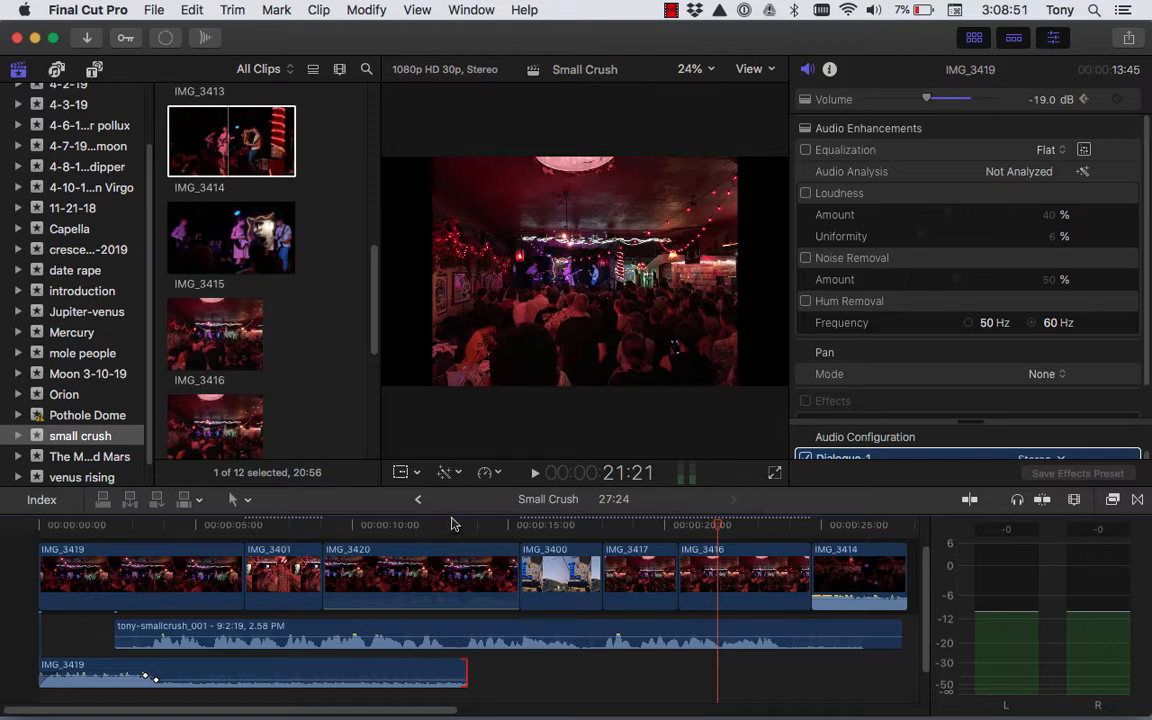
Play the timeline from about 4:14 into IMG_3420 to check the extended audio beneath the voiceover
click(181, 526)
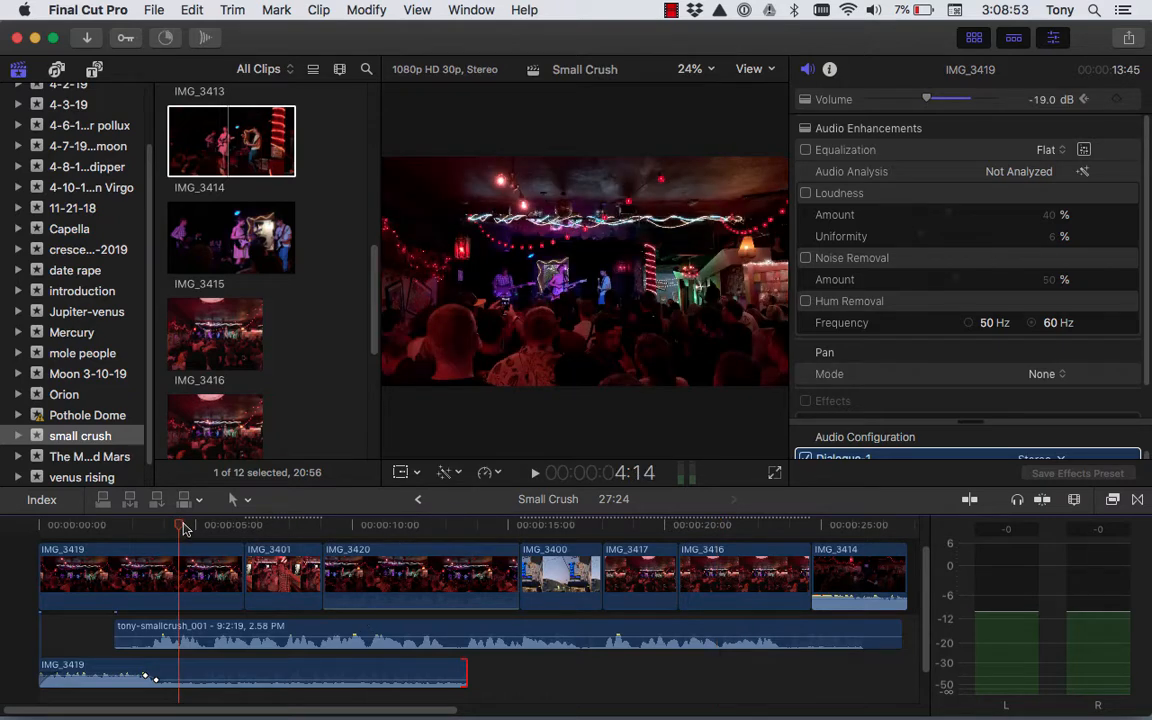
key(space)
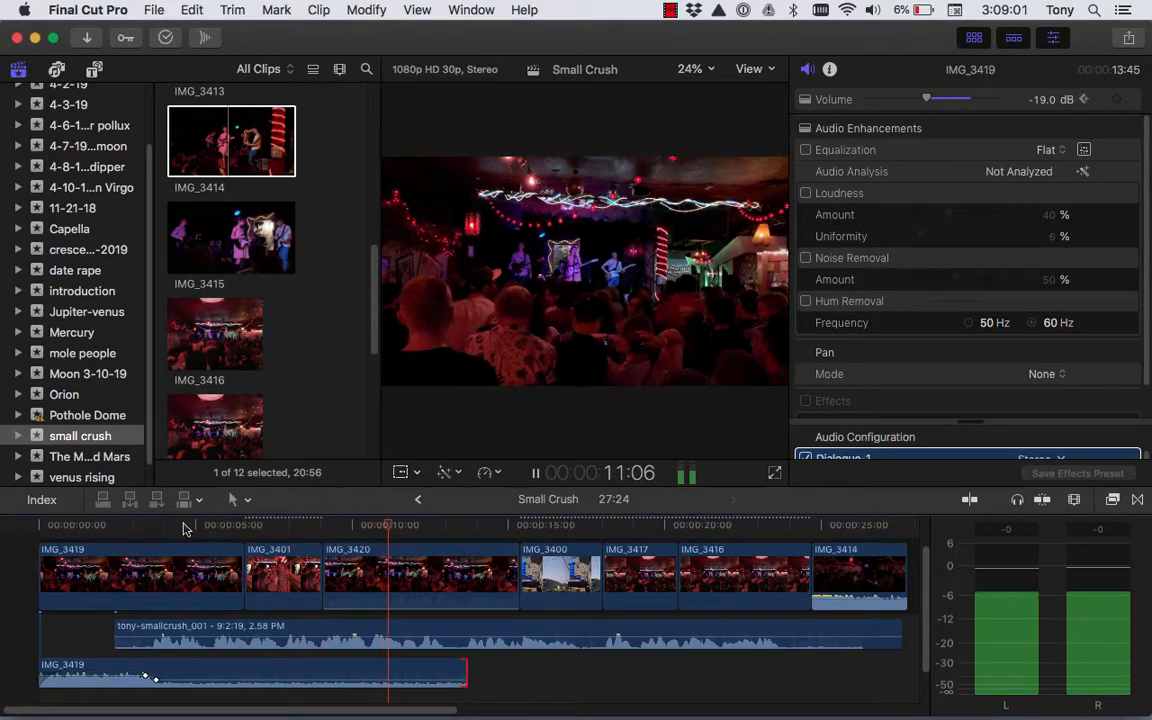
key(space)
Trim the detached IMG_3419 audio to about 9:16, ending just past the start of IMG_3420, and raise IMG_3420's own audio
drag(342, 525, 323, 541)
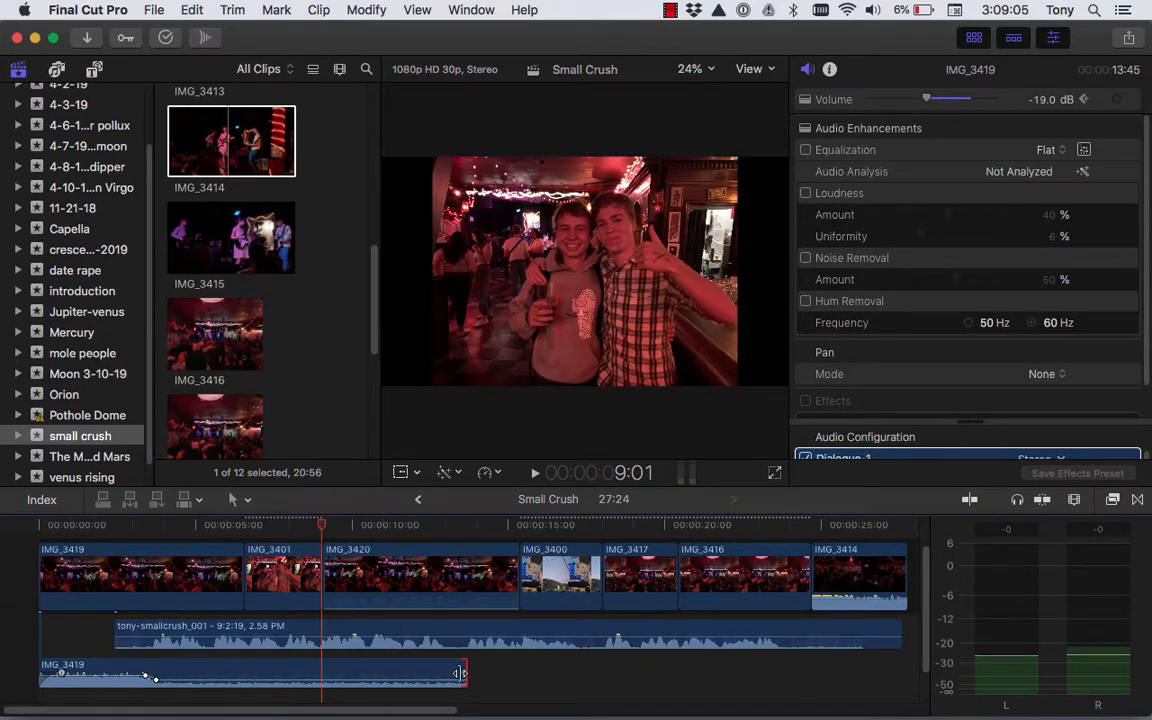
drag(465, 675, 325, 676)
drag(338, 598, 342, 603)
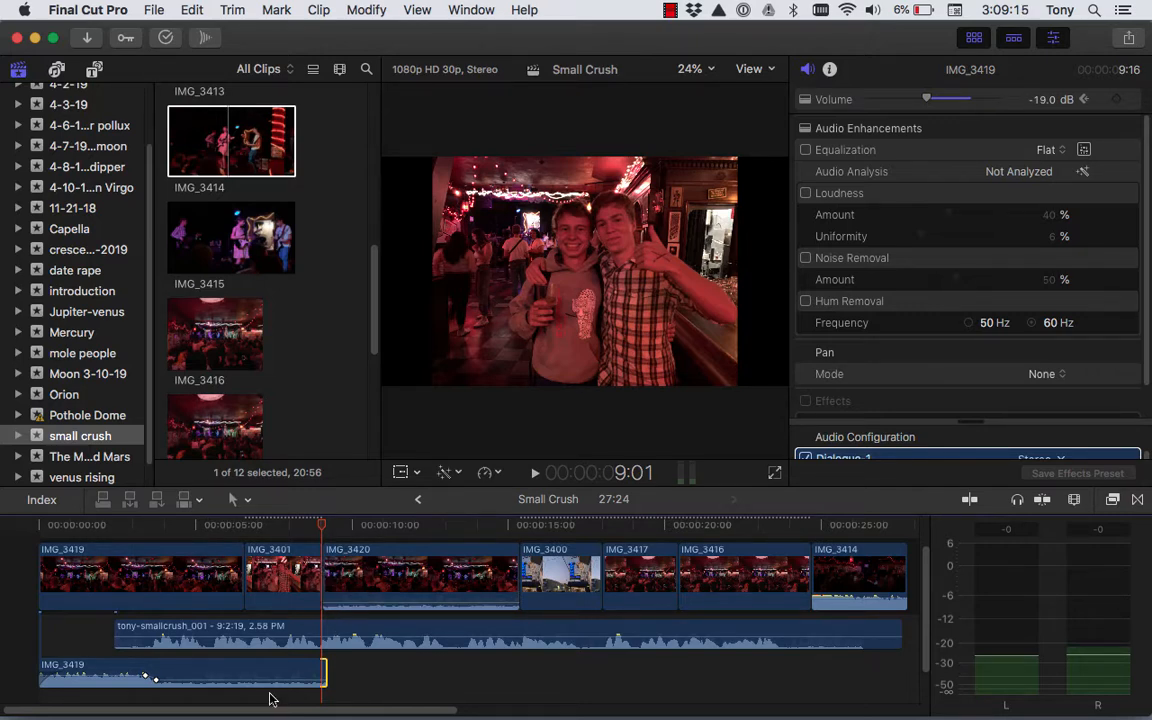
Start a Master File export of the project with Video and Audio format and the H.264 codec, continuing to the save location
drag(322, 525, 30, 503)
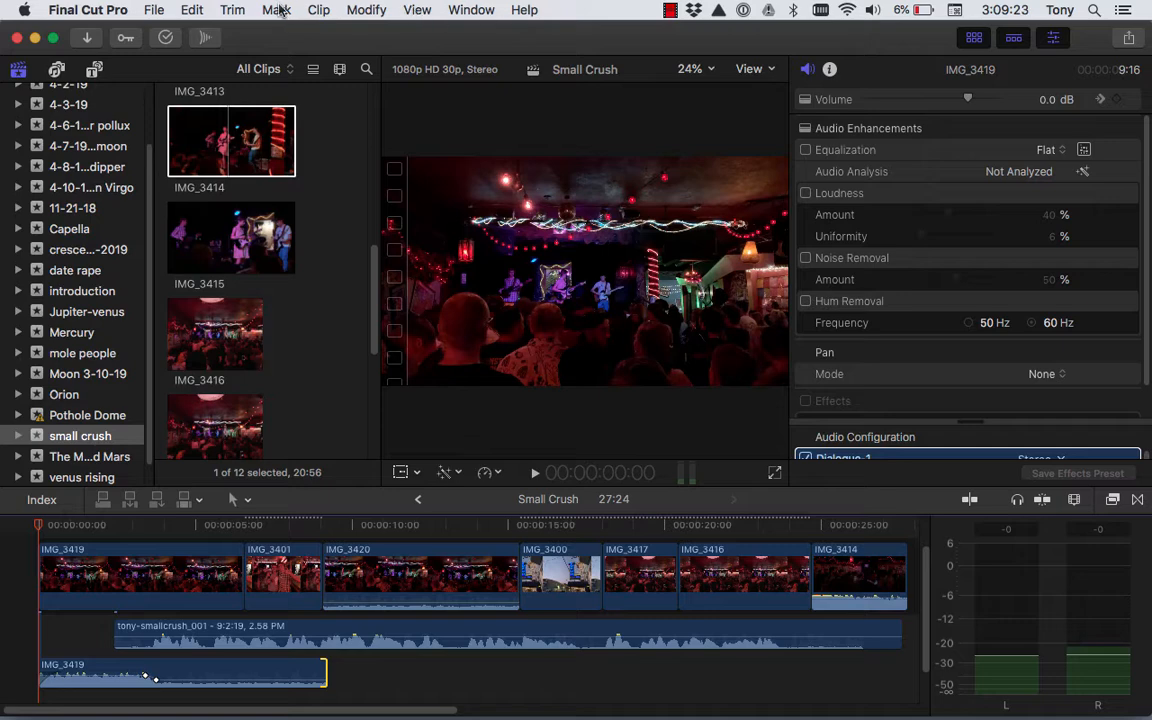
click(152, 9)
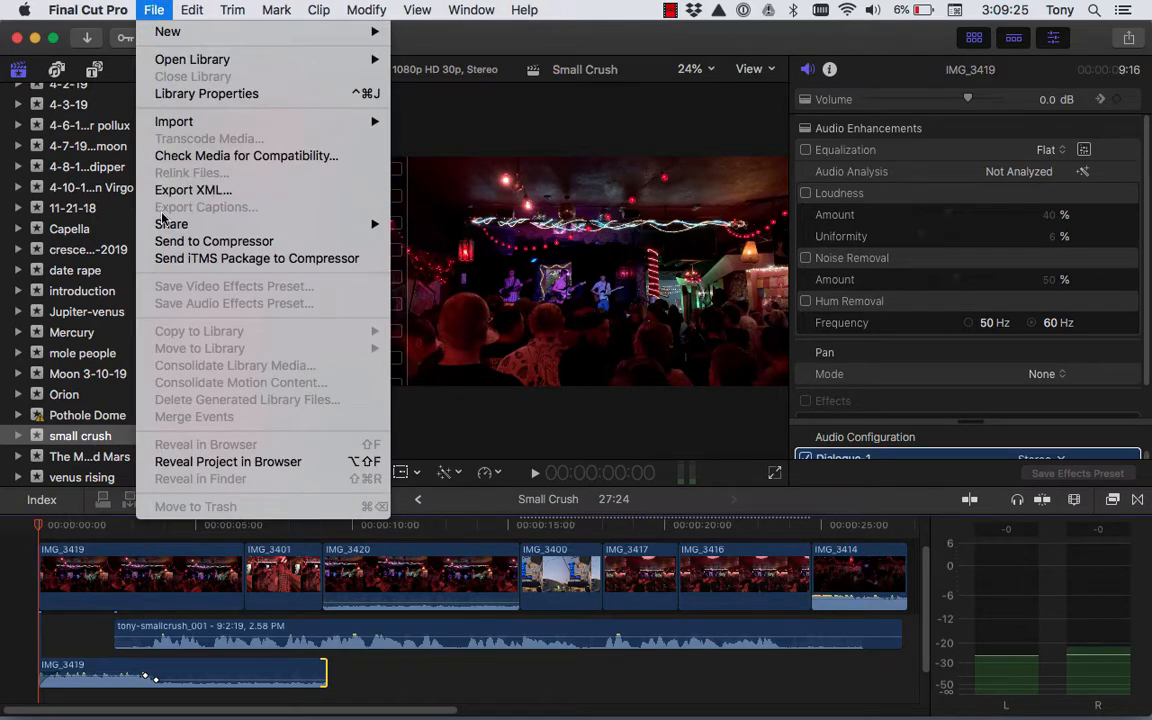
mouse_move(171, 224)
click(472, 241)
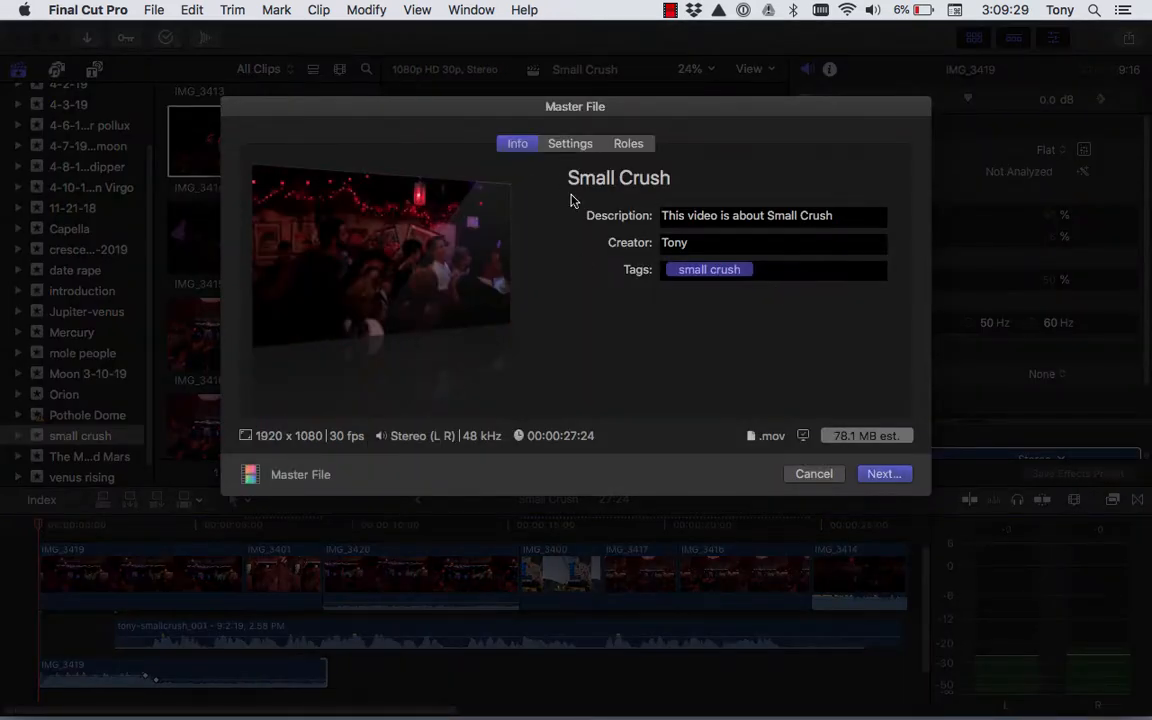
click(575, 144)
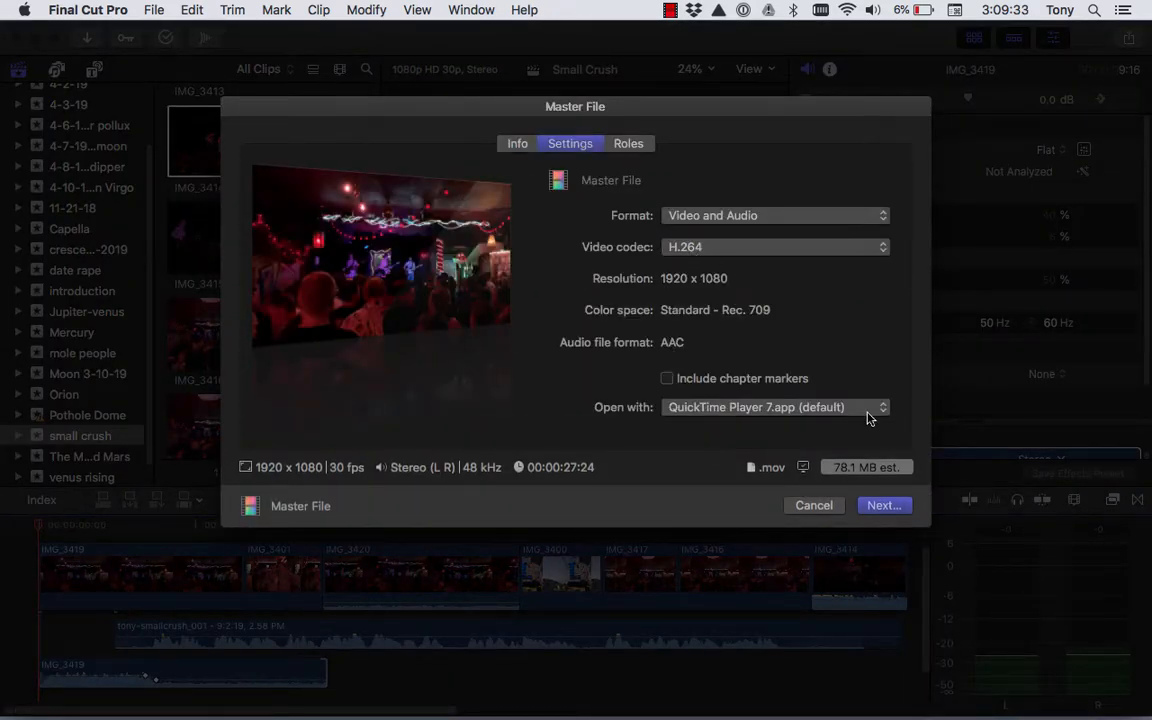
click(881, 506)
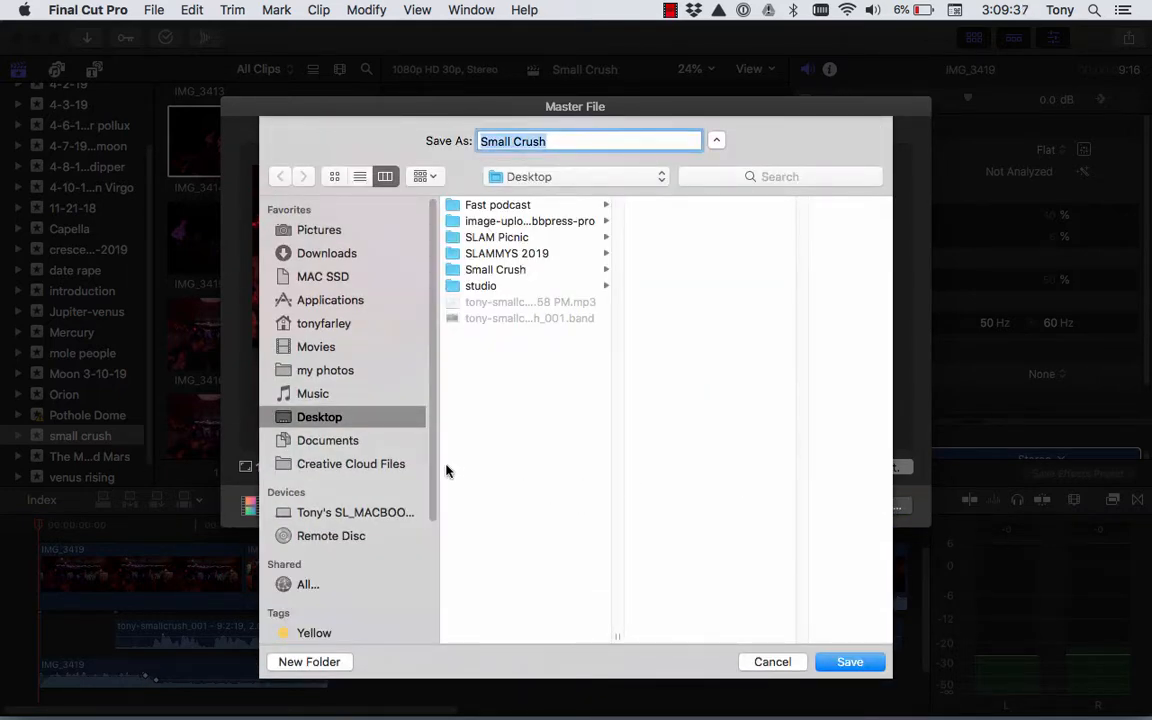
Prefix the file name Small Crush with the creator's full name and an underscore, and save the export to the Desktop
click(485, 149)
text(tonyfarl)
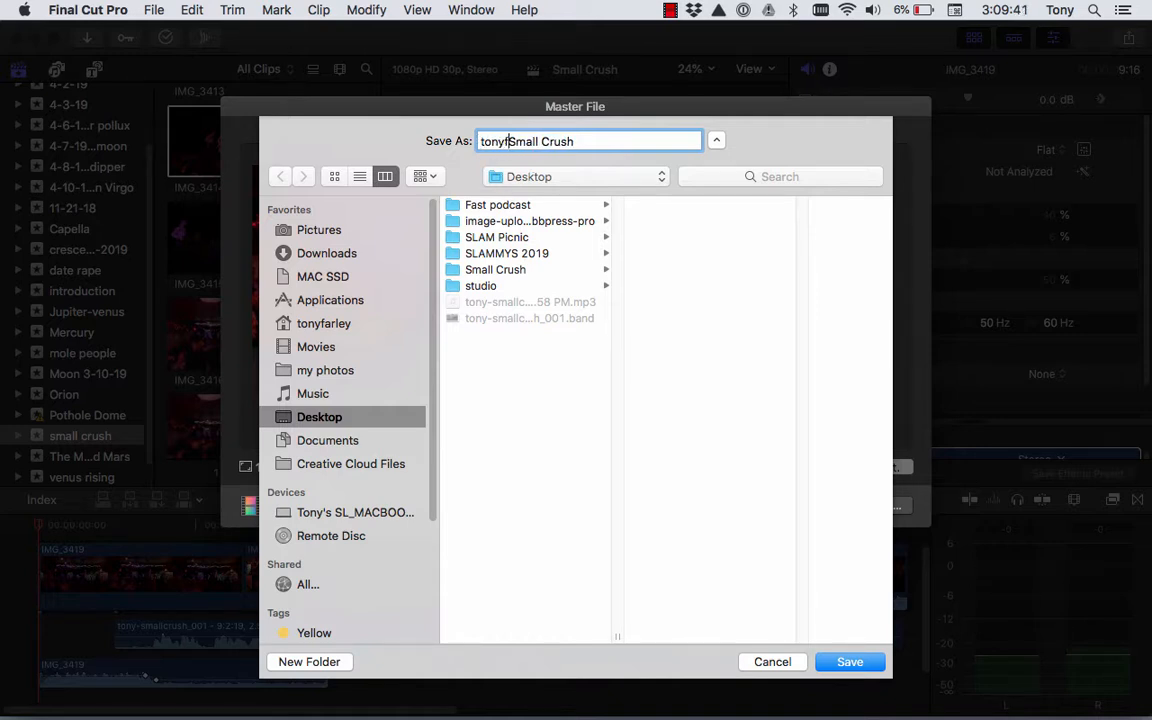
text(ey)
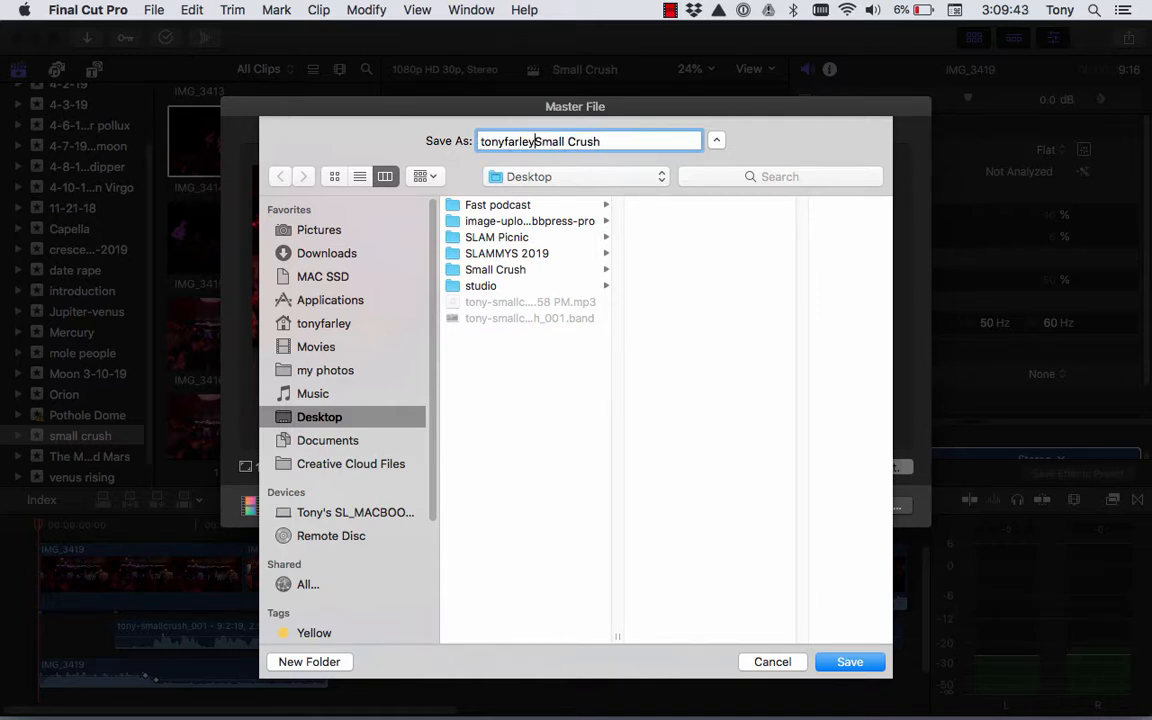
text(_)
click(866, 664)
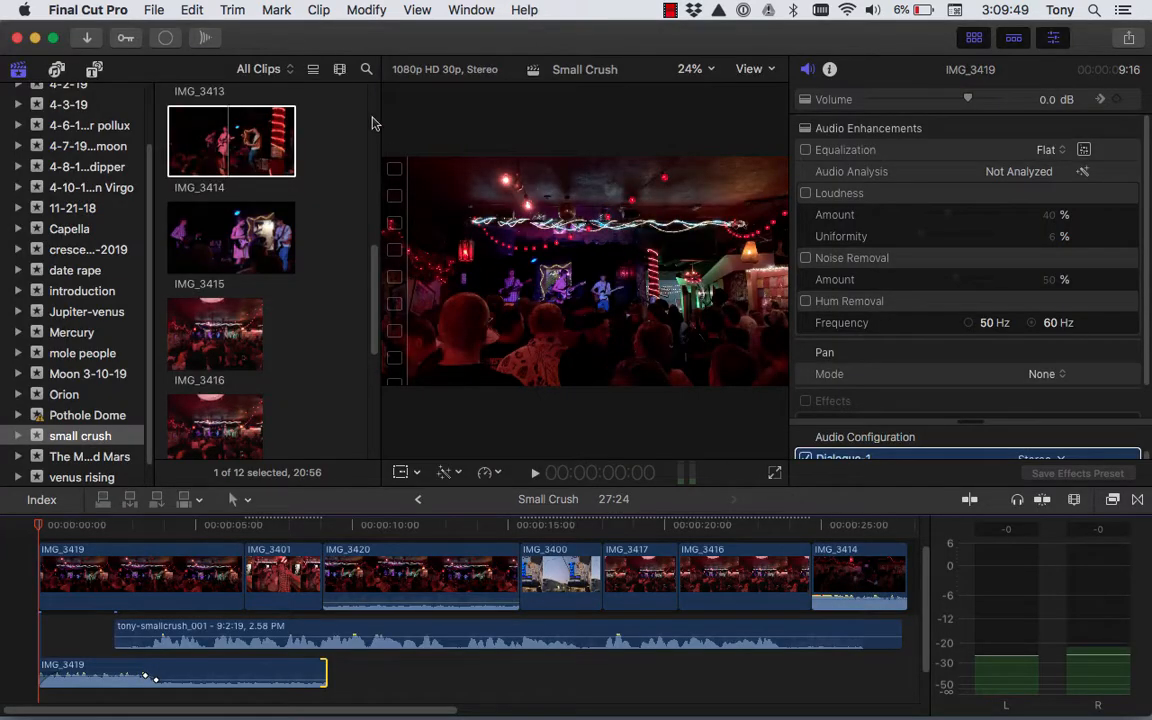
Check the sharing progress in the background tasks and move the editor window aside to uncover the exported movie on the desktop
click(164, 40)
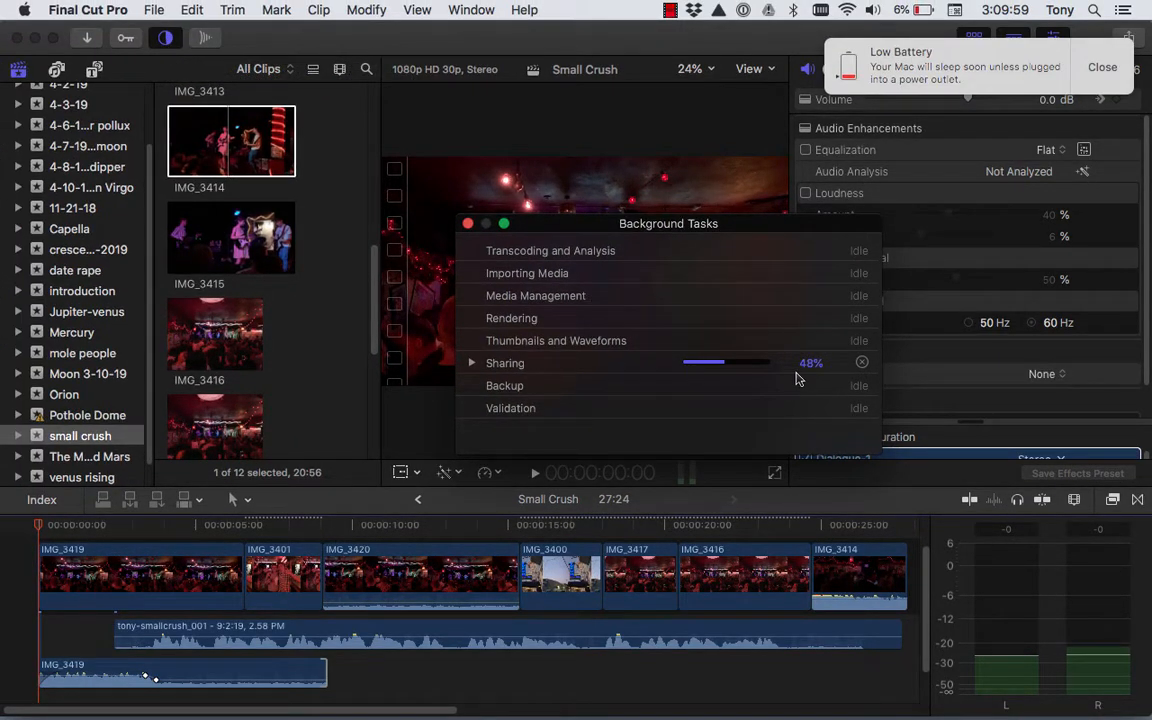
click(468, 224)
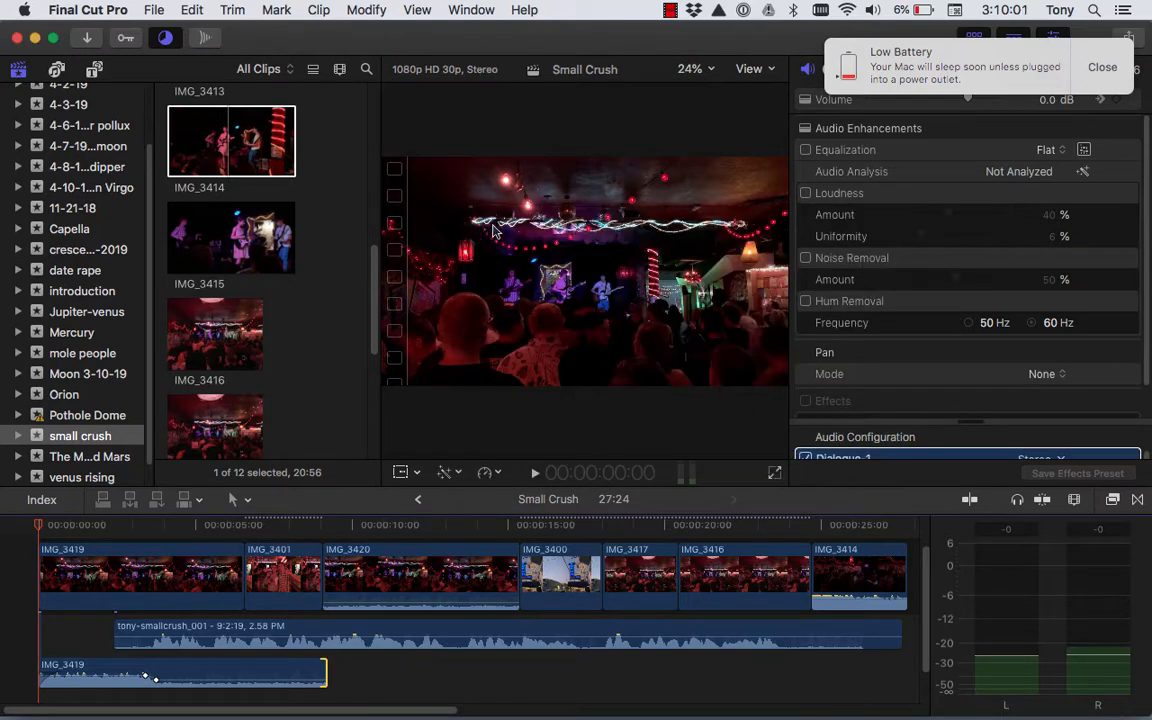
click(165, 37)
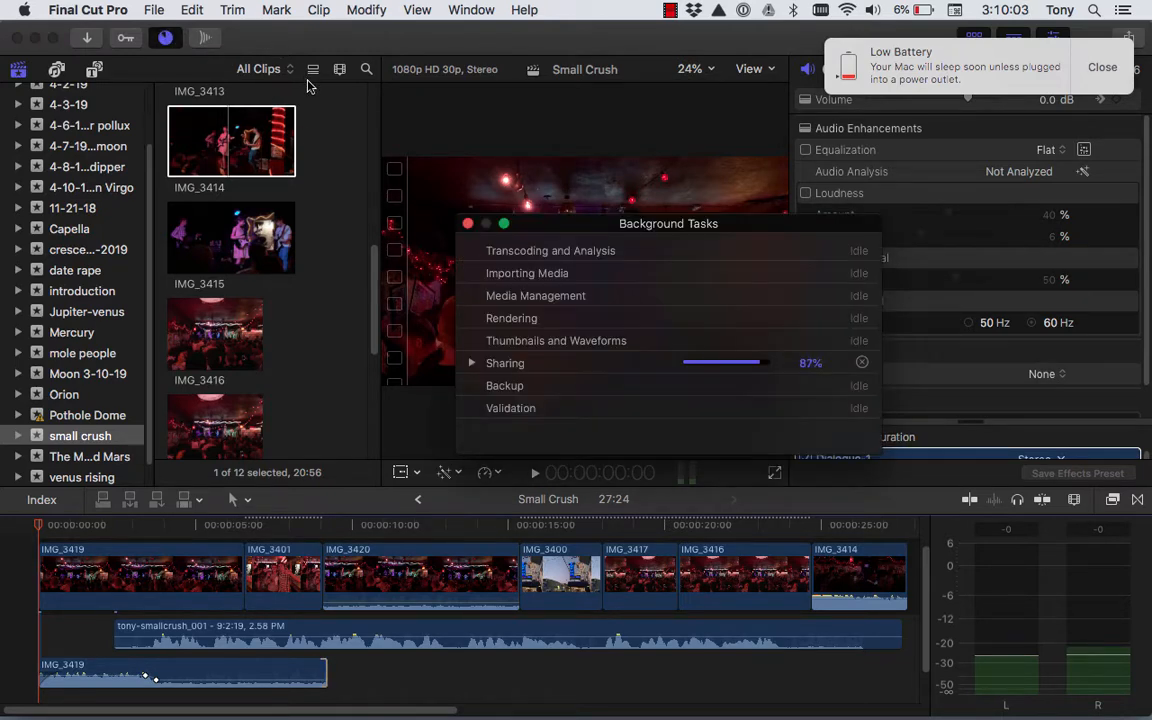
click(468, 224)
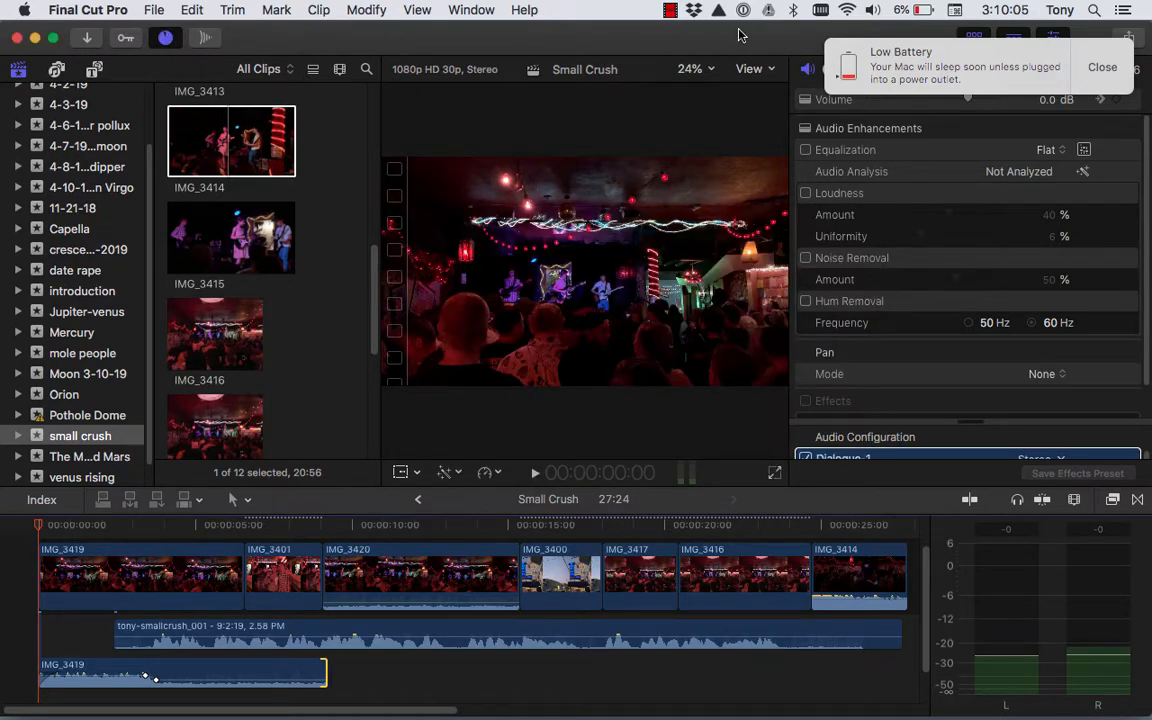
drag(740, 31, 404, 69)
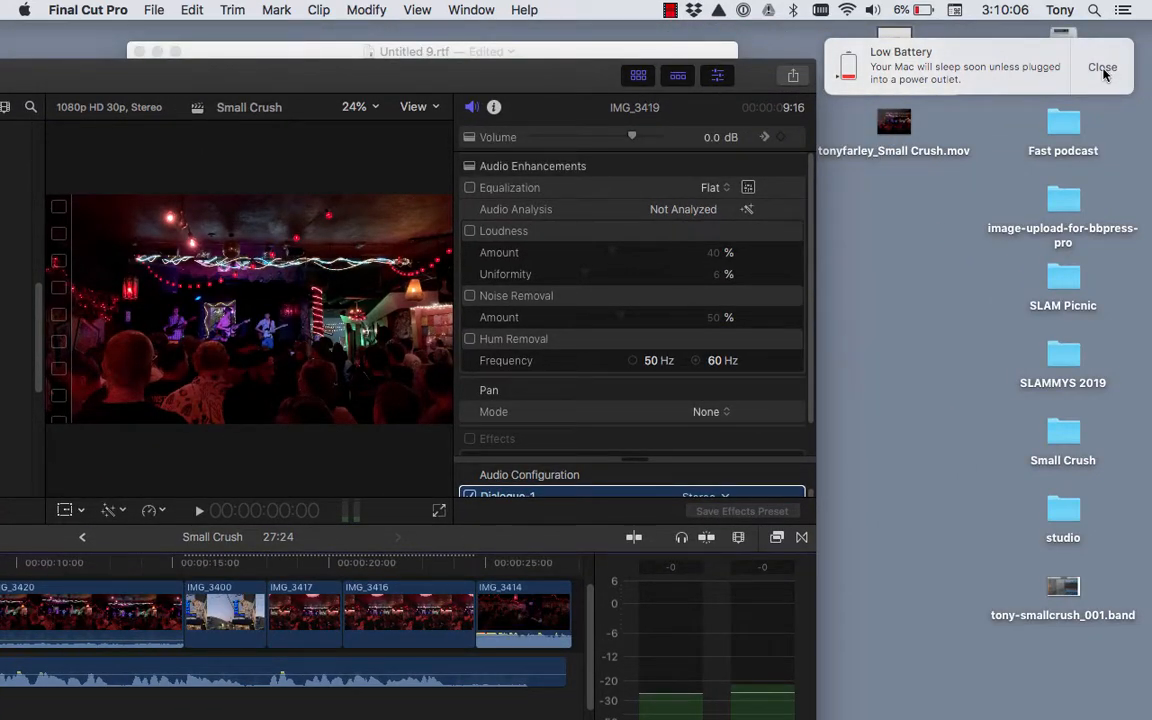
Dismiss the low battery notification, preview the exported Small Crush movie in QuickTime Player, and close it
click(1104, 74)
double_click(913, 31)
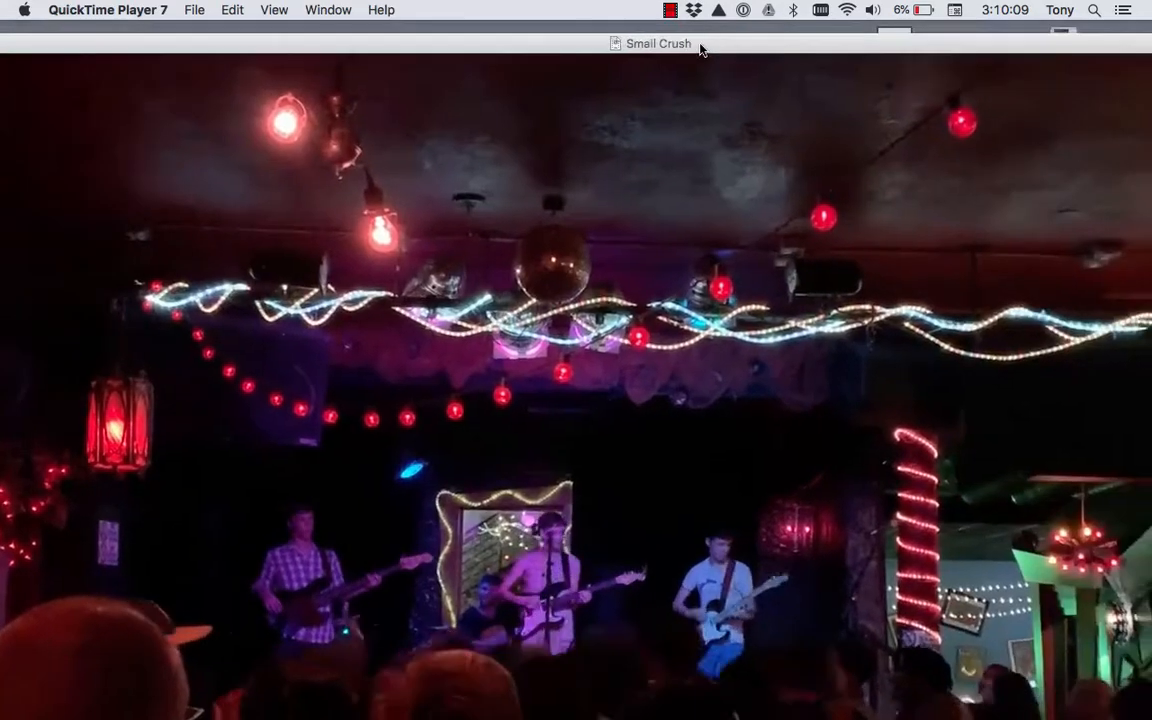
drag(701, 49, 673, 36)
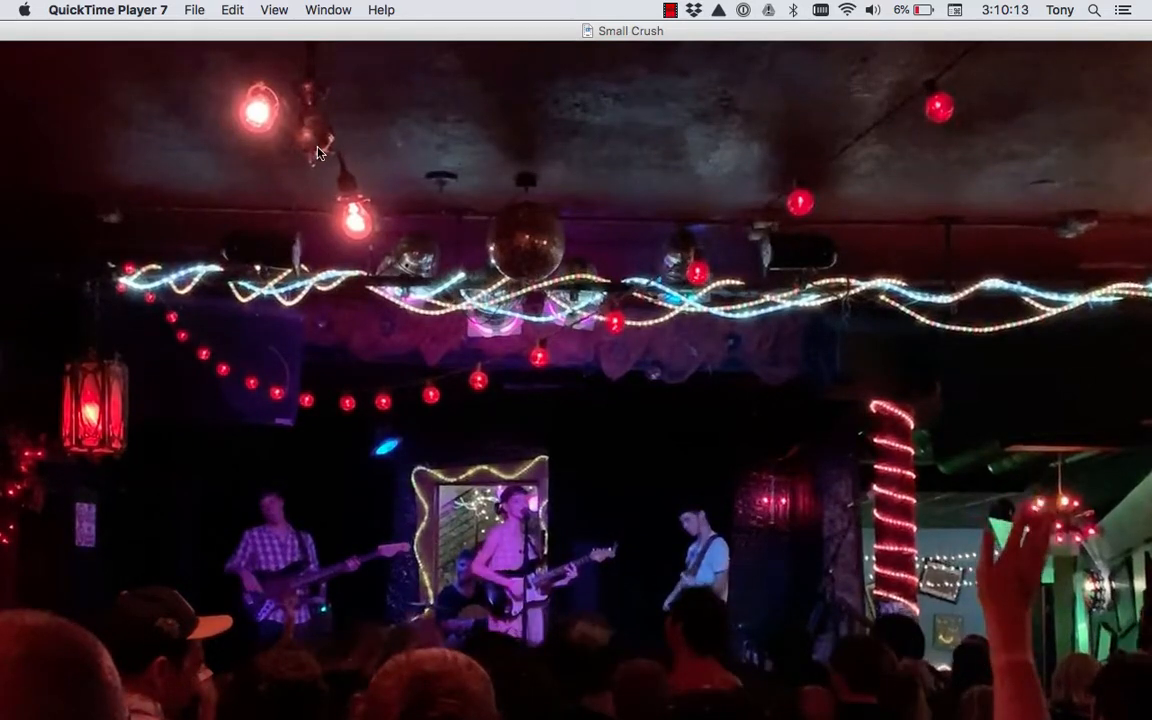
drag(245, 37, 538, 37)
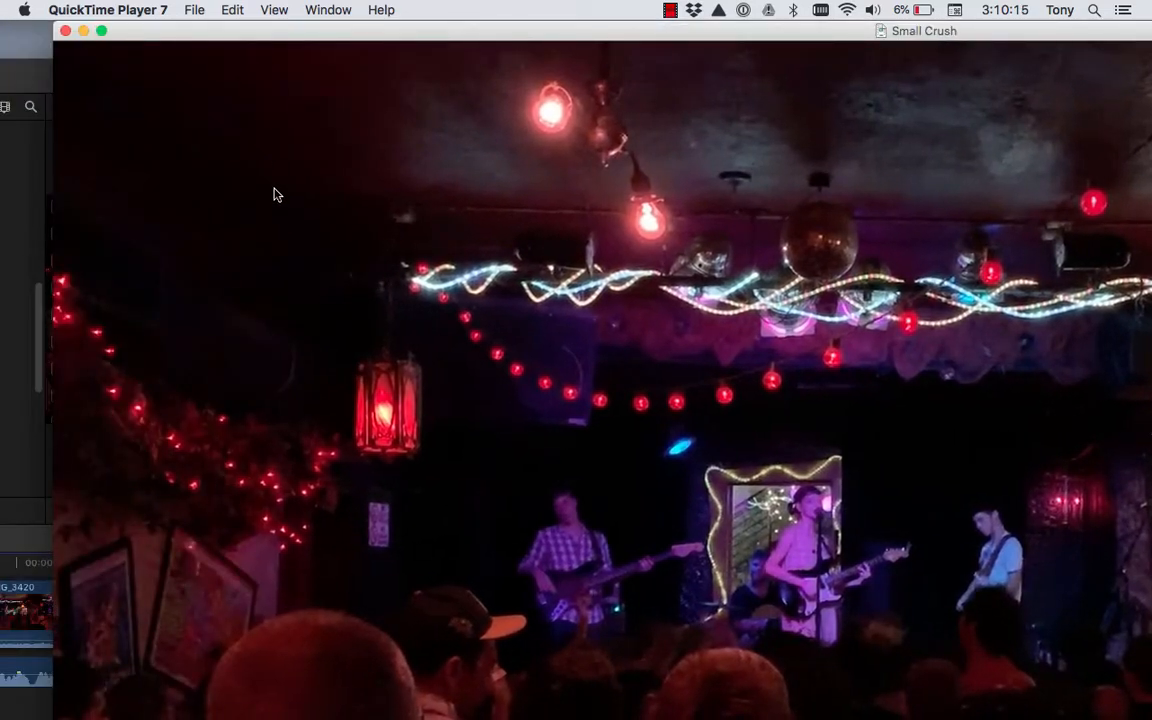
click(66, 32)
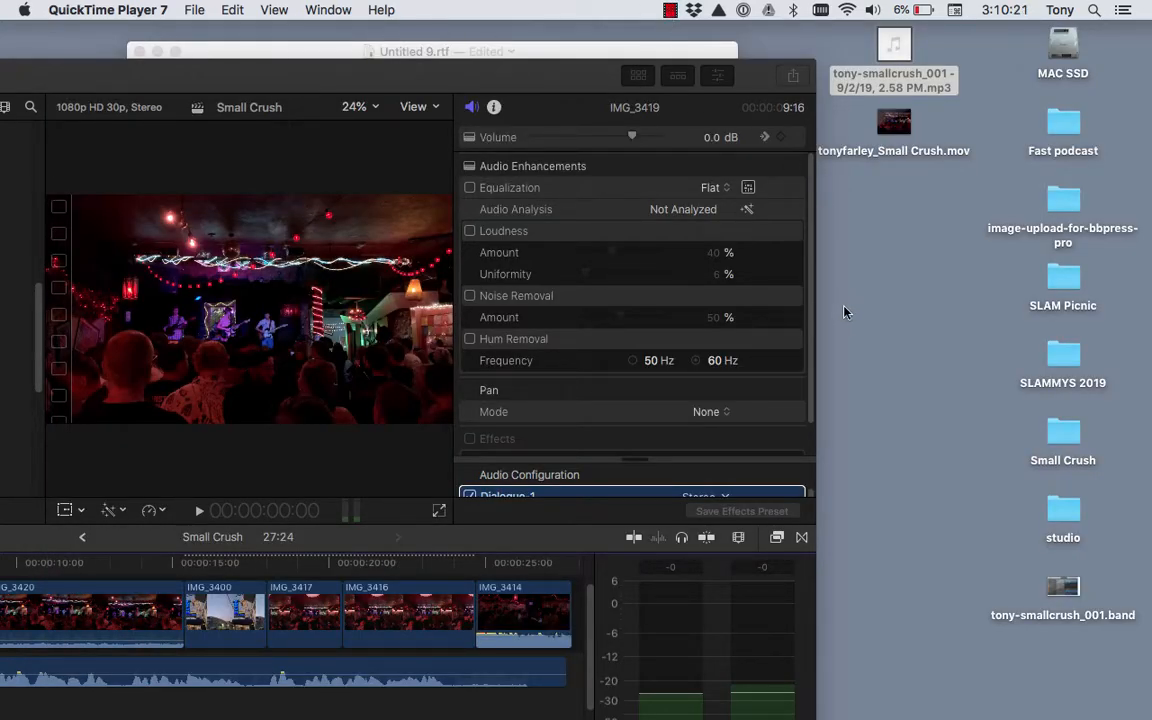
Switch to Finder and try to connect to the server at afp://10.12.5.1
click(868, 327)
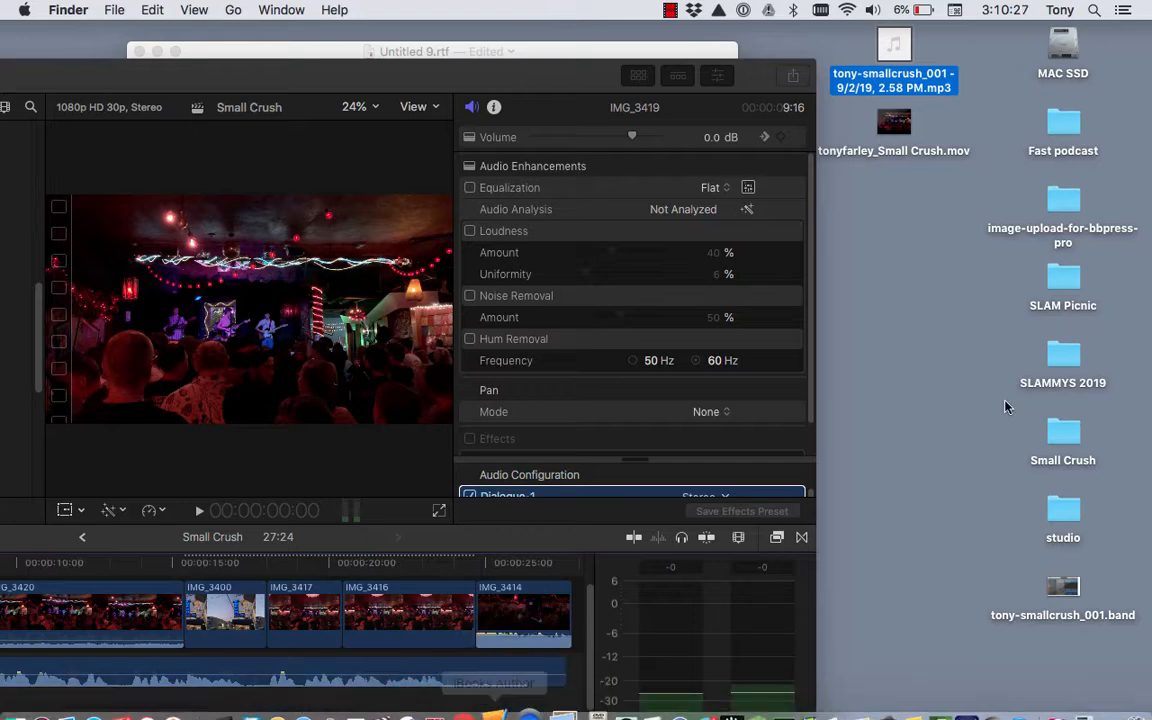
click(236, 9)
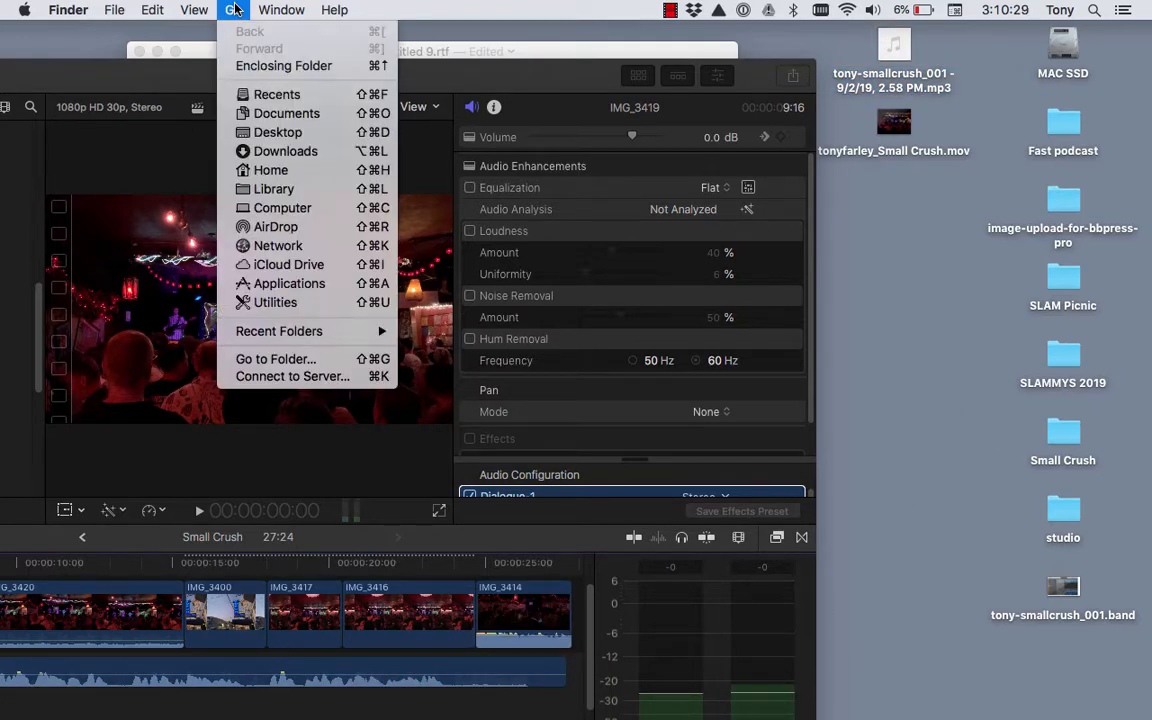
click(101, 72)
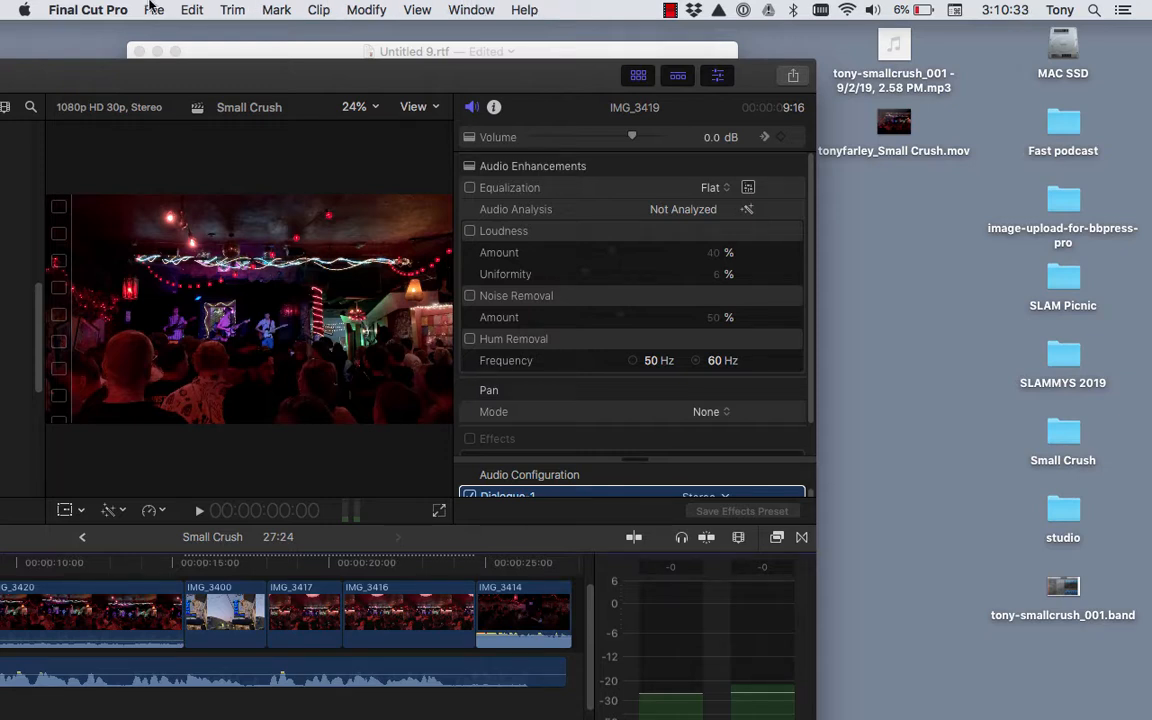
click(934, 319)
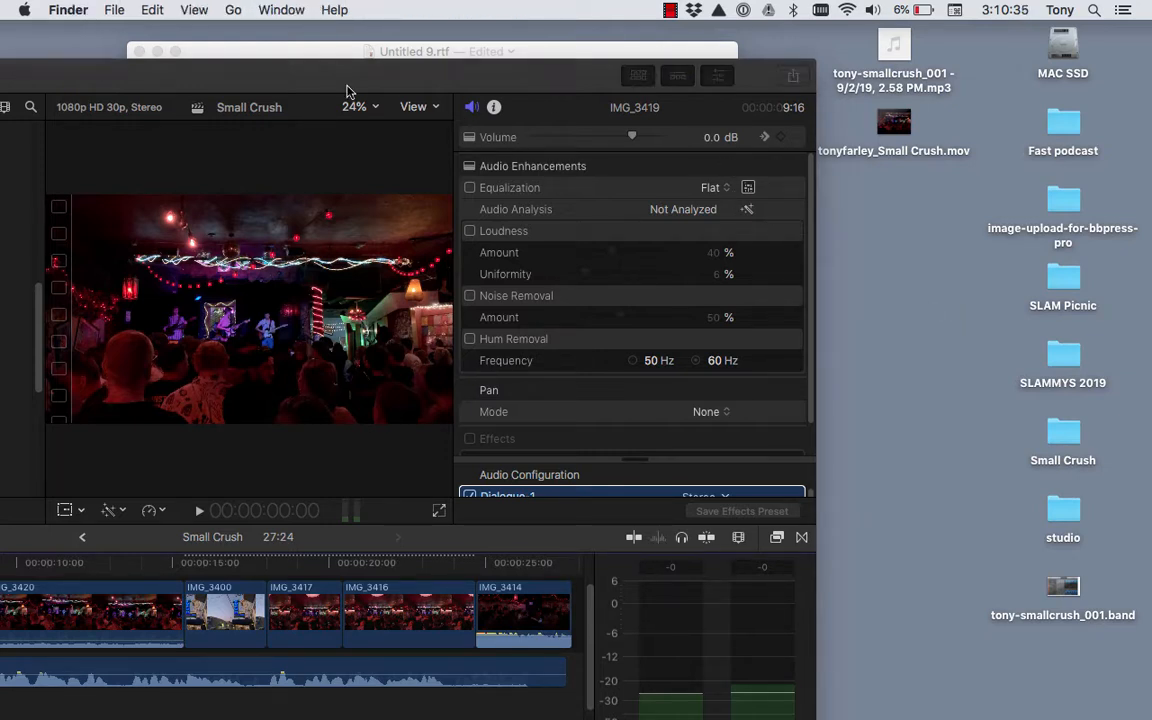
click(233, 10)
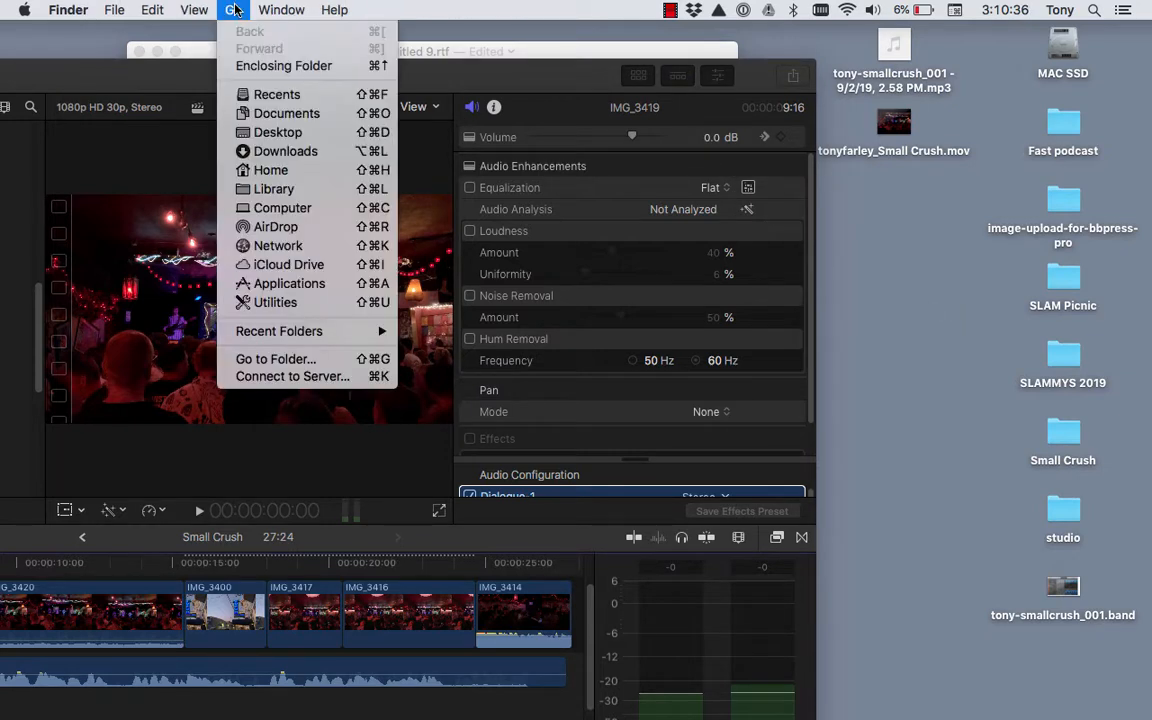
click(308, 377)
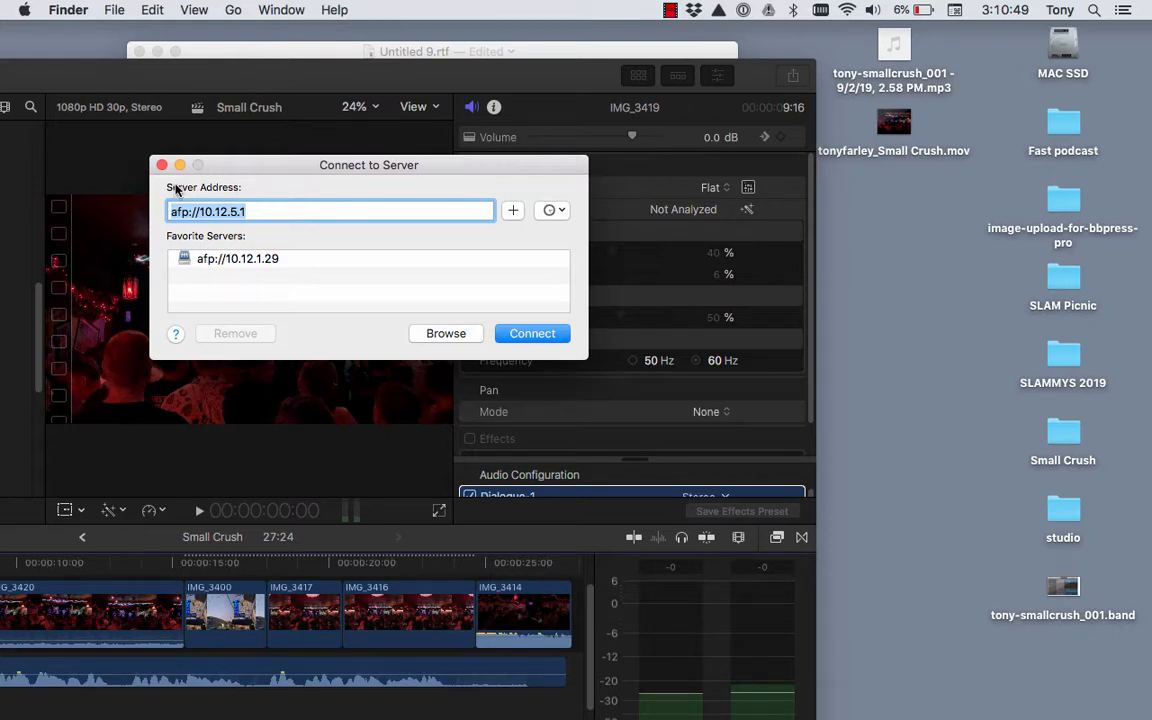
click(536, 340)
Move the tony-smallcrush_001 MP3 voiceover file from the desktop into the Small Crush folder
click(897, 46)
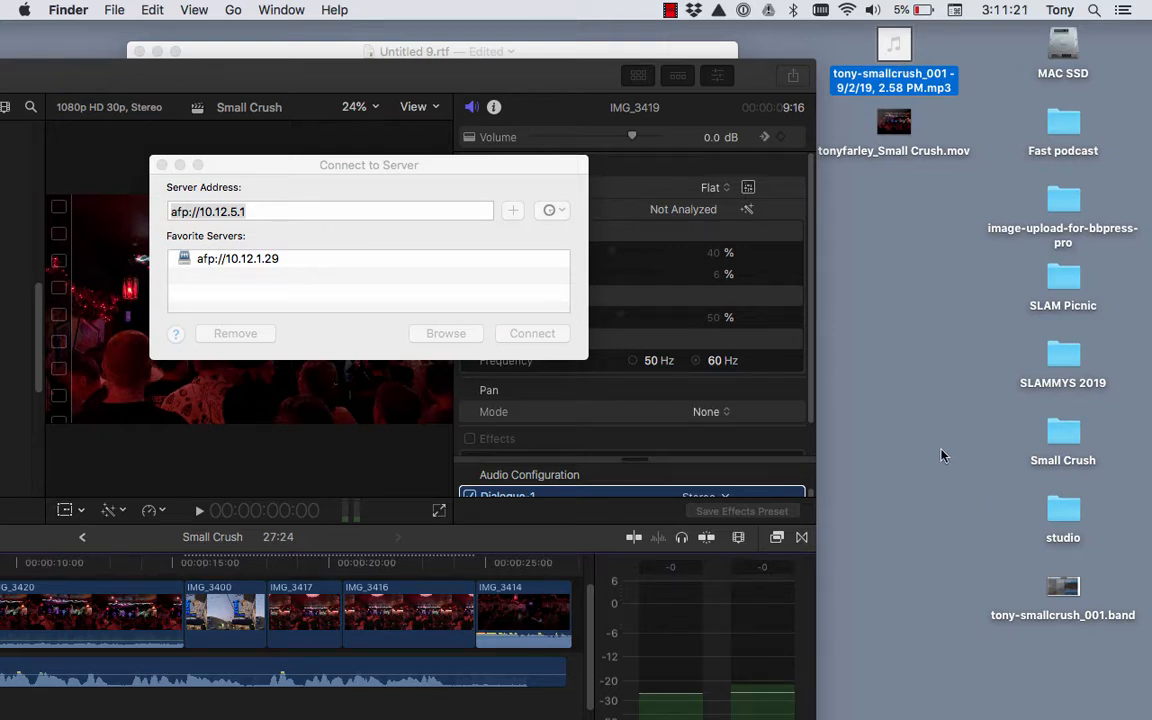
click(930, 355)
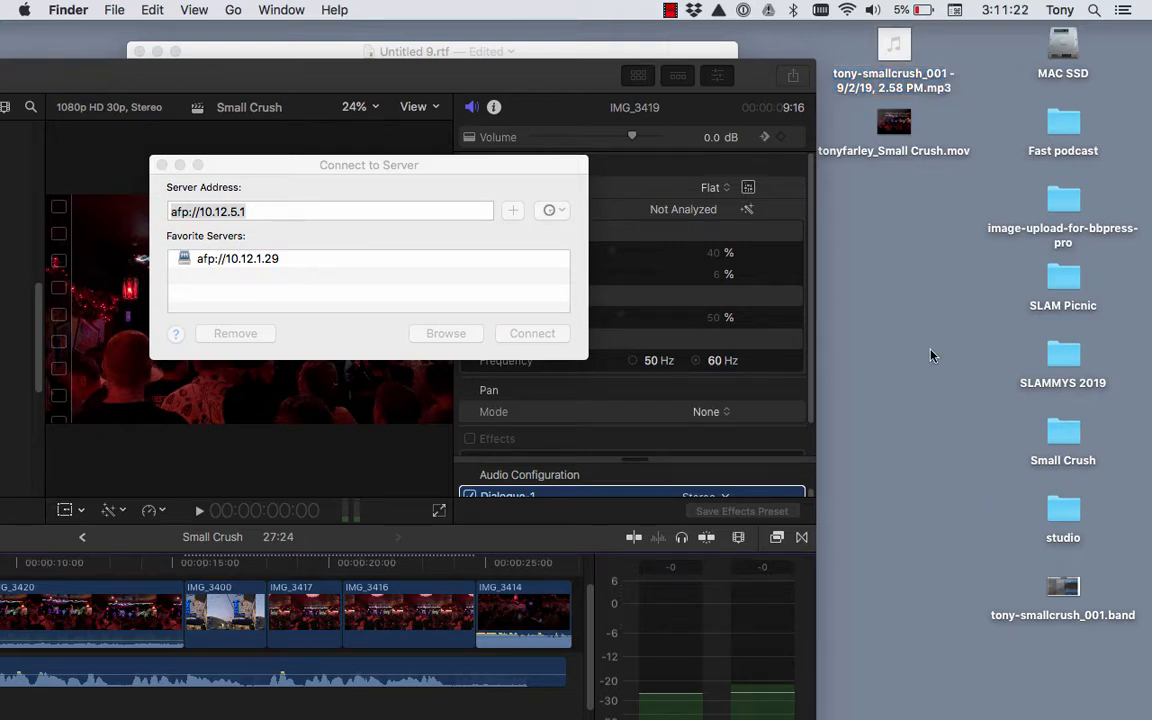
click(899, 44)
drag(899, 44, 1067, 432)
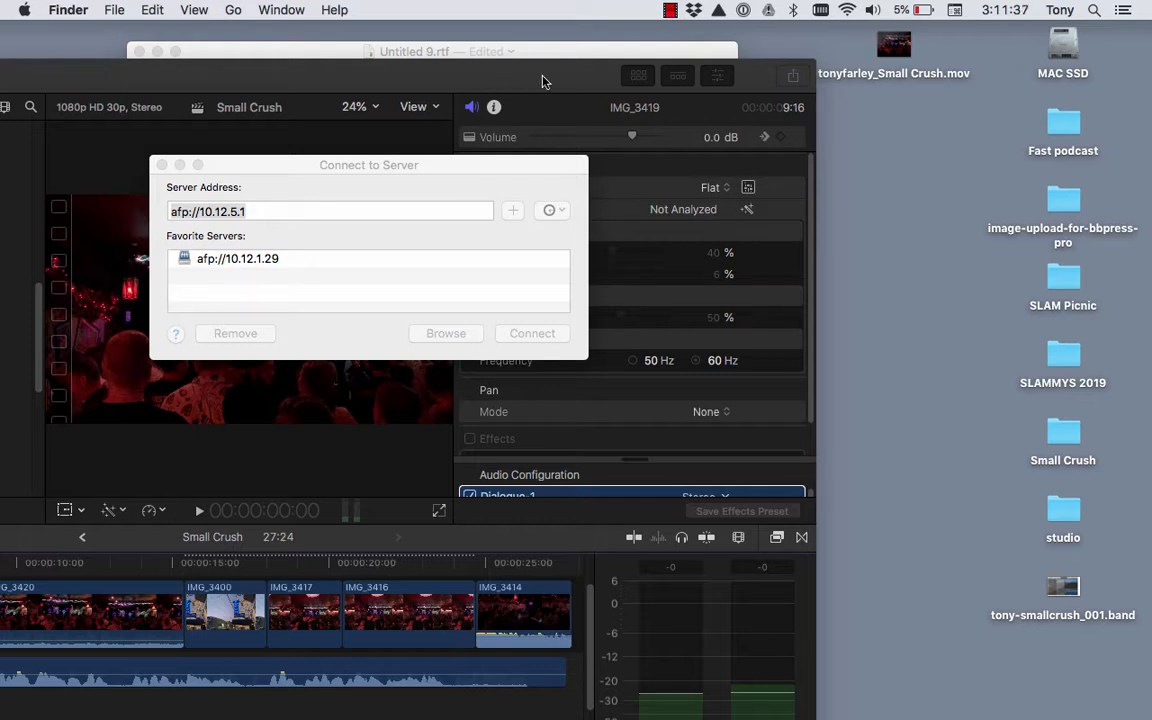
Close the Connect to Server window and move the Final Cut Pro window down to uncover the Untitled 9.rtf script
click(278, 171)
click(172, 159)
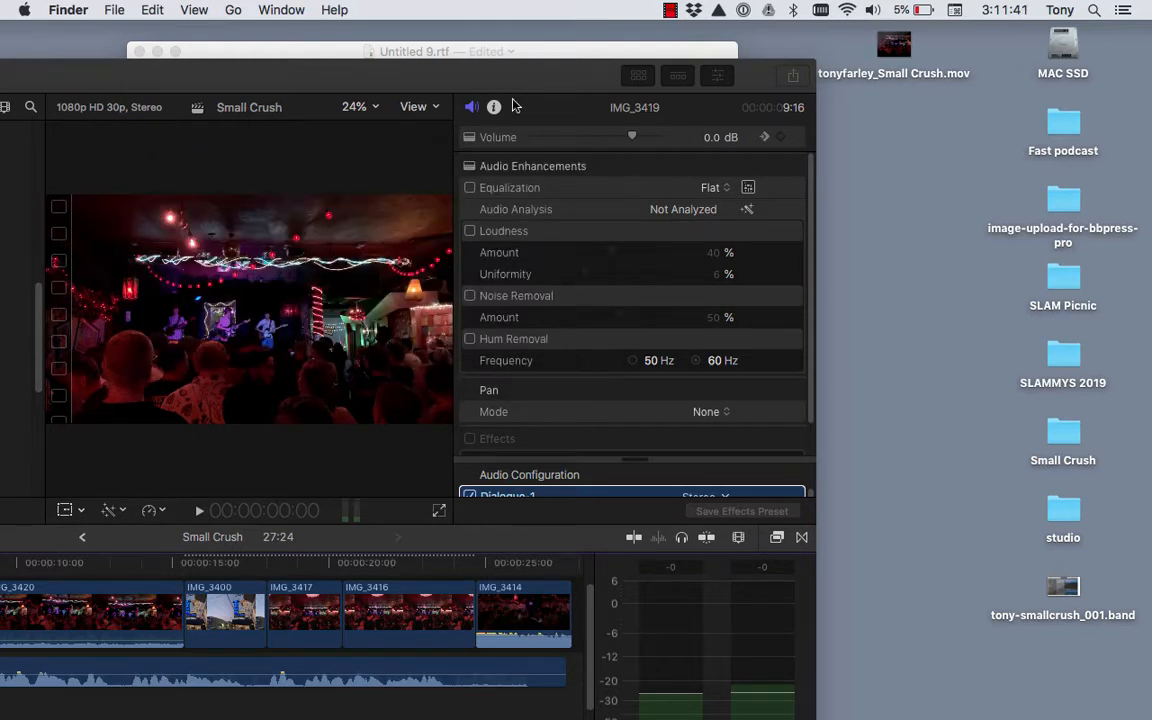
double_click(229, 80)
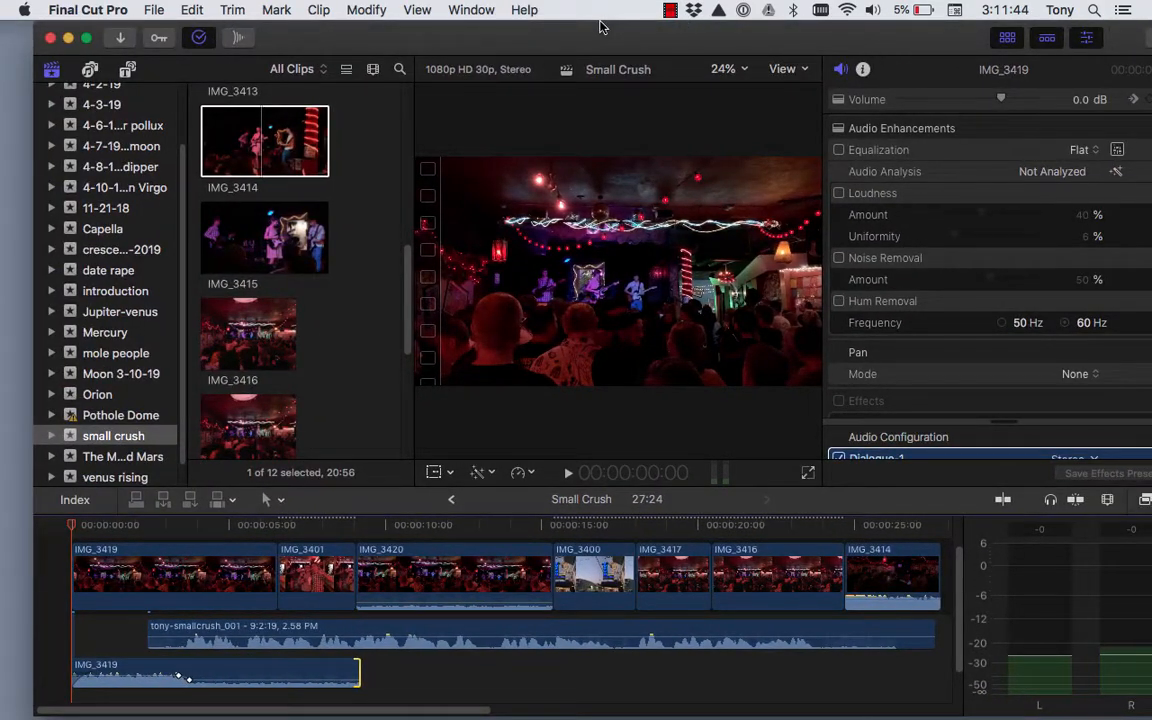
drag(600, 27, 255, 266)
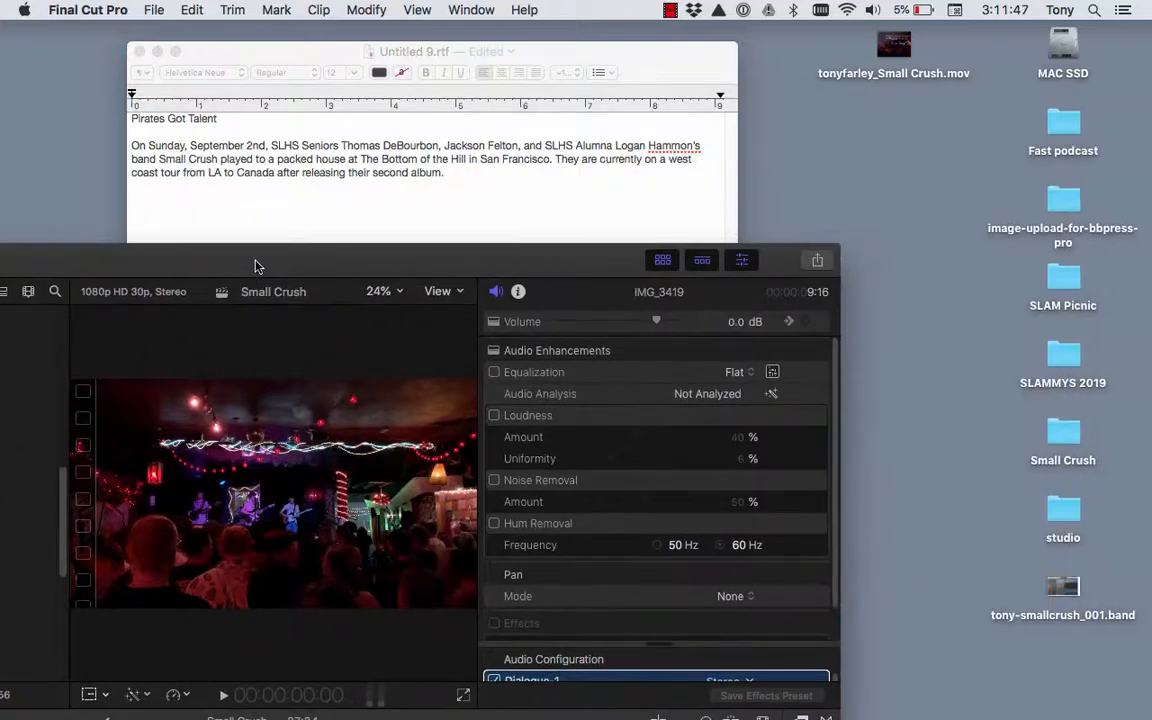